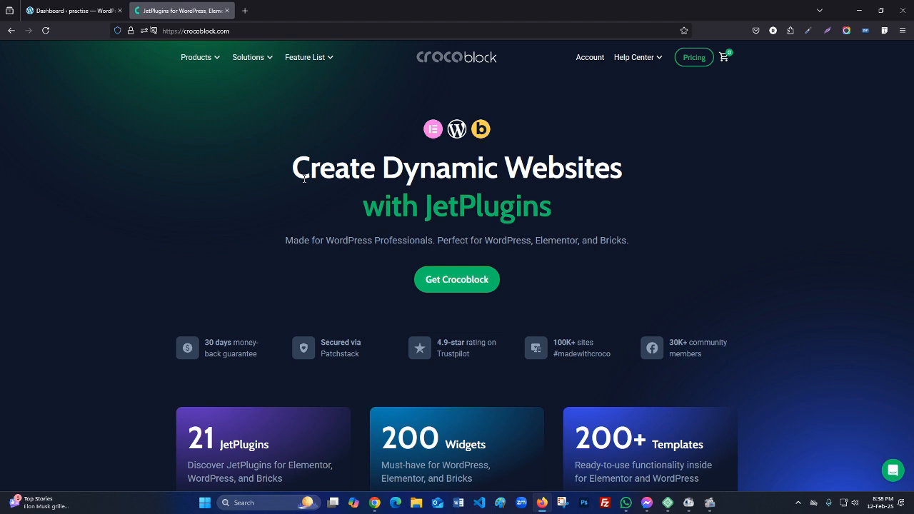
{"action": "mouse_move", "coordinate": [320, 66]}
{"action": "mouse_move", "coordinate": [210, 59]}
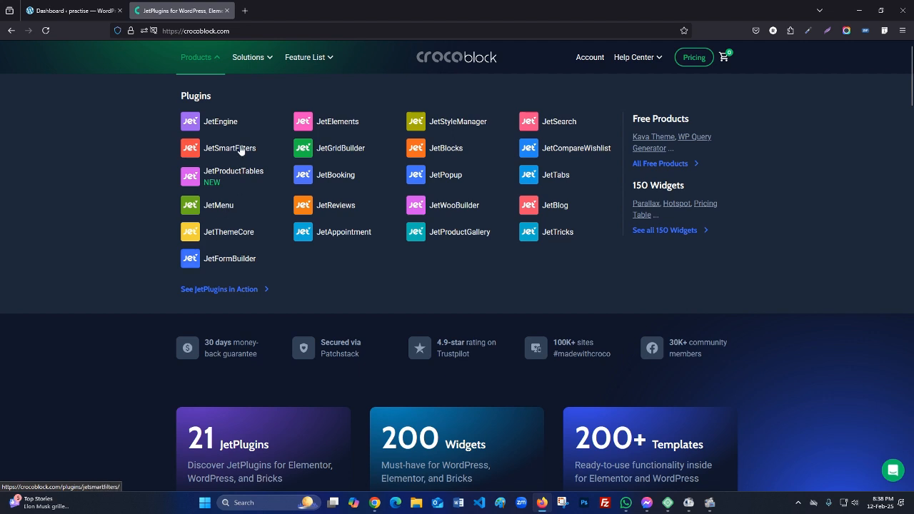
{"action": "mouse_move", "coordinate": [255, 66]}
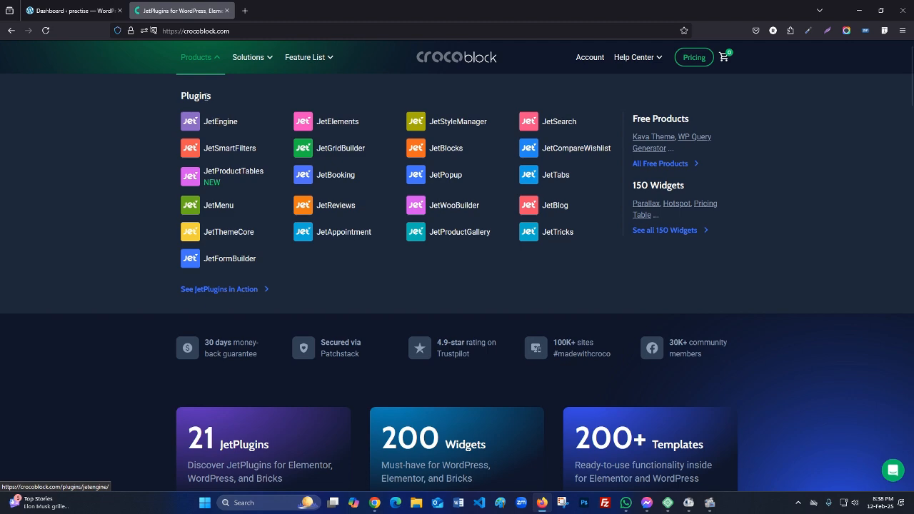
- Switch to the practise site's WordPress dashboard and install and activate the Hello Elementor theme
{"action": "left_click", "coordinate": [71, 10]}
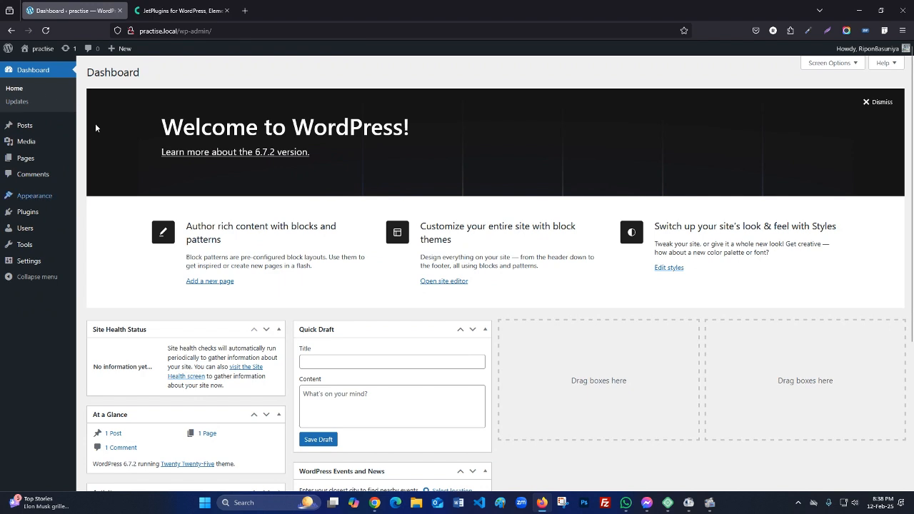
{"action": "scroll", "coordinate": [65, 104], "scroll_direction": "down", "scroll_amount": 1}
{"action": "scroll", "coordinate": [53, 164], "scroll_direction": "up", "scroll_amount": 1}
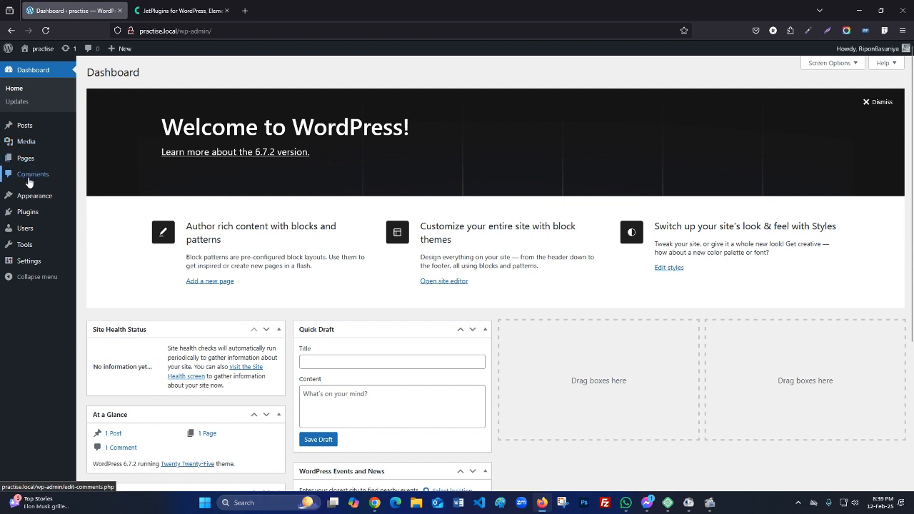
{"action": "mouse_move", "coordinate": [35, 211]}
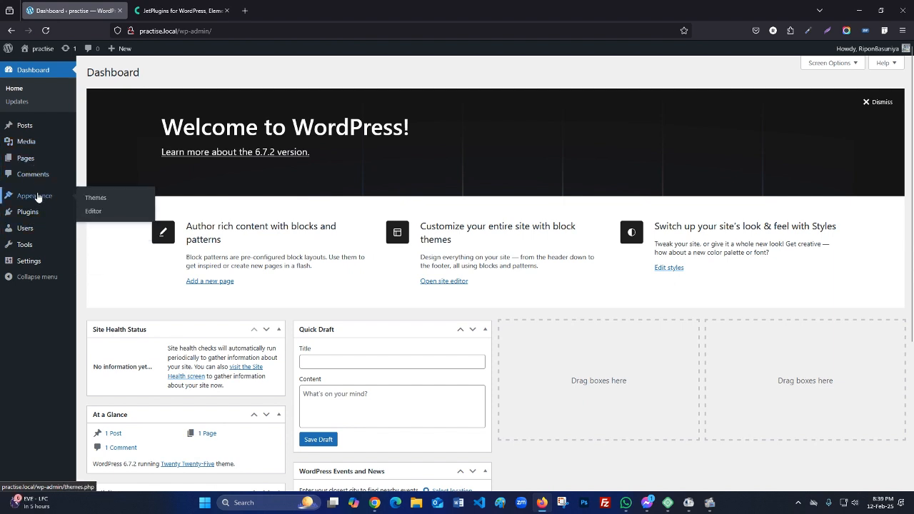
{"action": "left_click", "coordinate": [95, 198]}
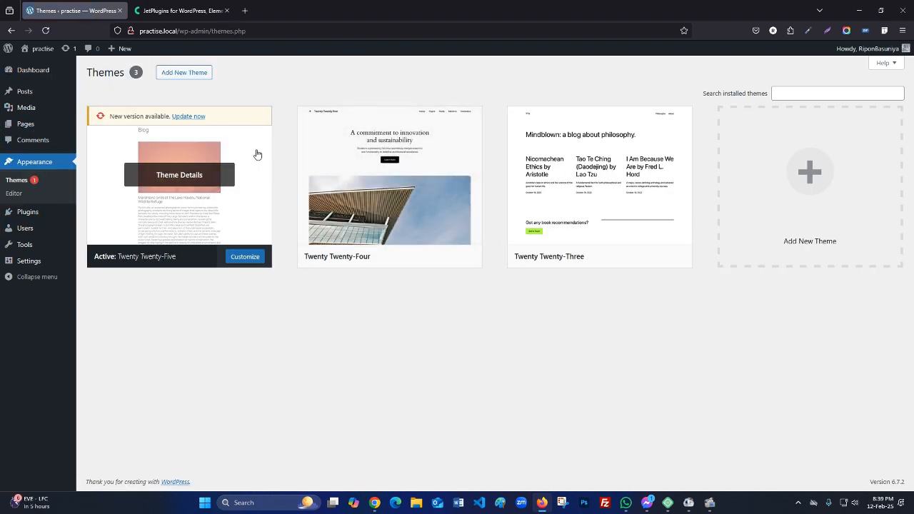
{"action": "mouse_move", "coordinate": [561, 198]}
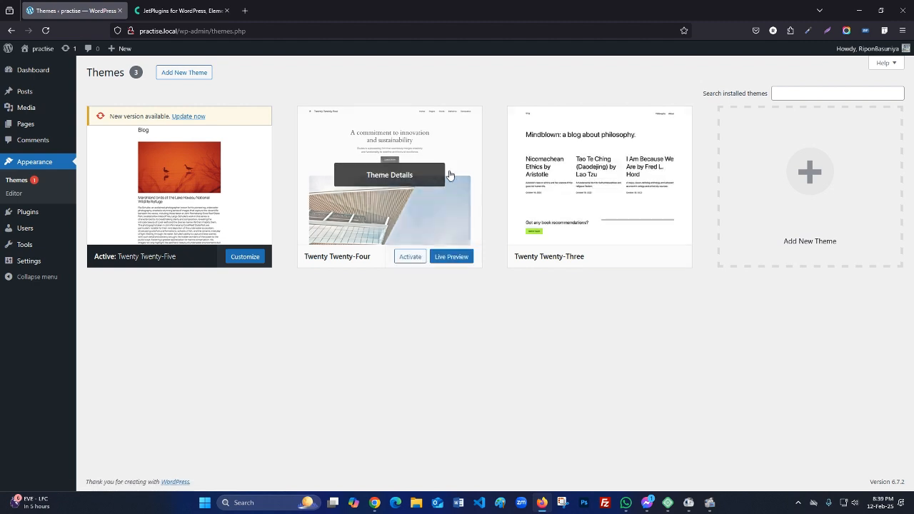
{"action": "left_click", "coordinate": [184, 73]}
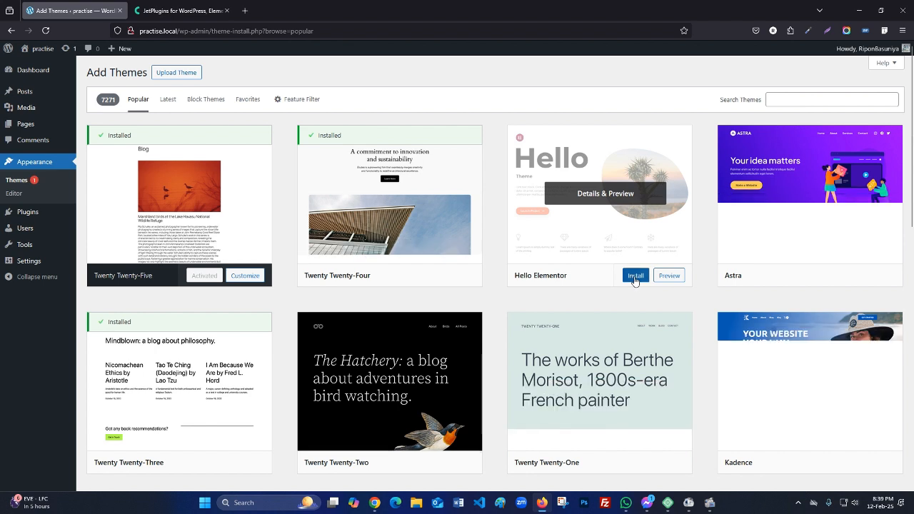
{"action": "left_click", "coordinate": [632, 279]}
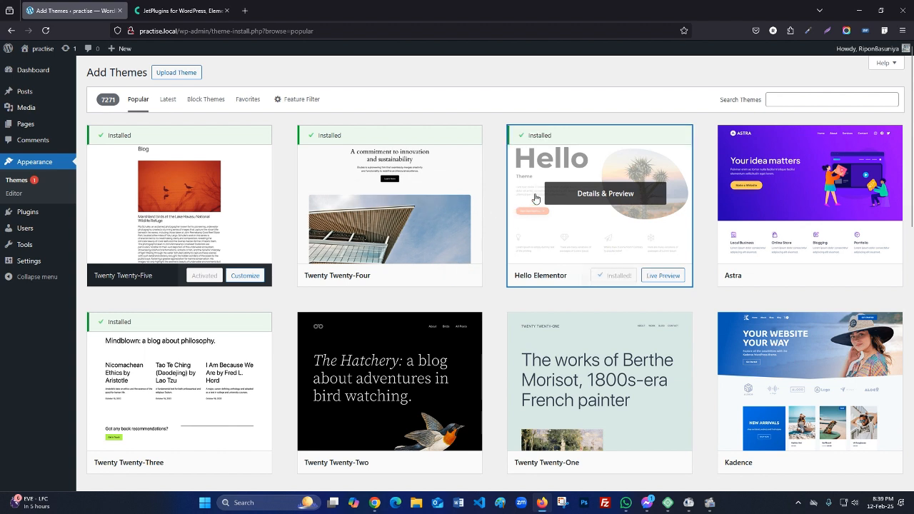
{"action": "left_click", "coordinate": [619, 276]}
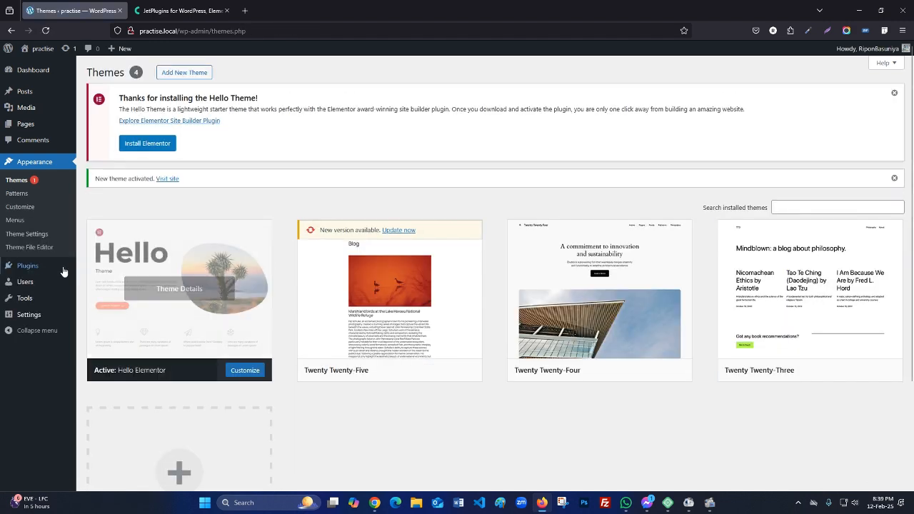
- Install and activate the Classic Editor plugin from the featured plugins
{"action": "mouse_move", "coordinate": [37, 270]}
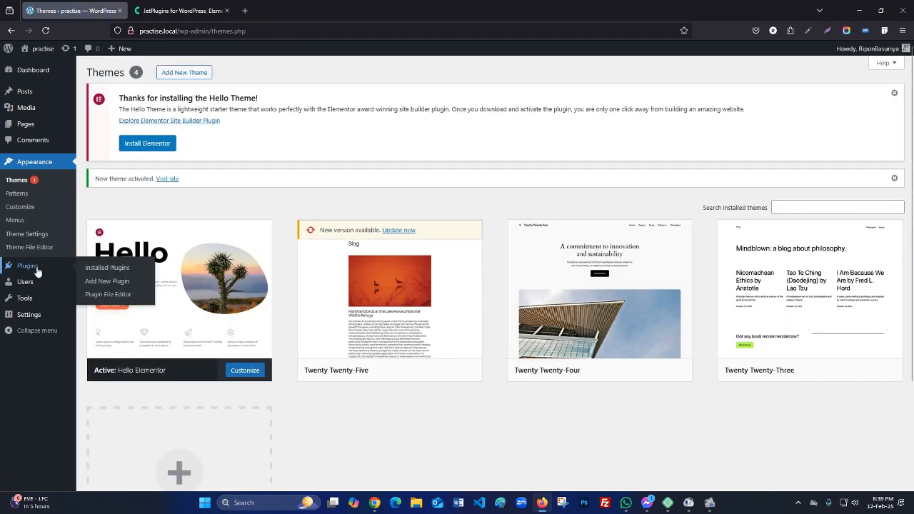
{"action": "left_click", "coordinate": [99, 281]}
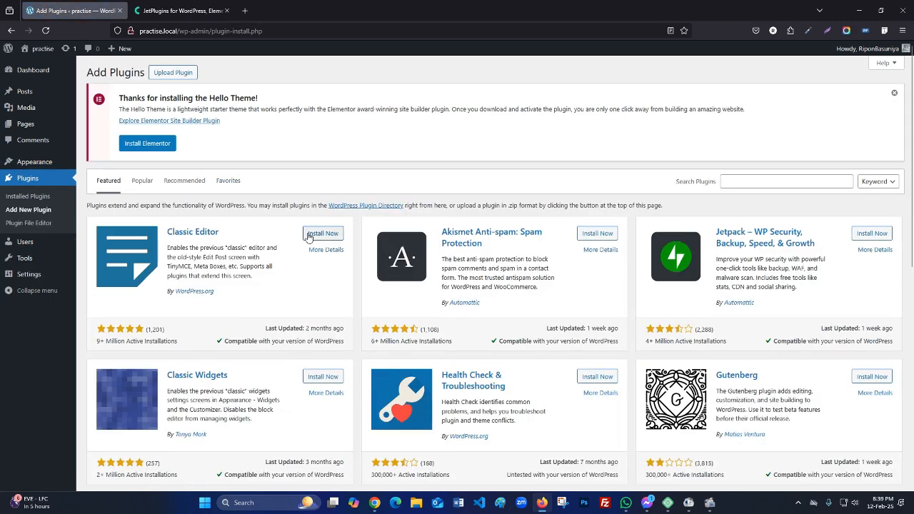
{"action": "left_click", "coordinate": [311, 236]}
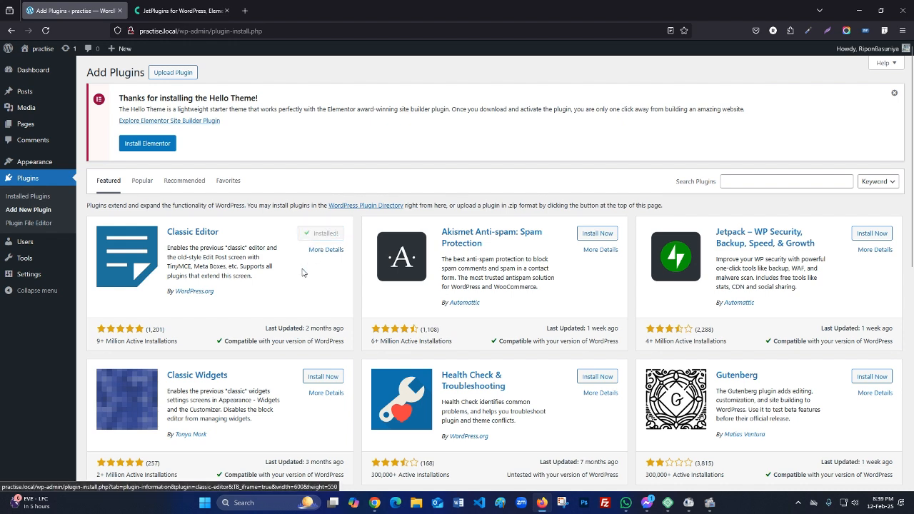
{"action": "left_click", "coordinate": [326, 241]}
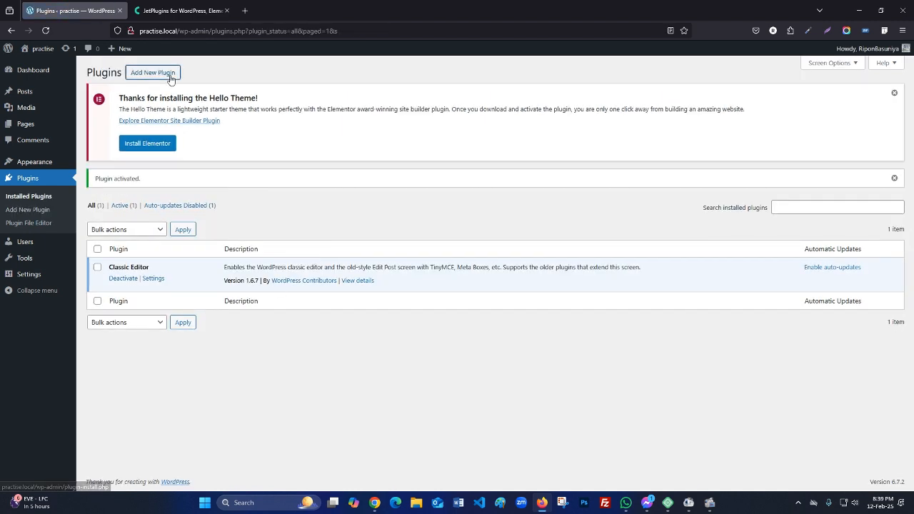
- Search the plugin directory for "elementor", install and activate Elementor Website Builder, and close its onboarding wizard
{"action": "left_click", "coordinate": [170, 76]}
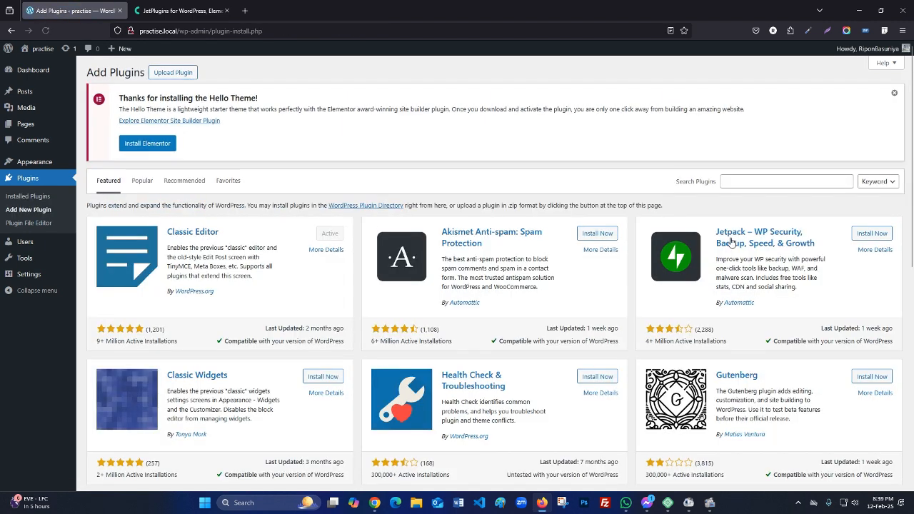
{"action": "left_click", "coordinate": [758, 181]}
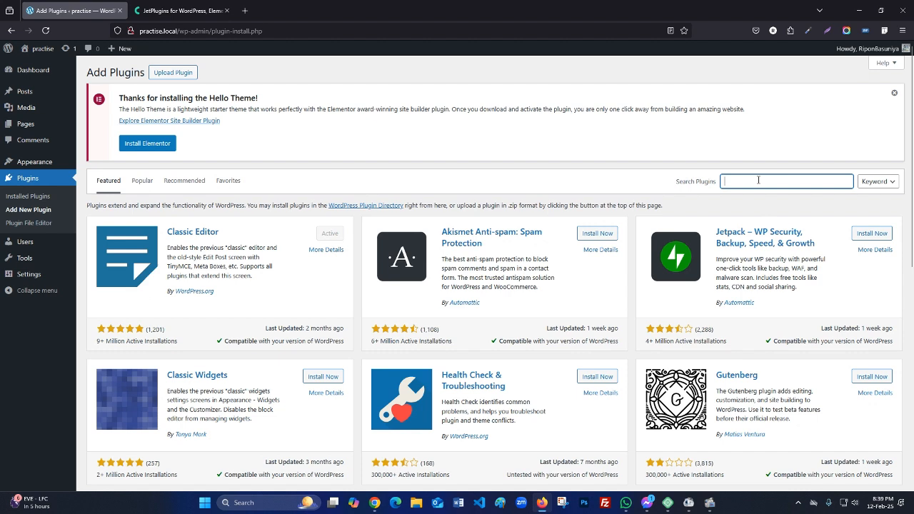
{"action": "type", "text": "elementor"}
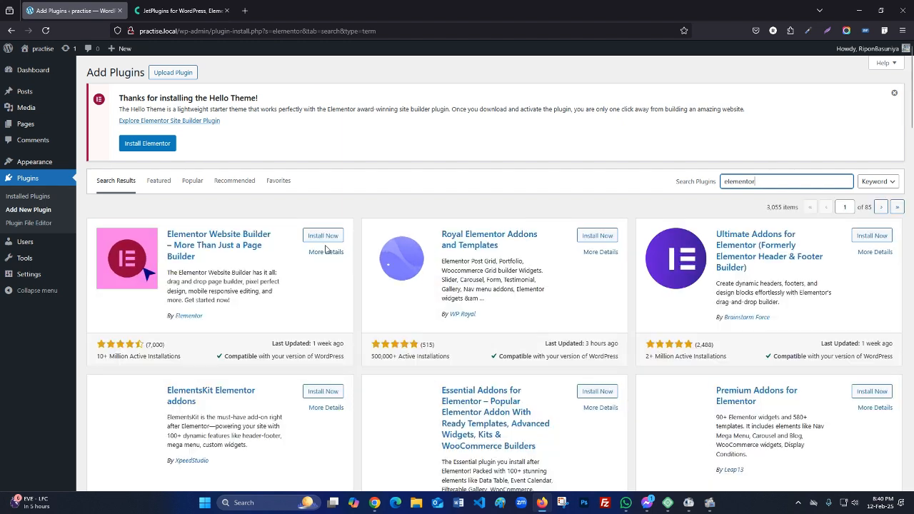
{"action": "left_click", "coordinate": [324, 240]}
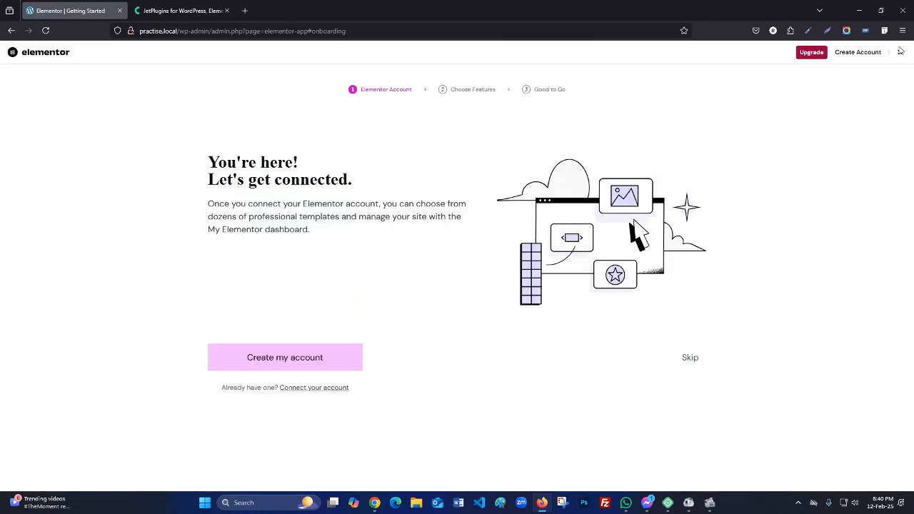
{"action": "left_click", "coordinate": [899, 52]}
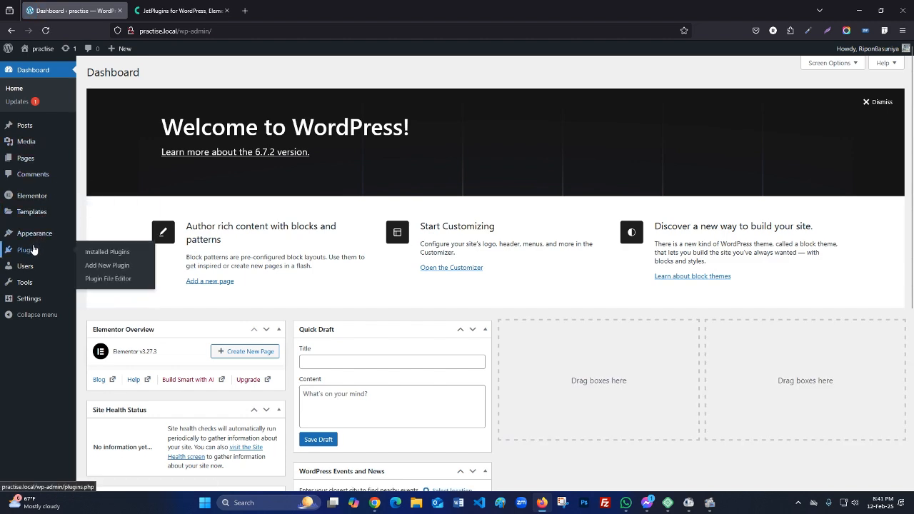
- Upload the plugin file pro-elements.zip from the Downloads folder, then install and activate it
{"action": "left_click", "coordinate": [93, 266]}
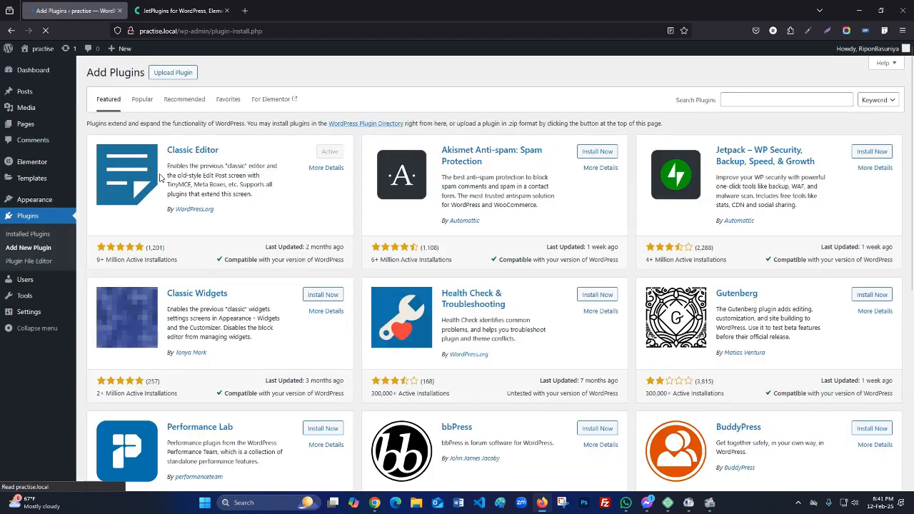
{"action": "left_click", "coordinate": [177, 79]}
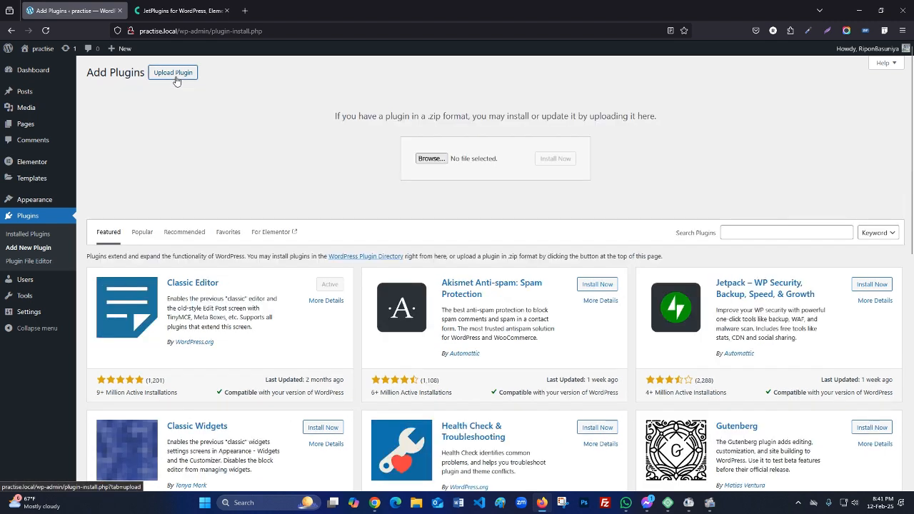
{"action": "left_click", "coordinate": [431, 159]}
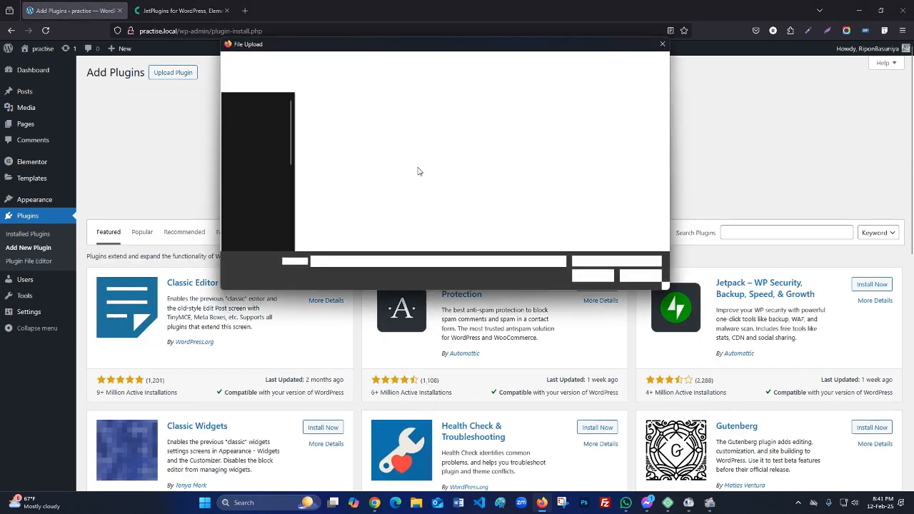
{"action": "left_click", "coordinate": [263, 165]}
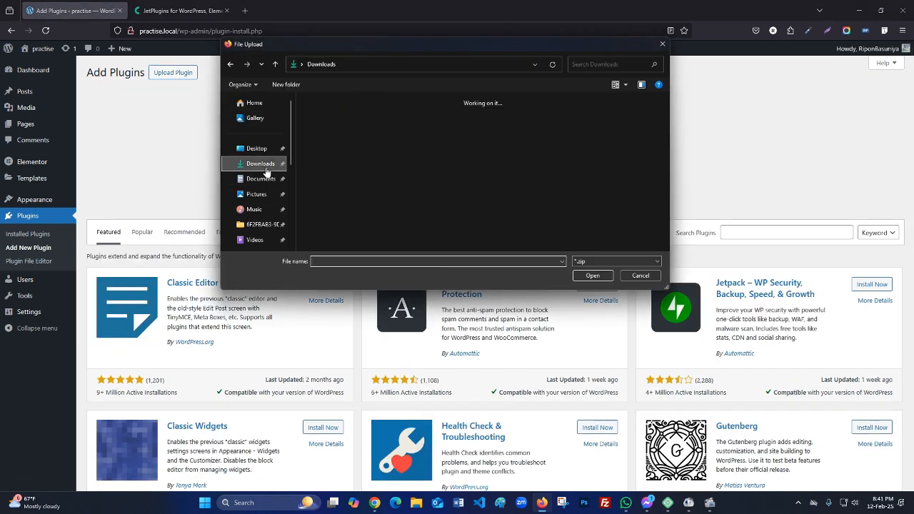
{"action": "scroll", "coordinate": [486, 173], "scroll_direction": "down", "scroll_amount": 3}
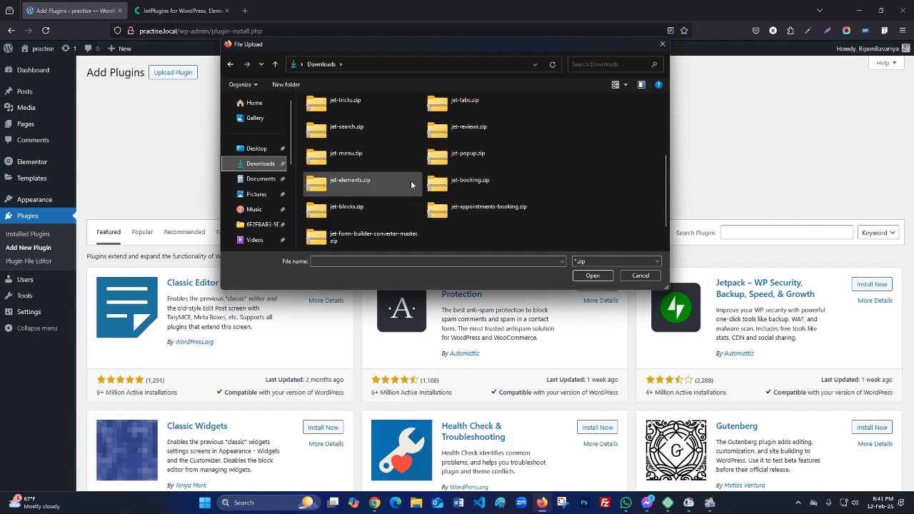
{"action": "scroll", "coordinate": [442, 193], "scroll_direction": "up", "scroll_amount": 3}
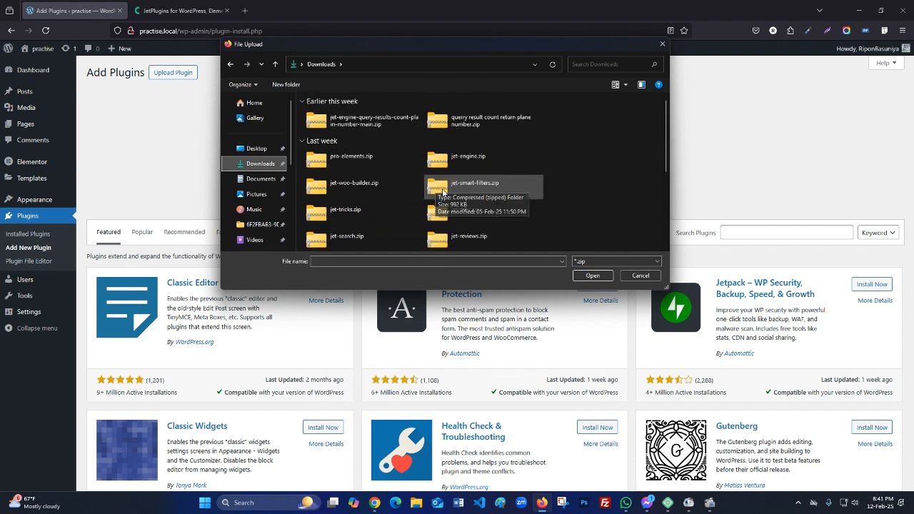
{"action": "left_click", "coordinate": [362, 158]}
{"action": "left_click", "coordinate": [592, 276]}
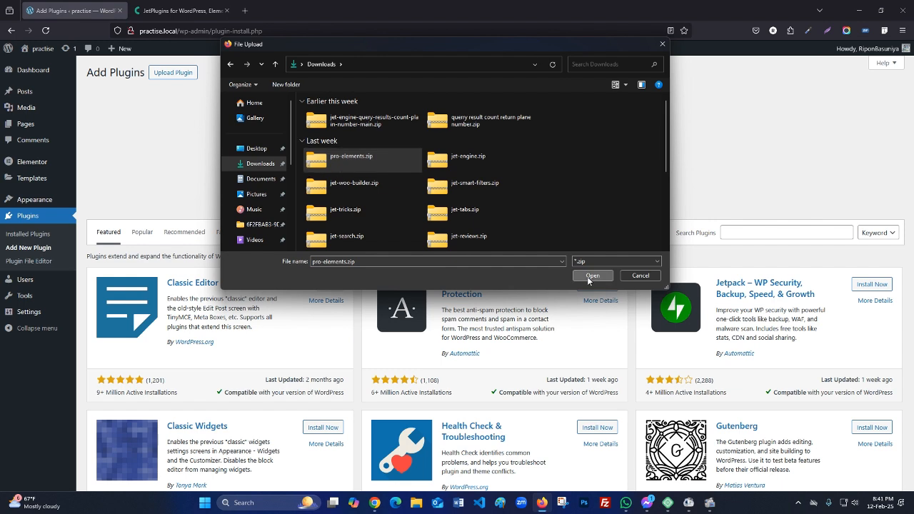
{"action": "left_click", "coordinate": [550, 158]}
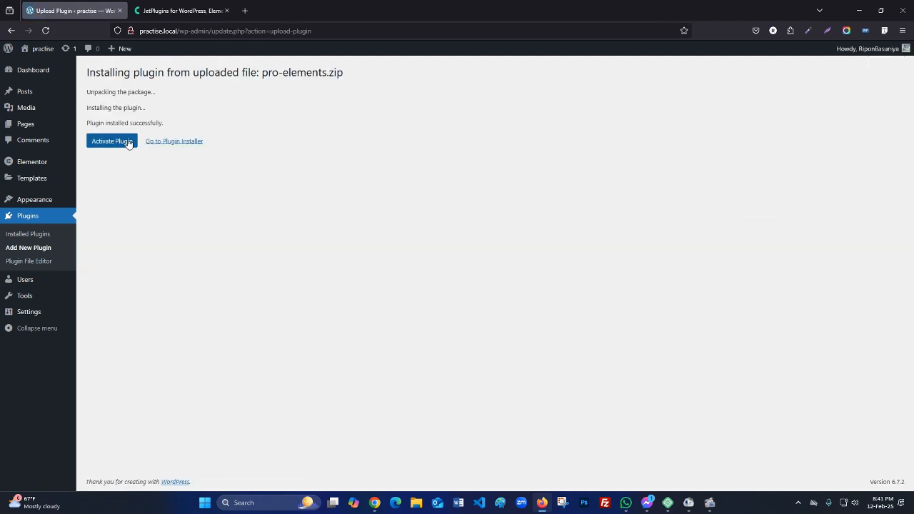
{"action": "left_click", "coordinate": [128, 142]}
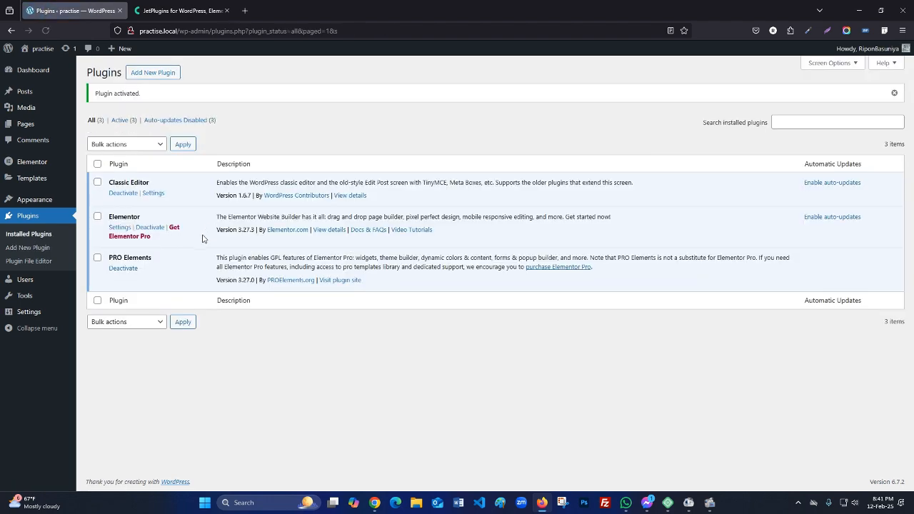
- Upload the plugin file jet-engine.zip from the Downloads folder, then install and activate it
{"action": "left_click", "coordinate": [152, 74]}
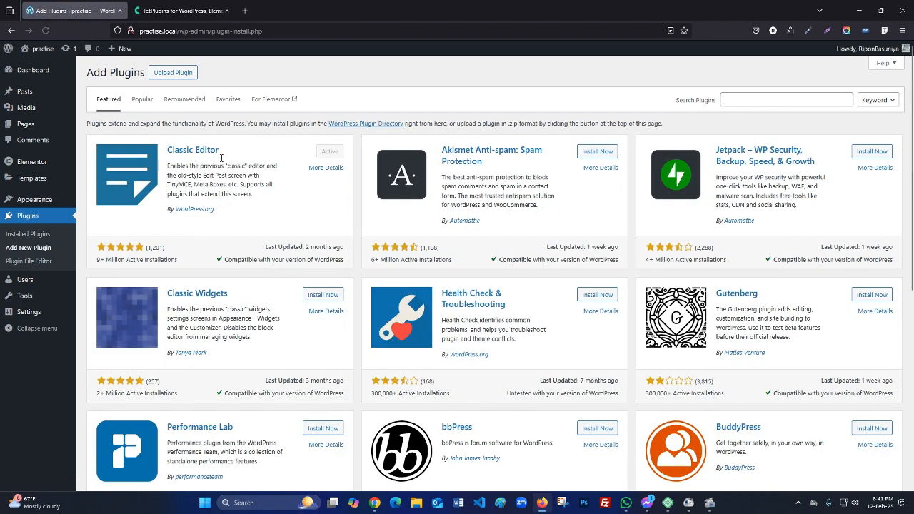
{"action": "left_click", "coordinate": [183, 74]}
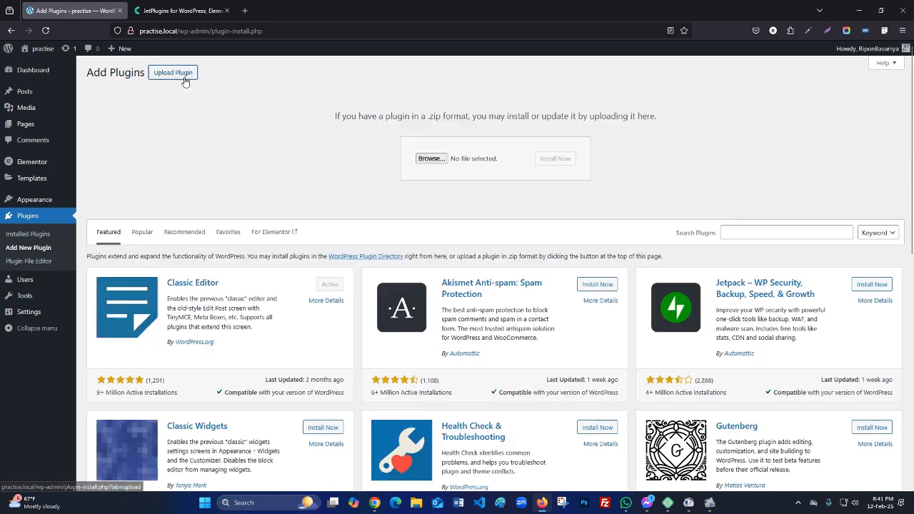
{"action": "left_click", "coordinate": [431, 158]}
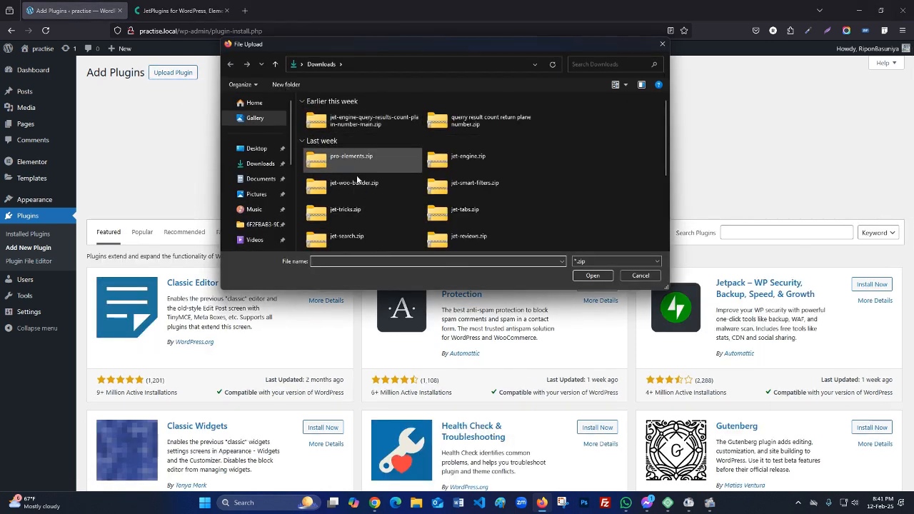
{"action": "left_click", "coordinate": [485, 160]}
{"action": "left_click", "coordinate": [590, 276]}
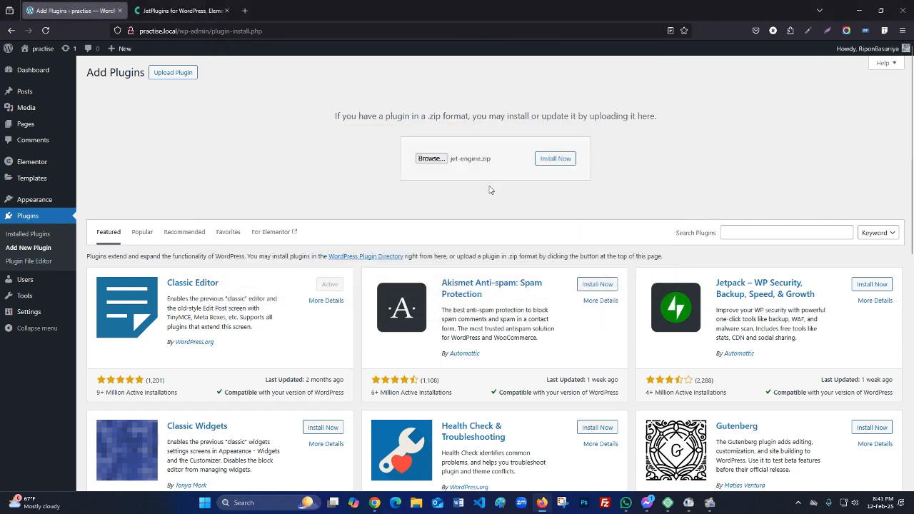
{"action": "left_click", "coordinate": [542, 163]}
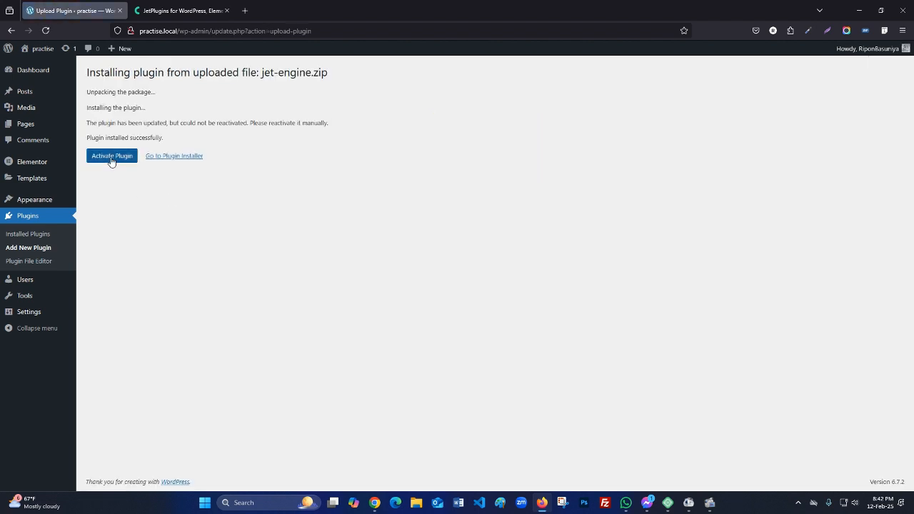
{"action": "left_click", "coordinate": [112, 156]}
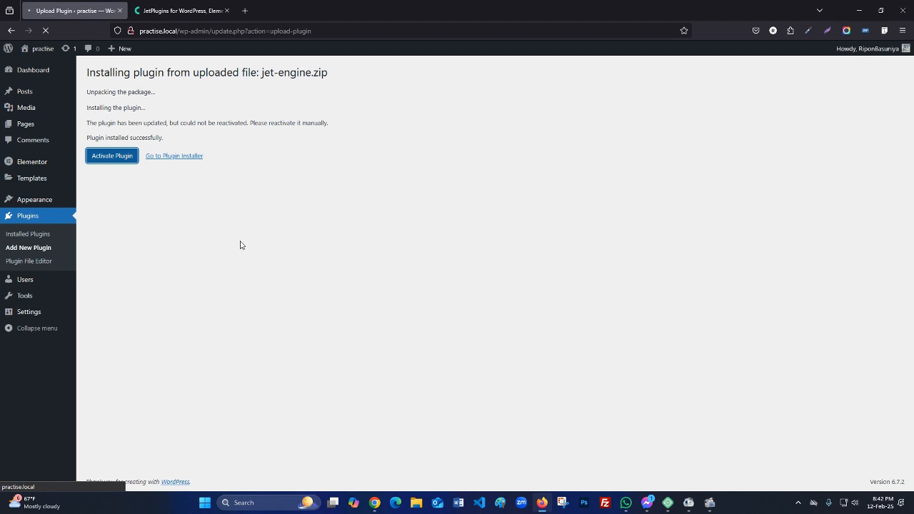
{"action": "mouse_move", "coordinate": [32, 54]}
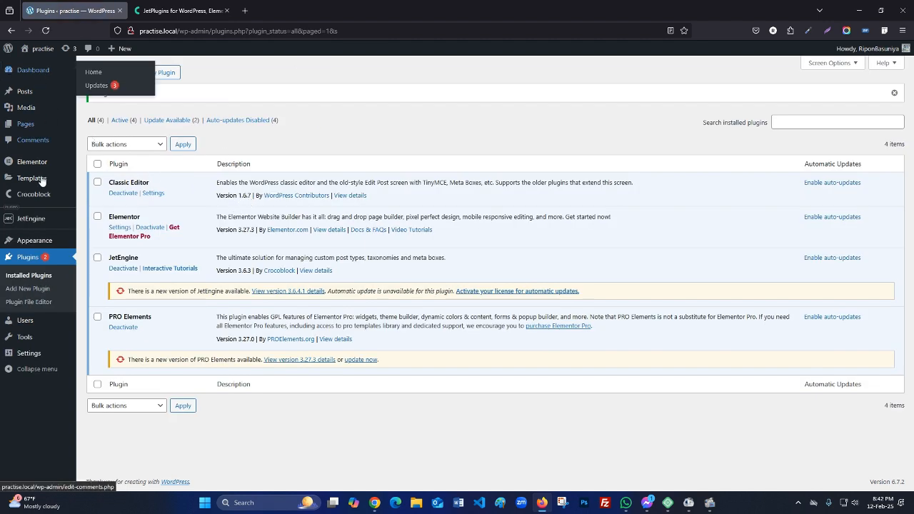
- View the site's front end in a separate browser tab, then return to the WordPress admin
{"action": "mouse_move", "coordinate": [32, 73]}
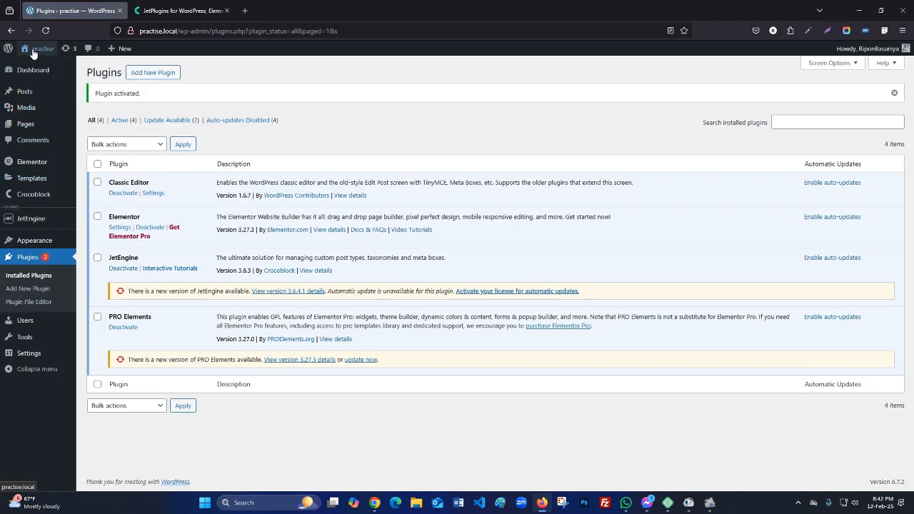
{"action": "right_click", "coordinate": [34, 65]}
{"action": "left_click", "coordinate": [51, 77]}
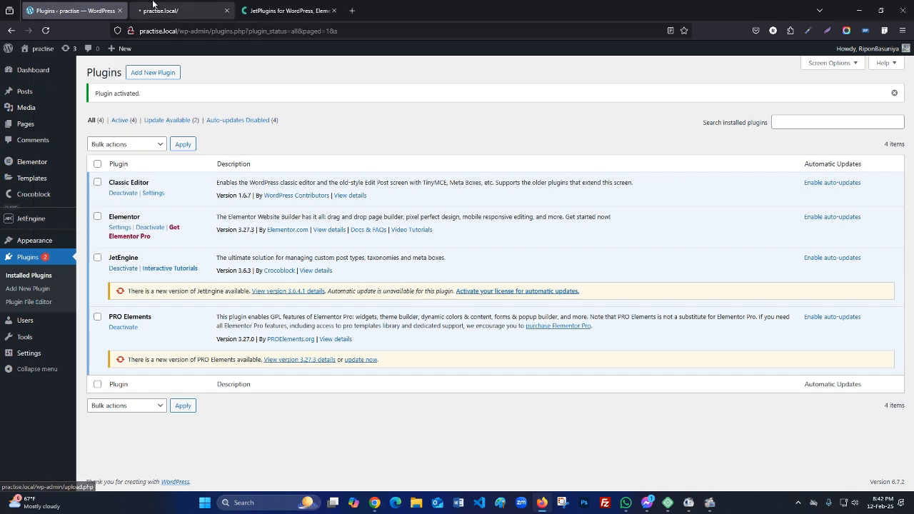
{"action": "left_click", "coordinate": [153, 4]}
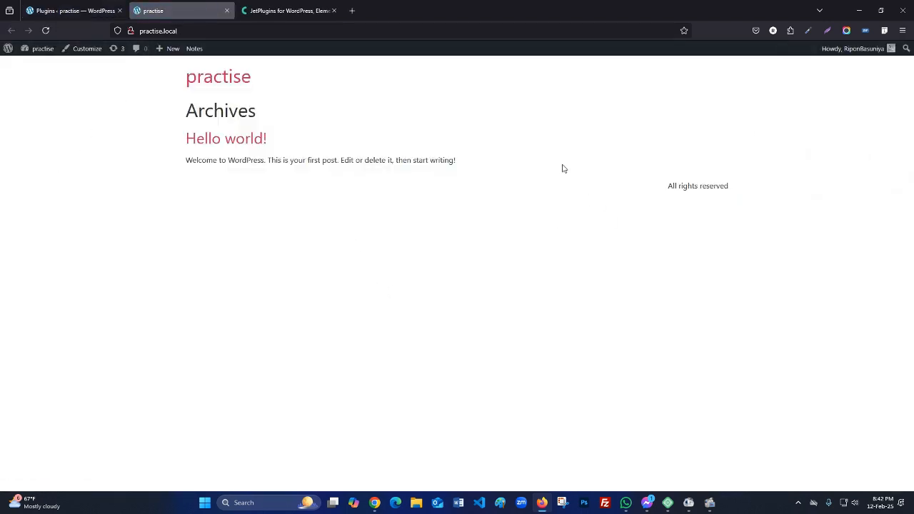
{"action": "left_click", "coordinate": [75, 10]}
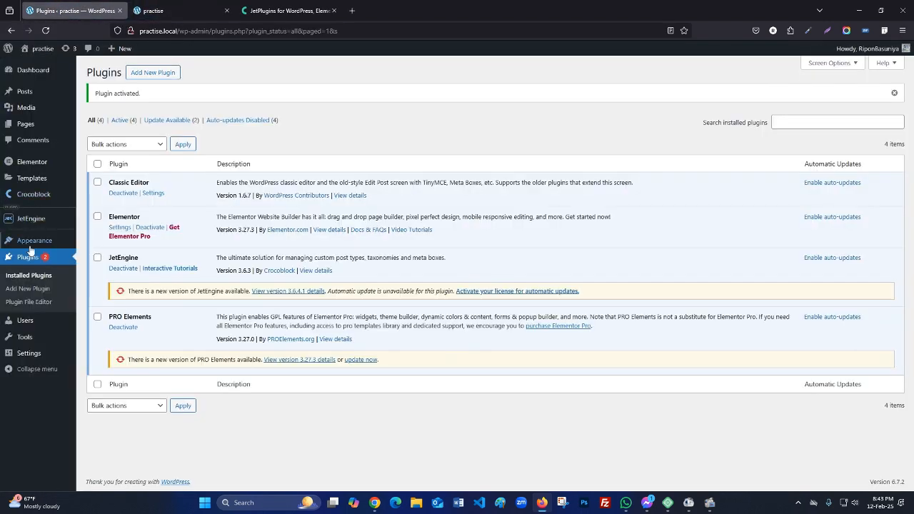
- Open the JetEngine dashboard and look through its Modules, Performance, Skins Manager, Shortcode Generator, Macros Generator and Glossaries sections
{"action": "mouse_move", "coordinate": [34, 222]}
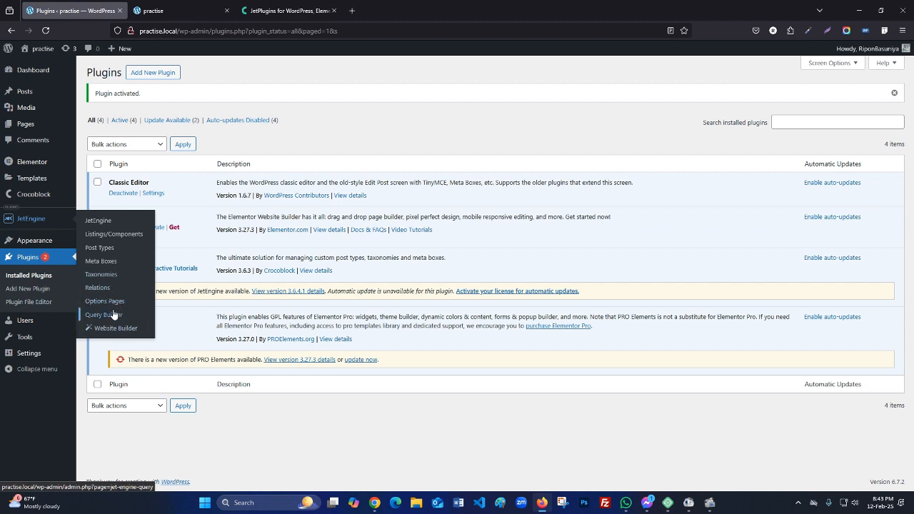
{"action": "left_click", "coordinate": [94, 226]}
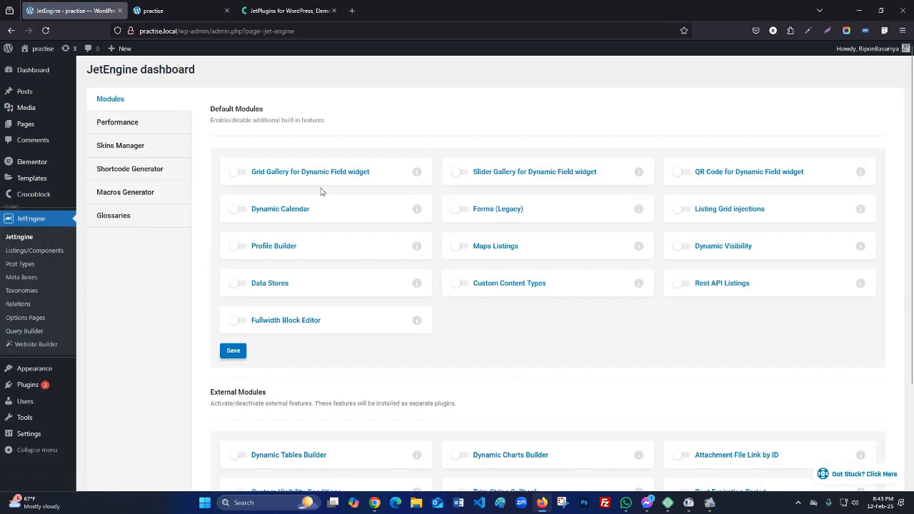
{"action": "scroll", "coordinate": [452, 278], "scroll_direction": "down", "scroll_amount": 3}
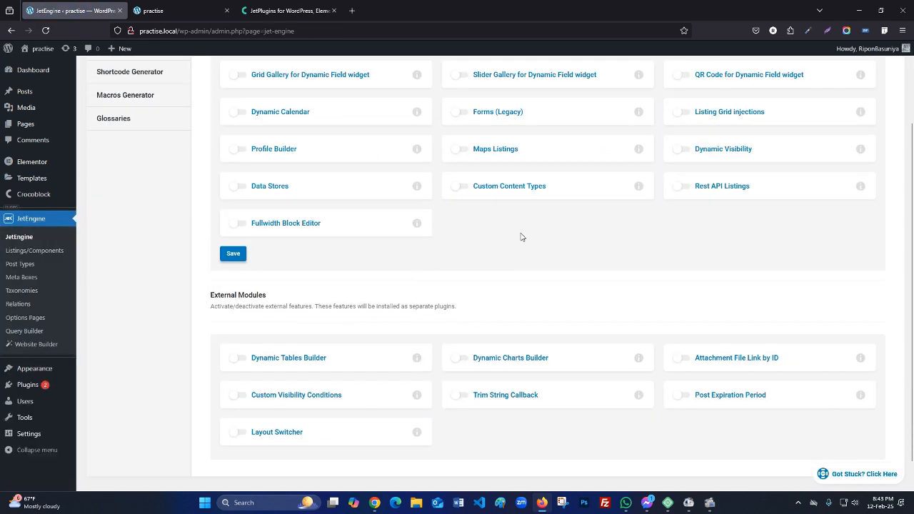
{"action": "scroll", "coordinate": [521, 236], "scroll_direction": "up", "scroll_amount": 1}
{"action": "scroll", "coordinate": [517, 237], "scroll_direction": "down", "scroll_amount": 2}
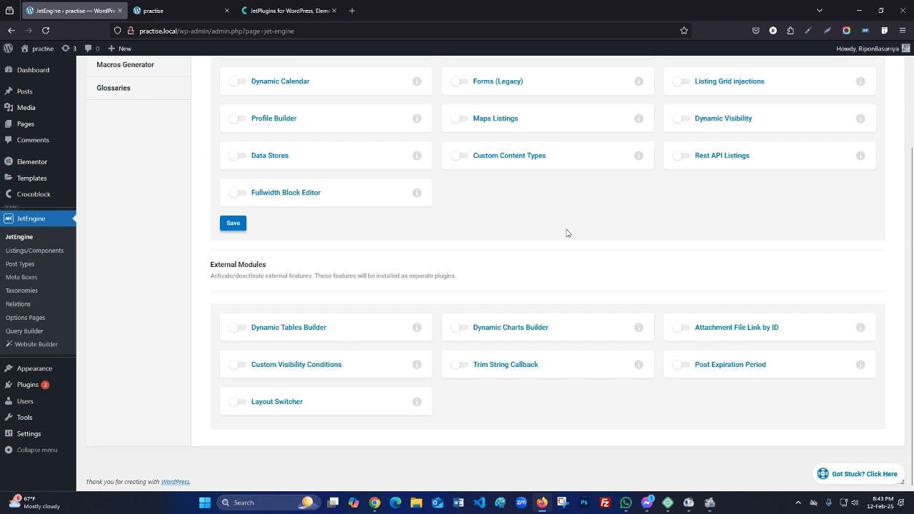
{"action": "scroll", "coordinate": [569, 230], "scroll_direction": "up", "scroll_amount": 3}
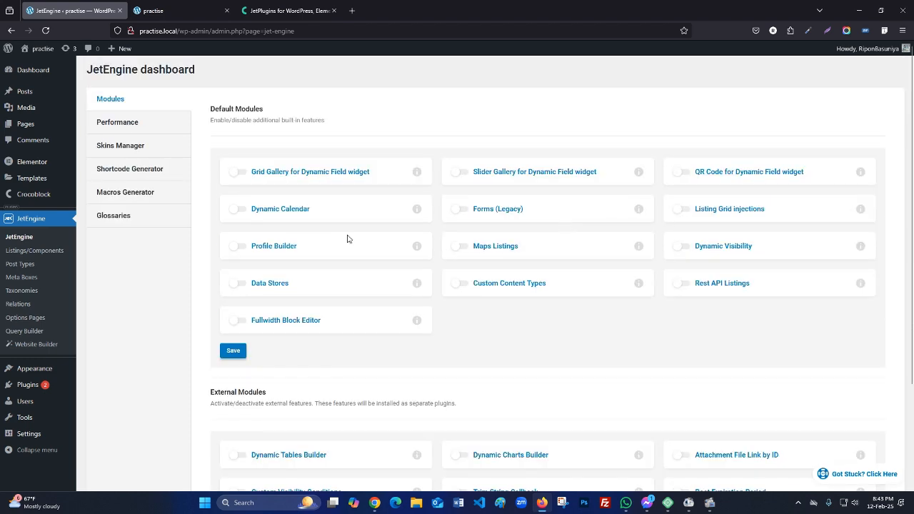
{"action": "left_click", "coordinate": [147, 127]}
{"action": "left_click", "coordinate": [130, 147]}
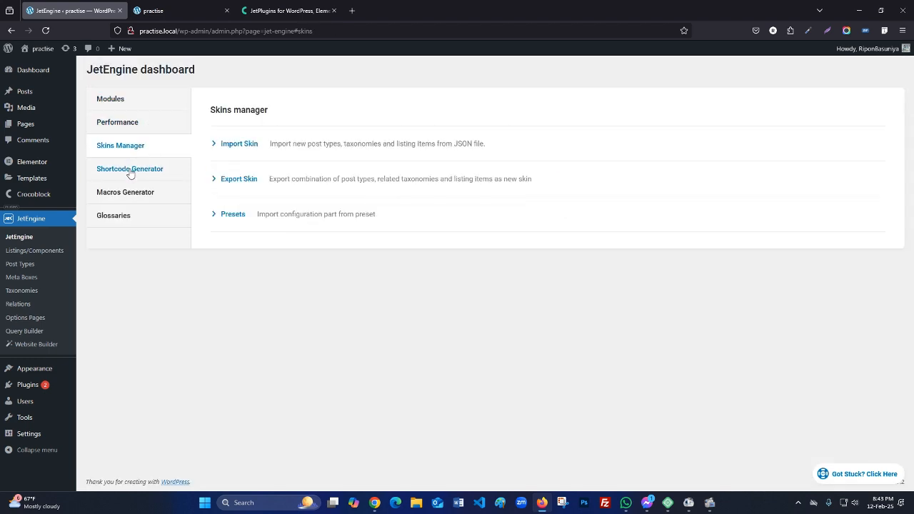
{"action": "left_click", "coordinate": [131, 172]}
{"action": "left_click", "coordinate": [136, 193]}
{"action": "left_click", "coordinate": [128, 214]}
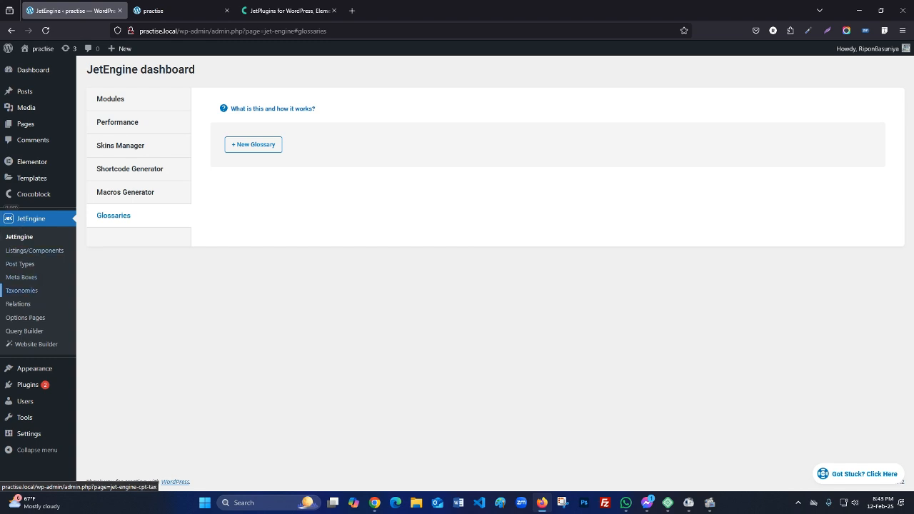
- Open JetEngine's Post Types page in a separate browser tab and start adding a new post type
{"action": "right_click", "coordinate": [23, 265]}
{"action": "left_click", "coordinate": [45, 277]}
{"action": "left_click", "coordinate": [175, 10]}
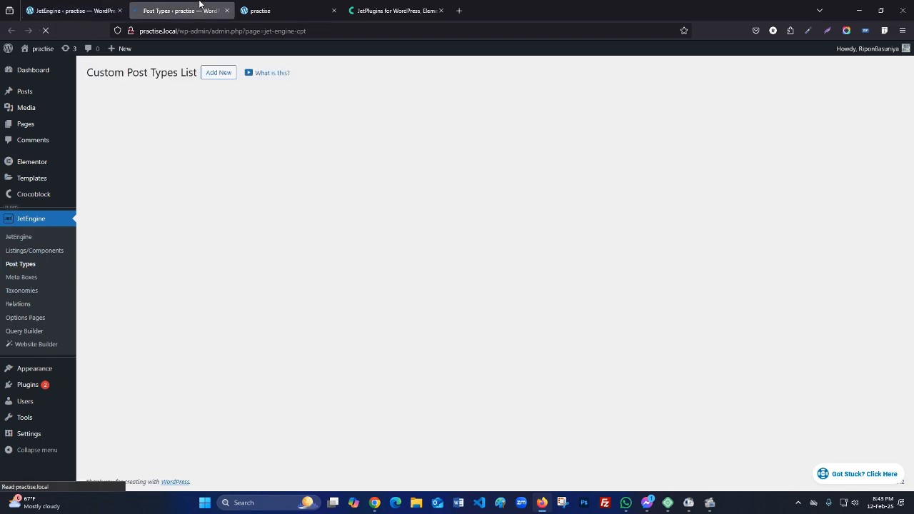
{"action": "left_click", "coordinate": [218, 73]}
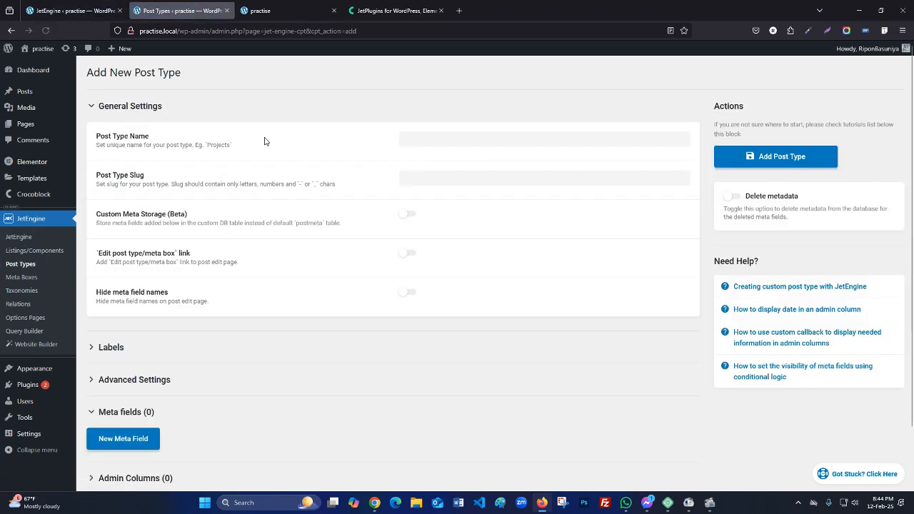
- Open the demo of Crocoblock's Real Estate Marketplace template, put its tab beside the post type form, and return to the form
{"action": "left_click", "coordinate": [397, 10]}
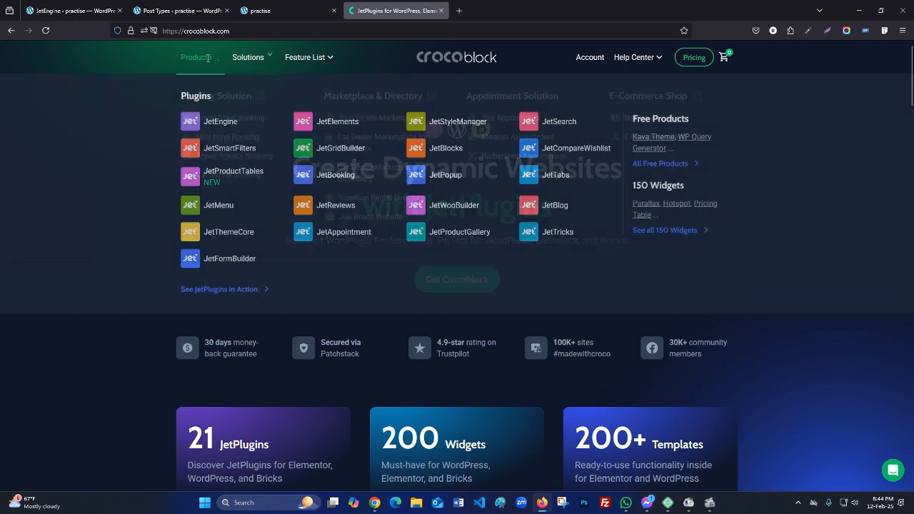
{"action": "mouse_move", "coordinate": [259, 58]}
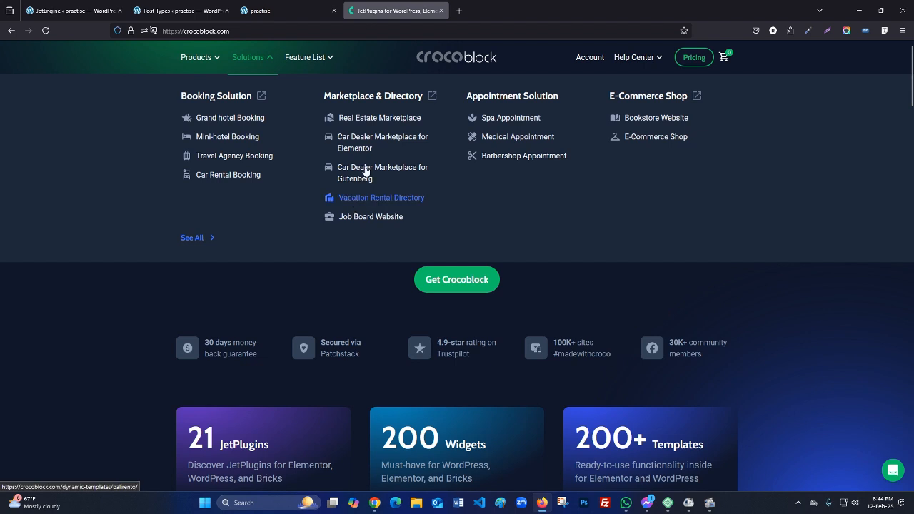
{"action": "left_click", "coordinate": [358, 121]}
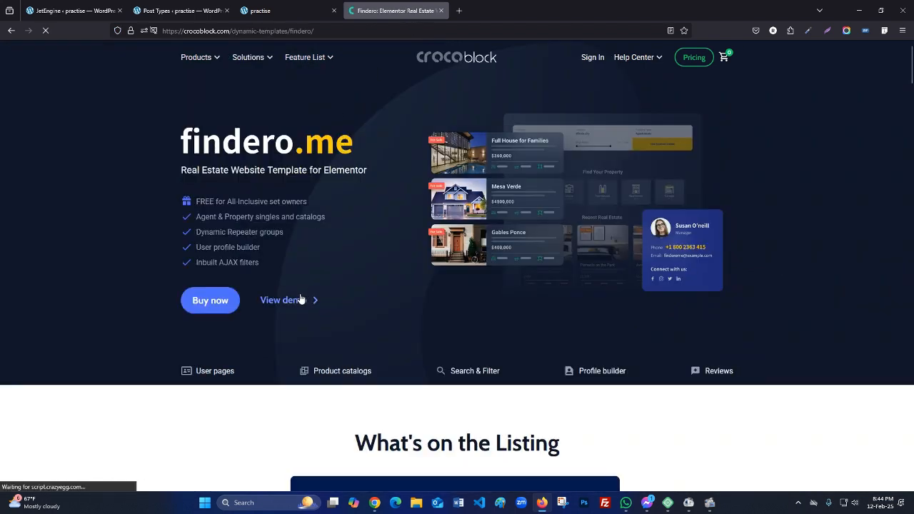
{"action": "left_click", "coordinate": [295, 301]}
{"action": "left_click_drag", "start_coordinate": [471, 13], "coordinate": [309, 11]}
{"action": "left_click", "coordinate": [180, 11]}
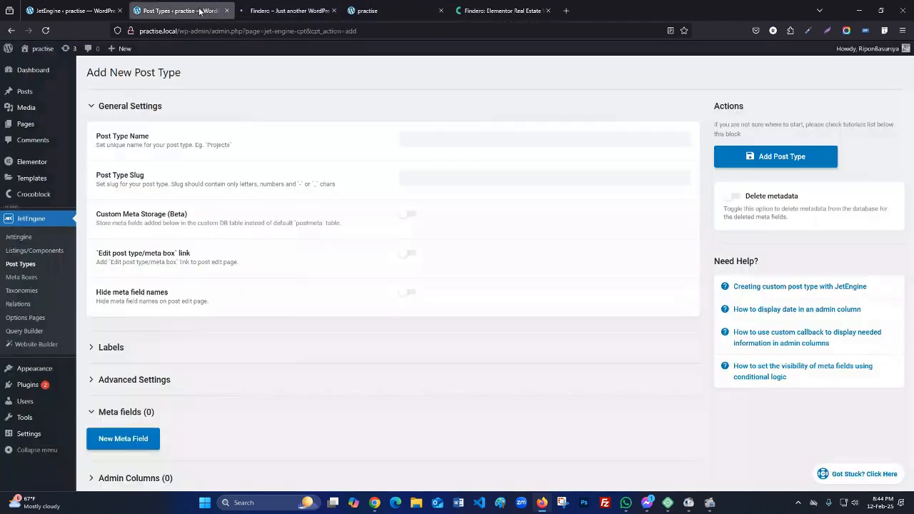
{"action": "left_click", "coordinate": [286, 10]}
{"action": "left_click", "coordinate": [183, 11]}
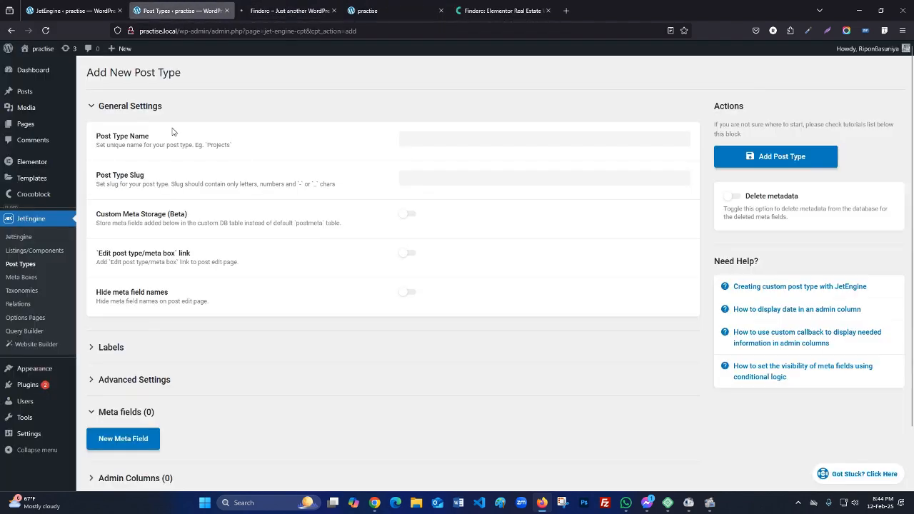
- Name the new post type "Real State Property" and fill in its slug as real-state-property
{"action": "left_click", "coordinate": [432, 142]}
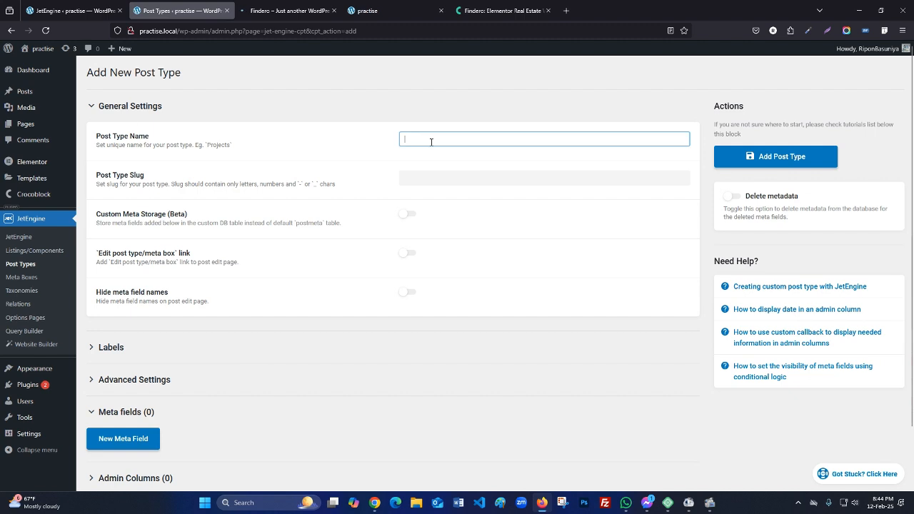
{"action": "type", "text": "Real State Property"}
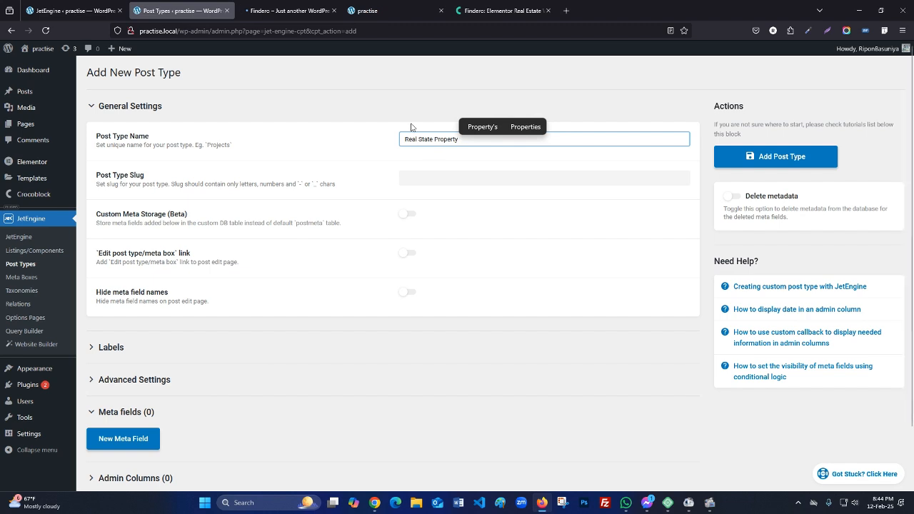
{"action": "left_click", "coordinate": [426, 177]}
{"action": "scroll", "coordinate": [421, 183], "scroll_direction": "down", "scroll_amount": 1}
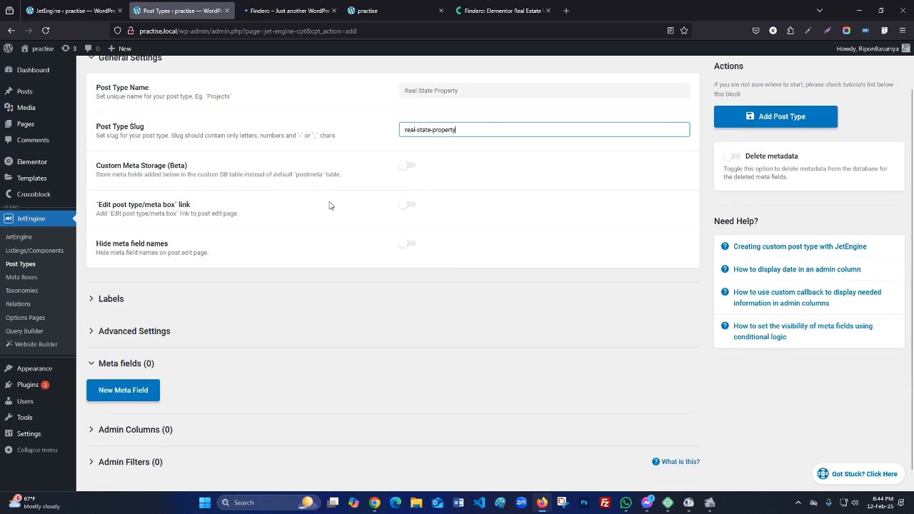
{"action": "scroll", "coordinate": [441, 158], "scroll_direction": "up", "scroll_amount": 1}
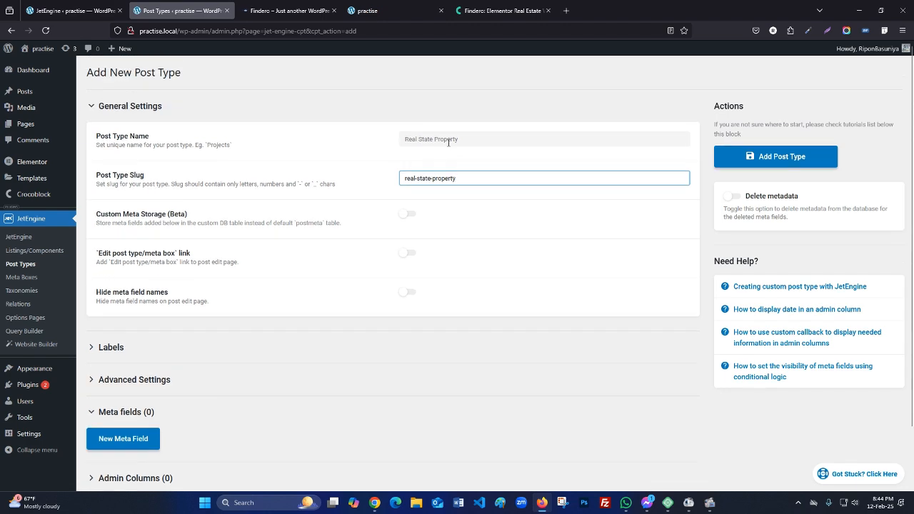
{"action": "left_click", "coordinate": [448, 140]}
{"action": "left_click", "coordinate": [445, 177]}
{"action": "scroll", "coordinate": [357, 214], "scroll_direction": "down", "scroll_amount": 1}
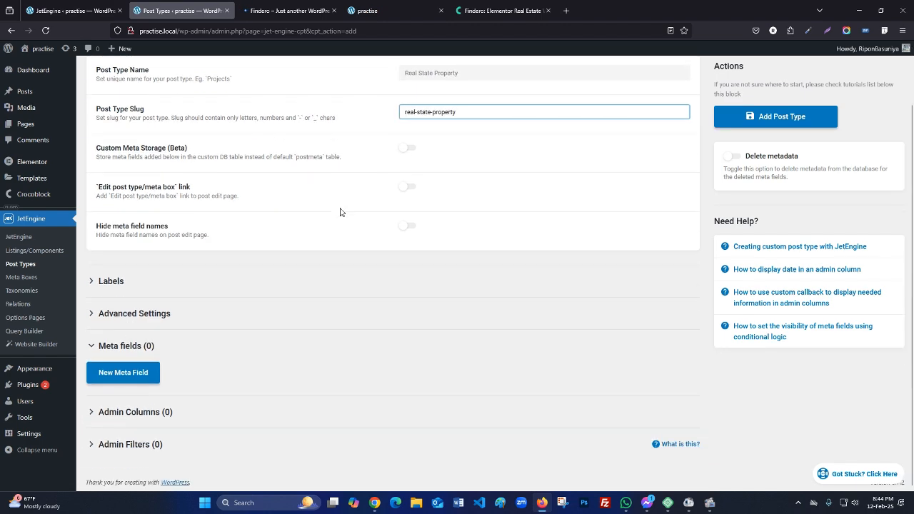
- Set the post type's singular name to "Real State Property" and fill all remaining labels with their suggested defaults
{"action": "left_click", "coordinate": [257, 282]}
{"action": "scroll", "coordinate": [250, 286], "scroll_direction": "down", "scroll_amount": 3}
{"action": "left_click", "coordinate": [426, 126]}
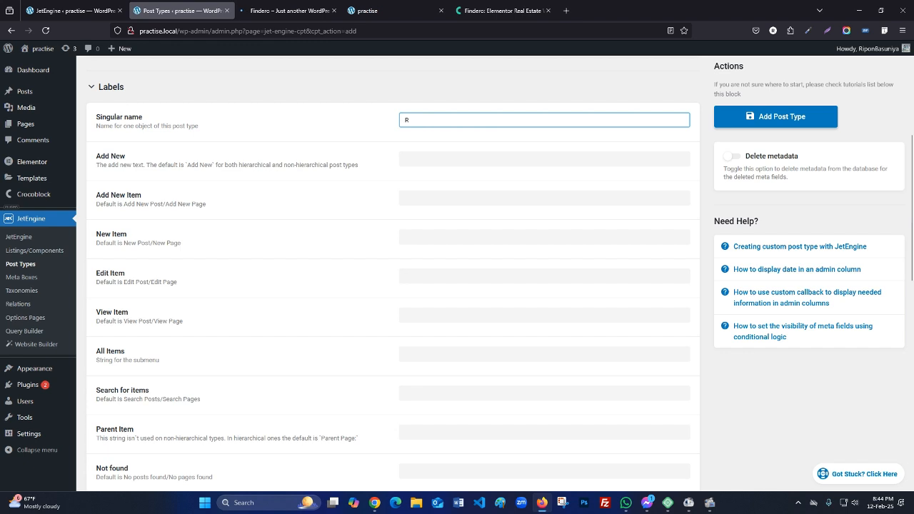
{"action": "type", "text": "Real S"}
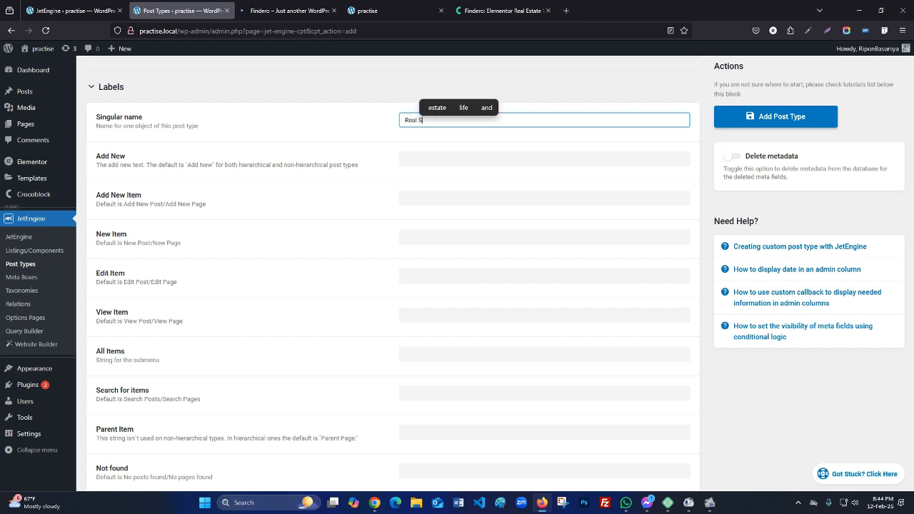
{"action": "type", "text": "tate Property"}
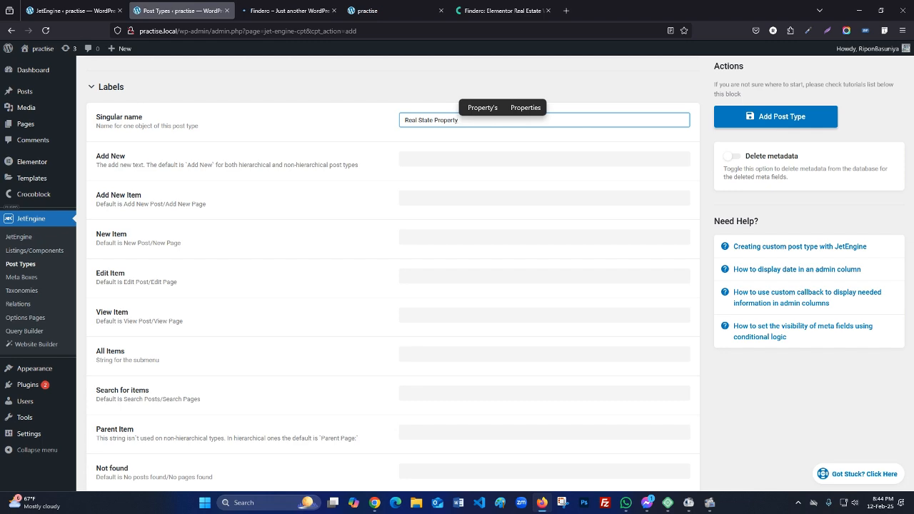
{"action": "key", "text": "Tab"}
{"action": "key", "text": "Tab"}
{"action": "key", "text": "Tab"}
{"action": "key", "text": "Tab"}
{"action": "key", "text": "Tab"}
{"action": "key", "text": "Tab"}
{"action": "key", "text": "Tab"}
{"action": "key", "text": "Tab"}
{"action": "key", "text": "Tab"}
{"action": "key", "text": "Tab"}
{"action": "key", "text": "Tab"}
{"action": "key", "text": "Tab"}
{"action": "key", "text": "Tab"}
{"action": "key", "text": "Tab"}
{"action": "key", "text": "Tab"}
{"action": "key", "text": "Tab"}
{"action": "key", "text": "Tab"}
{"action": "key", "text": "Tab"}
{"action": "key", "text": "Tab"}
{"action": "key", "text": "Tab"}
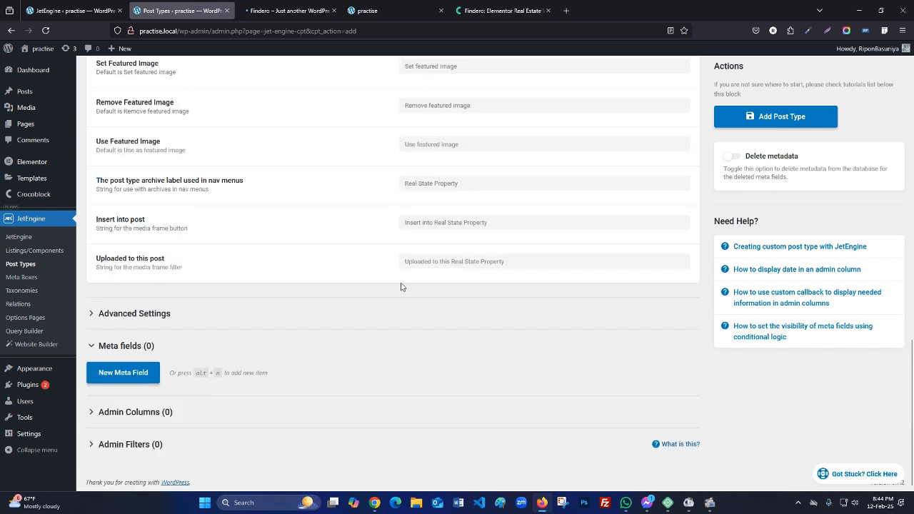
- In the post type's advanced settings, set the admin menu position to Posts
{"action": "left_click", "coordinate": [180, 324]}
{"action": "scroll", "coordinate": [214, 314], "scroll_direction": "down", "scroll_amount": 1}
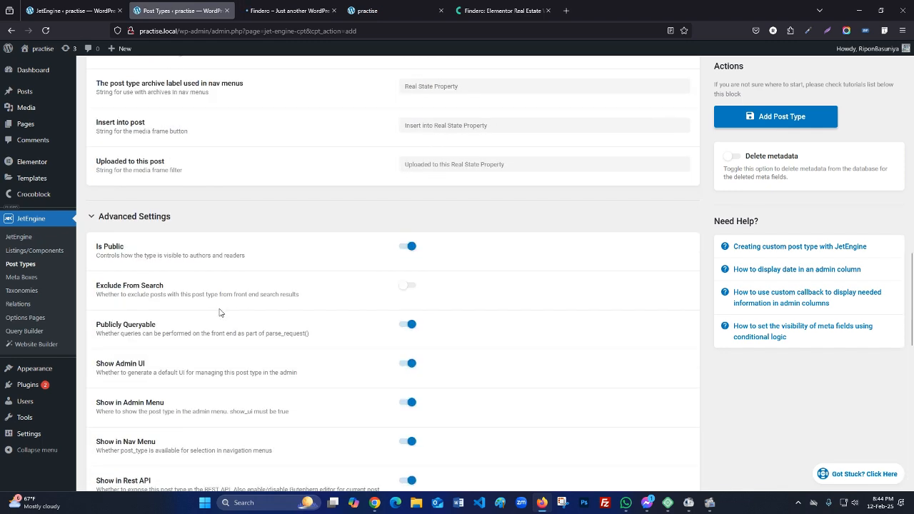
{"action": "scroll", "coordinate": [224, 325], "scroll_direction": "down", "scroll_amount": 6}
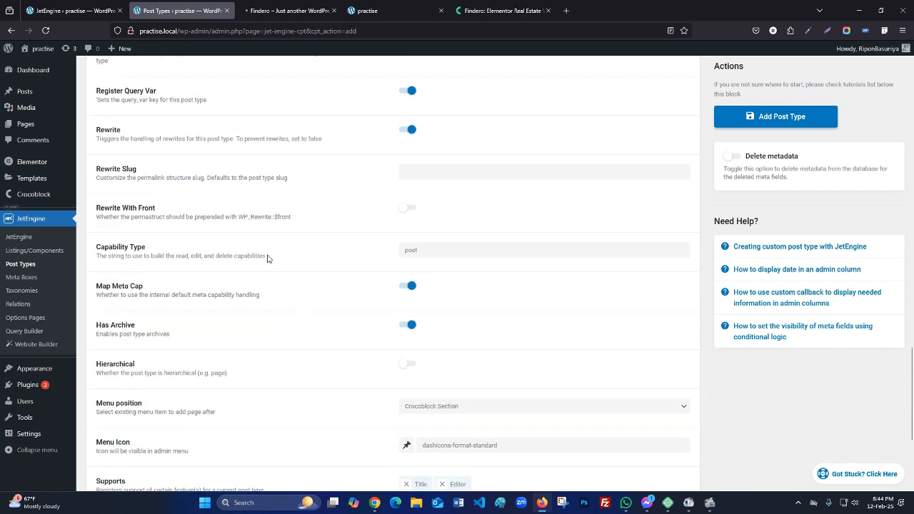
{"action": "scroll", "coordinate": [256, 252], "scroll_direction": "up", "scroll_amount": 1}
{"action": "scroll", "coordinate": [285, 214], "scroll_direction": "down", "scroll_amount": 2}
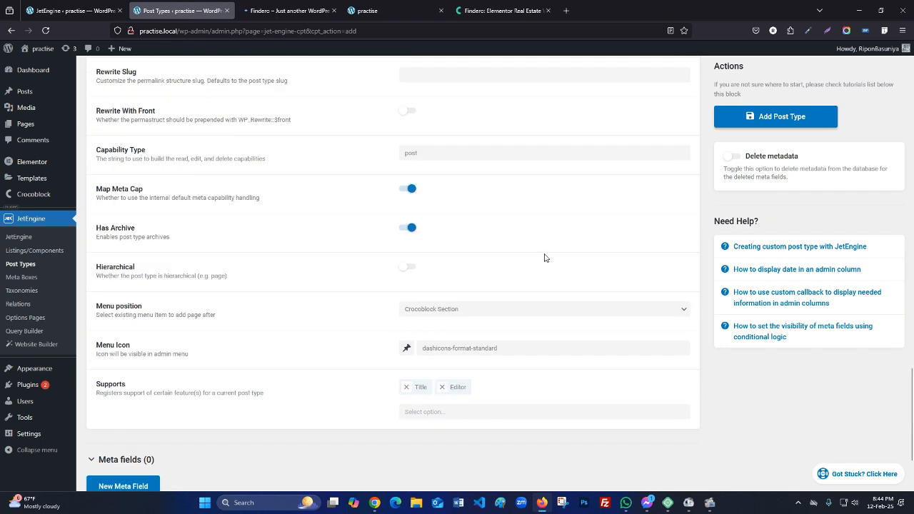
{"action": "scroll", "coordinate": [437, 293], "scroll_direction": "down", "scroll_amount": 1}
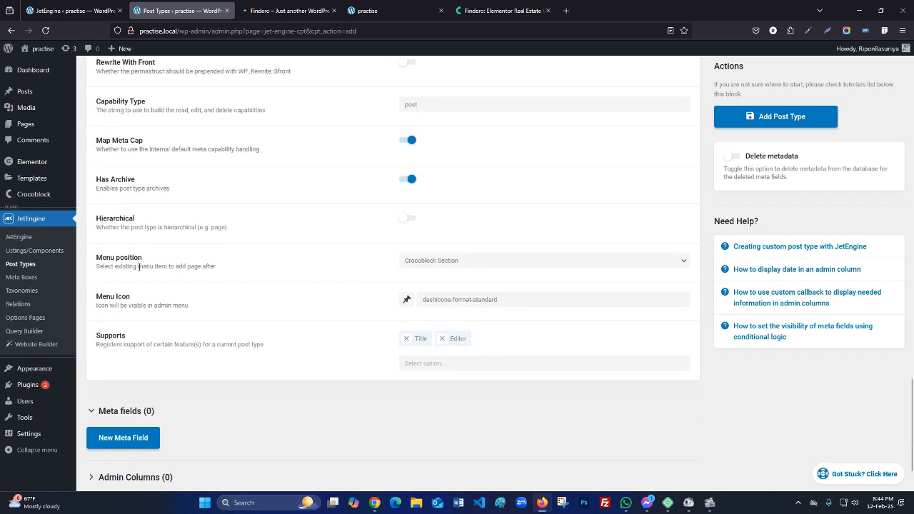
{"action": "left_click", "coordinate": [419, 267]}
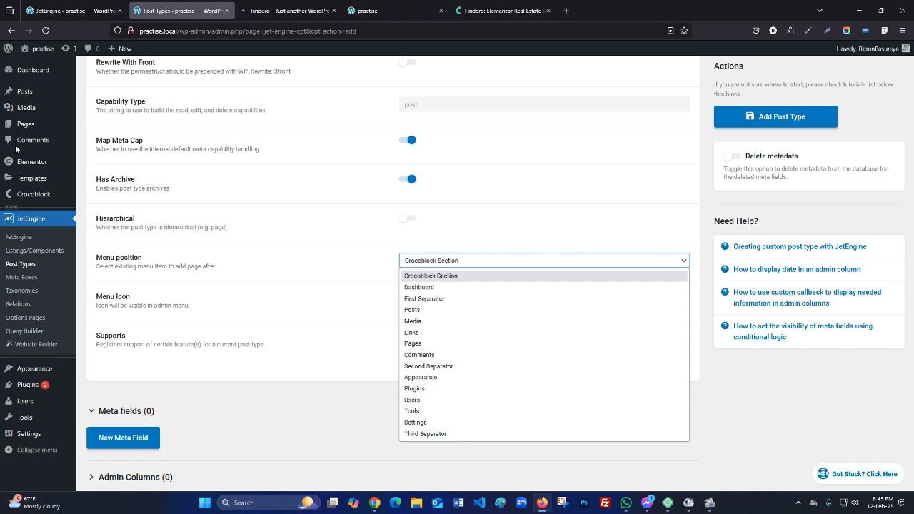
{"action": "left_click", "coordinate": [447, 312]}
{"action": "scroll", "coordinate": [396, 264], "scroll_direction": "down", "scroll_amount": 1}
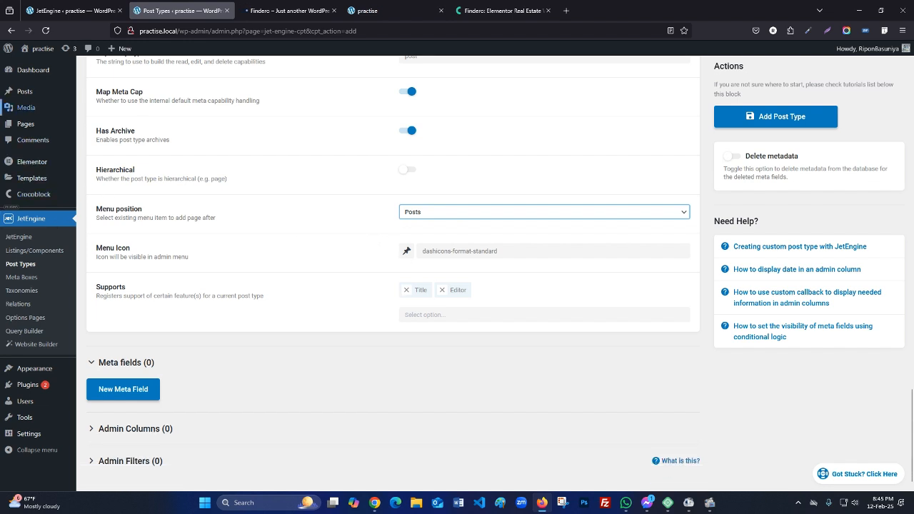
{"action": "mouse_move", "coordinate": [6, 113]}
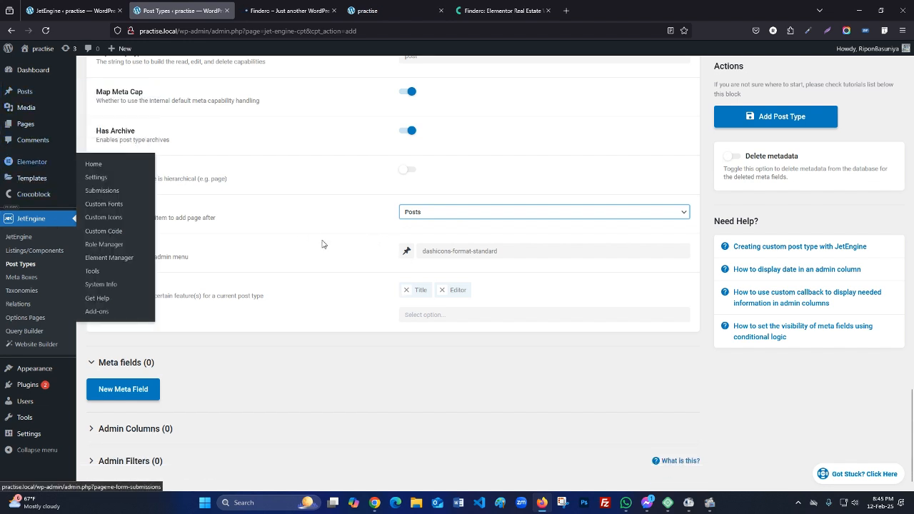
- Set the post type's admin menu icon to dashicons-welcome-write-blog
{"action": "left_click", "coordinate": [407, 252]}
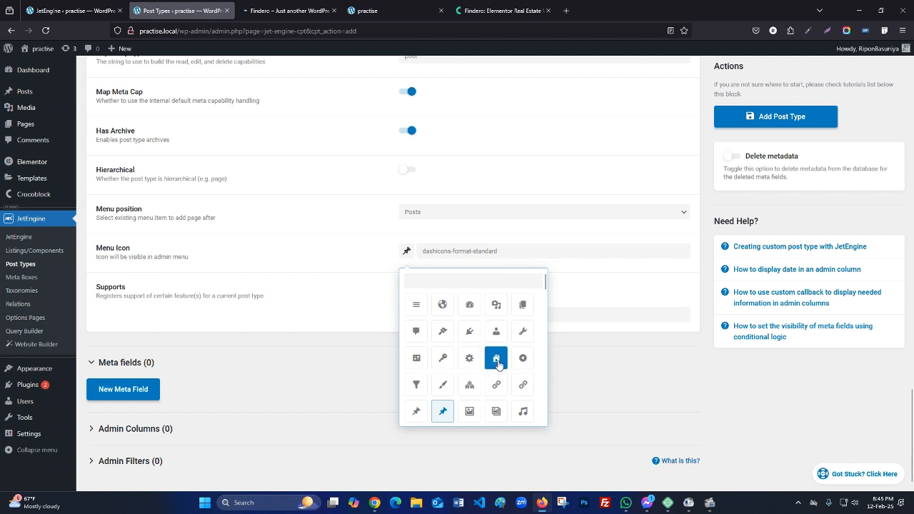
{"action": "scroll", "coordinate": [498, 364], "scroll_direction": "down", "scroll_amount": 1}
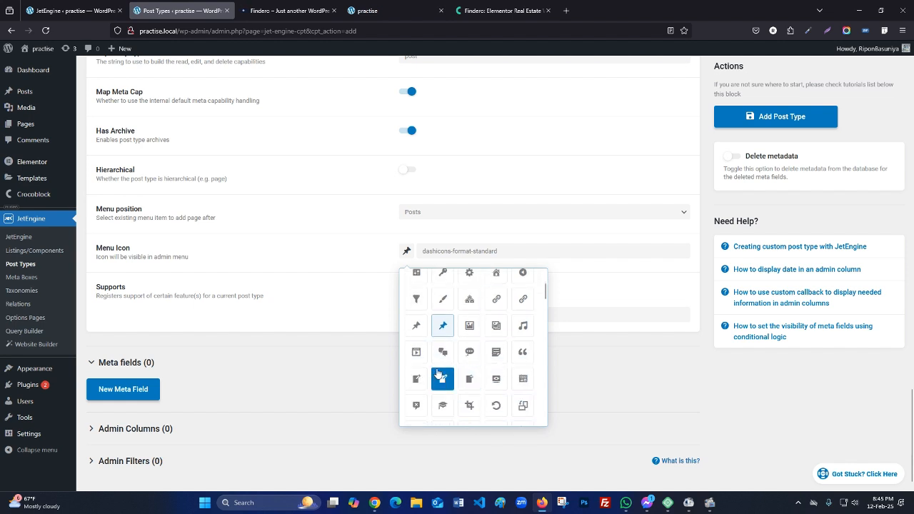
{"action": "left_click", "coordinate": [417, 379]}
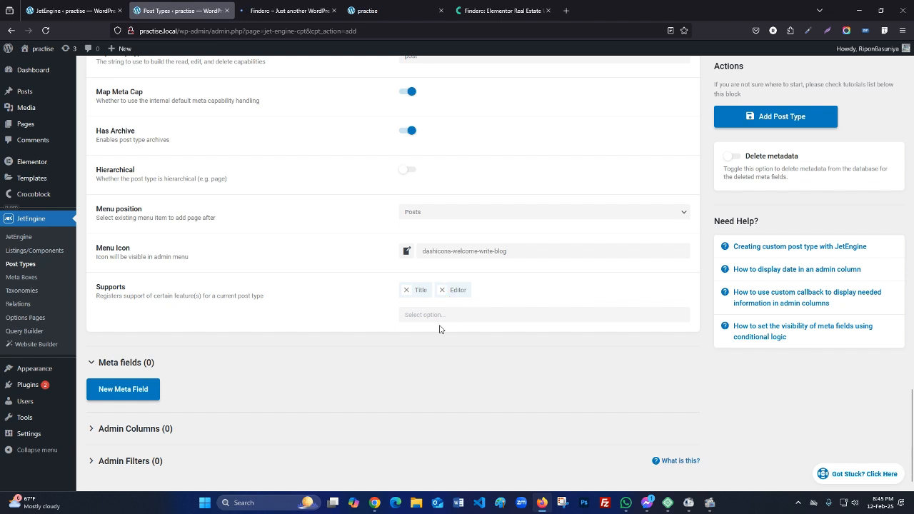
- Add Thumbnail (Featured Image) to the post type's supported features and create the post type
{"action": "left_click", "coordinate": [436, 315]}
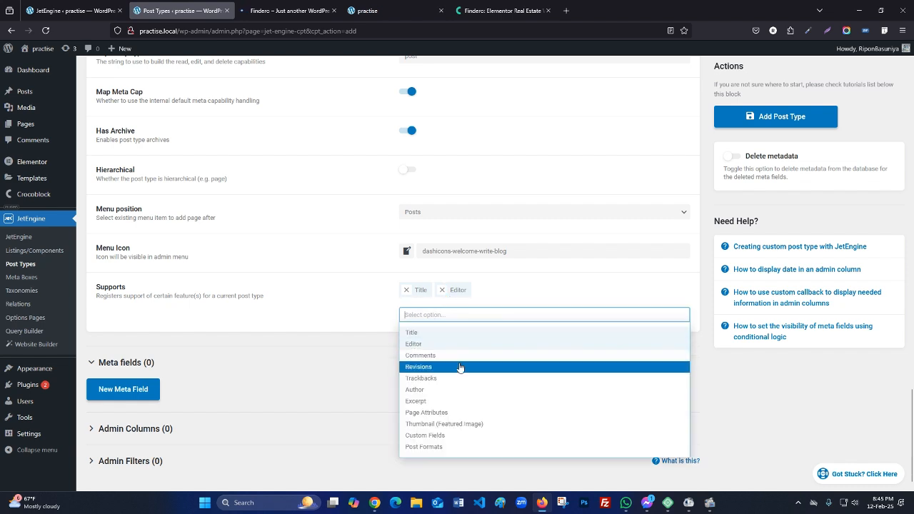
{"action": "left_click", "coordinate": [434, 424]}
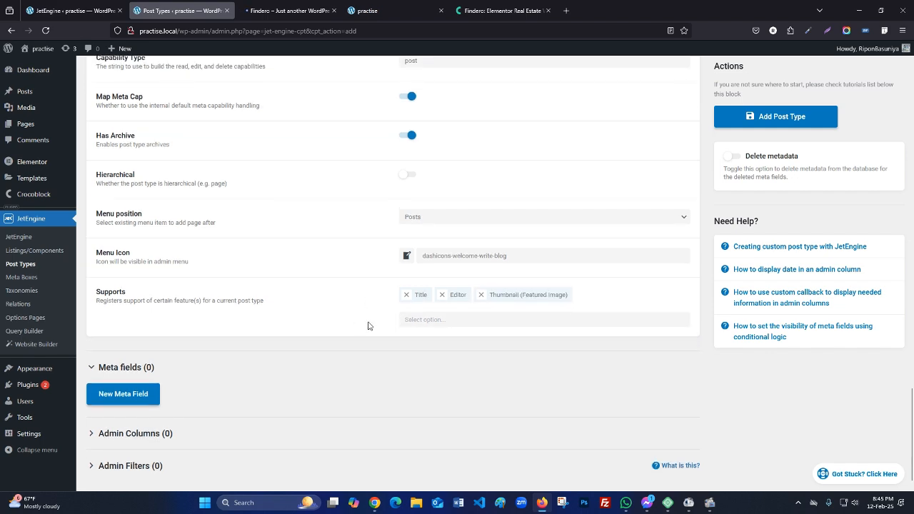
{"action": "left_click", "coordinate": [765, 124]}
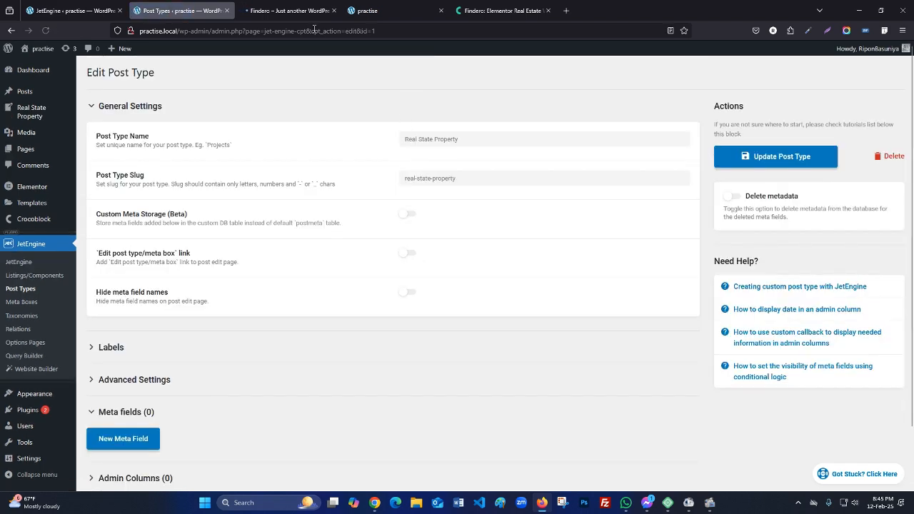
- Examine the Findero demo's home page, especially the title, address and other details on the Recent Real Estate property cards
{"action": "left_click", "coordinate": [298, 10]}
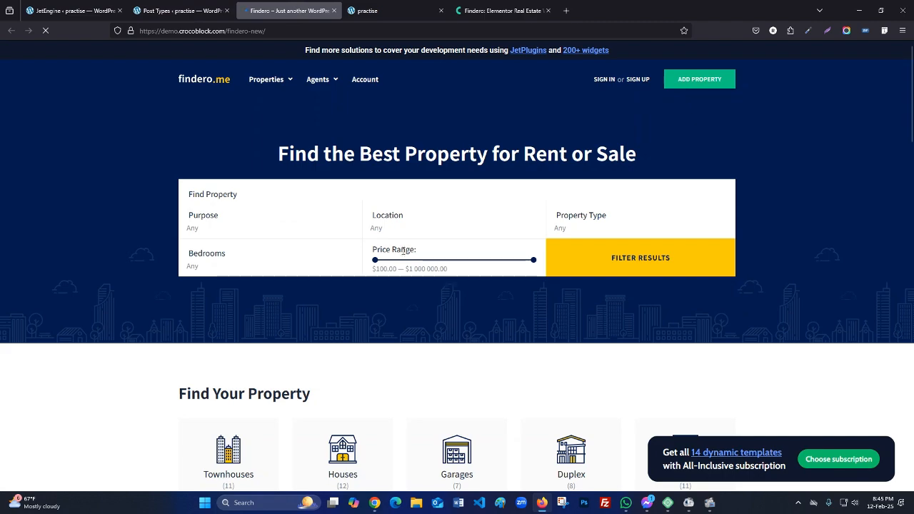
{"action": "scroll", "coordinate": [424, 228], "scroll_direction": "down", "scroll_amount": 6}
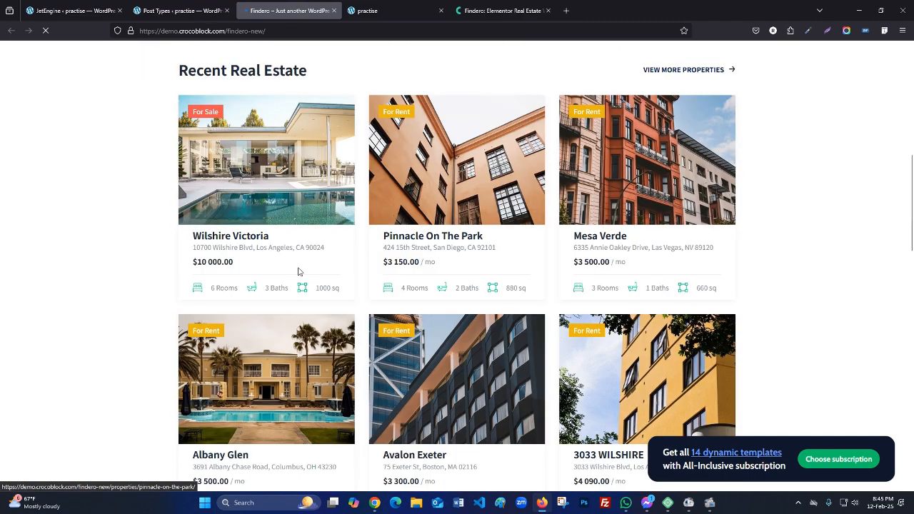
{"action": "scroll", "coordinate": [318, 236], "scroll_direction": "up", "scroll_amount": 3}
{"action": "scroll", "coordinate": [382, 236], "scroll_direction": "up", "scroll_amount": 4}
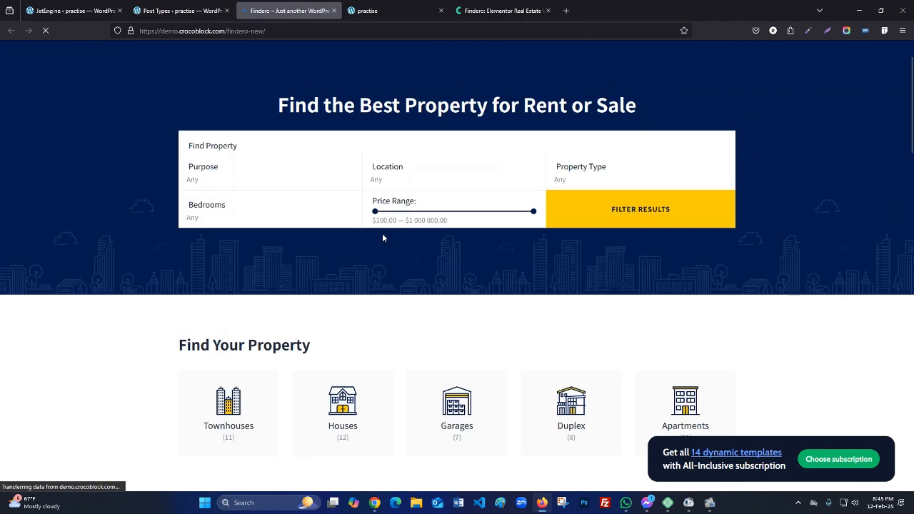
{"action": "scroll", "coordinate": [381, 235], "scroll_direction": "down", "scroll_amount": 7}
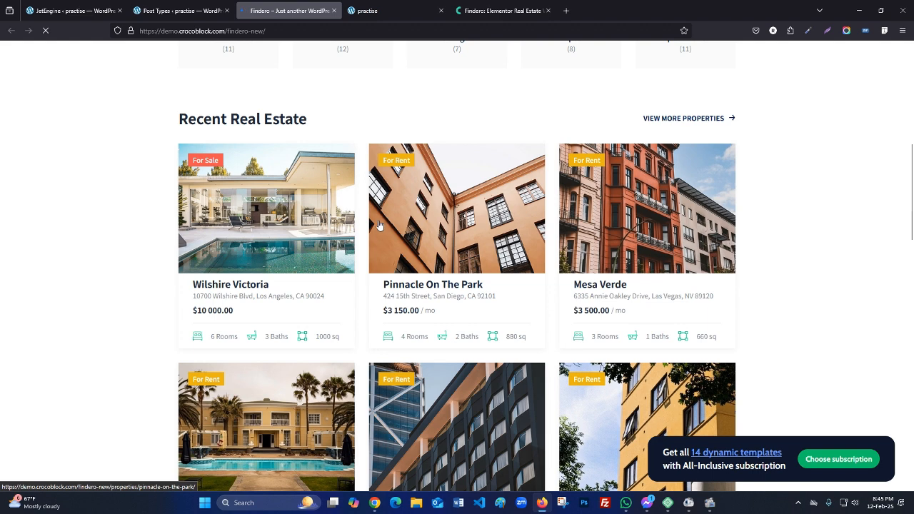
{"action": "scroll", "coordinate": [285, 243], "scroll_direction": "down", "scroll_amount": 2}
{"action": "scroll", "coordinate": [260, 252], "scroll_direction": "up", "scroll_amount": 3}
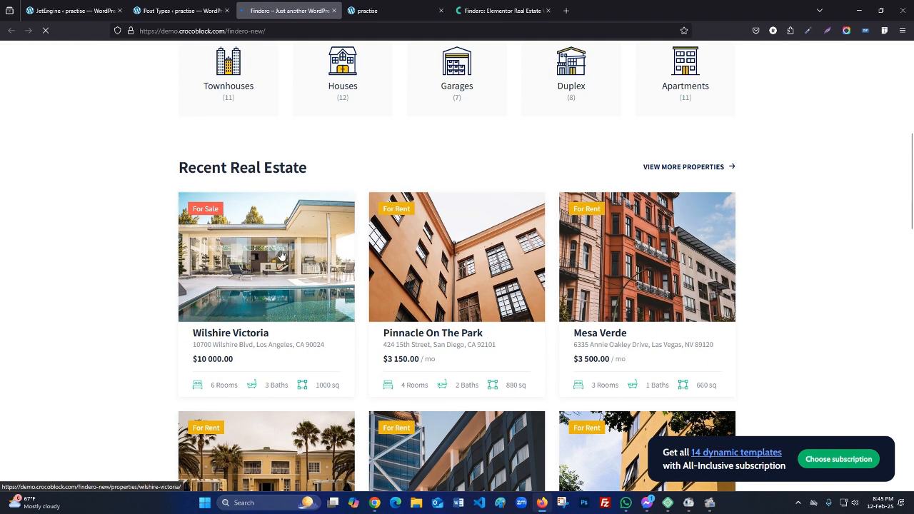
{"action": "scroll", "coordinate": [284, 256], "scroll_direction": "down", "scroll_amount": 1}
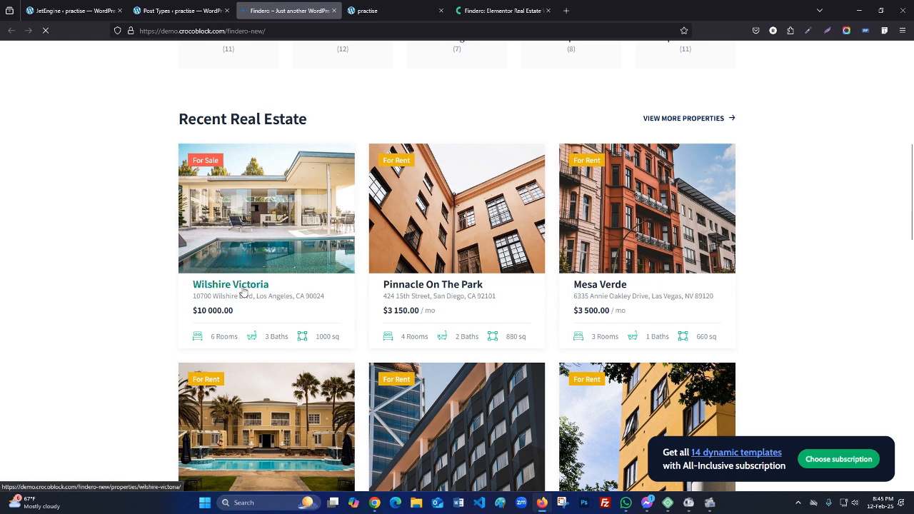
{"action": "left_click_drag", "start_coordinate": [269, 284], "coordinate": [192, 286]}
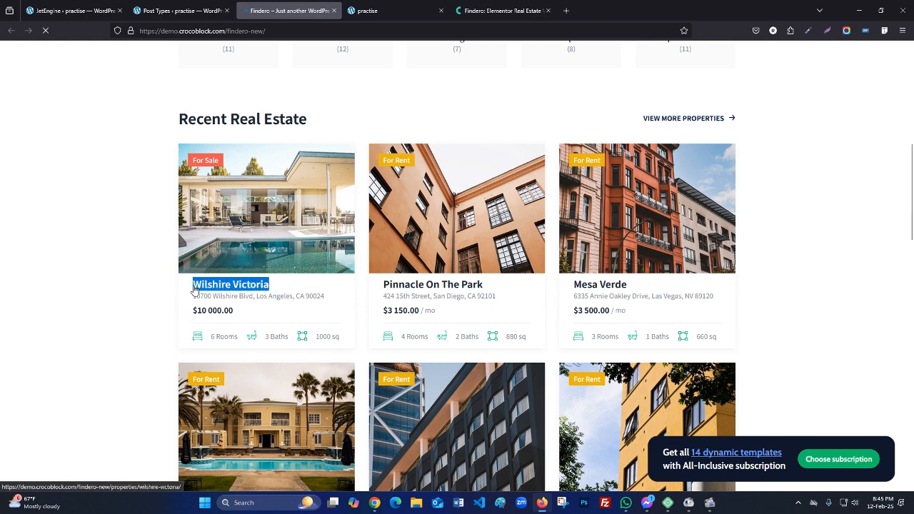
{"action": "left_click", "coordinate": [283, 296]}
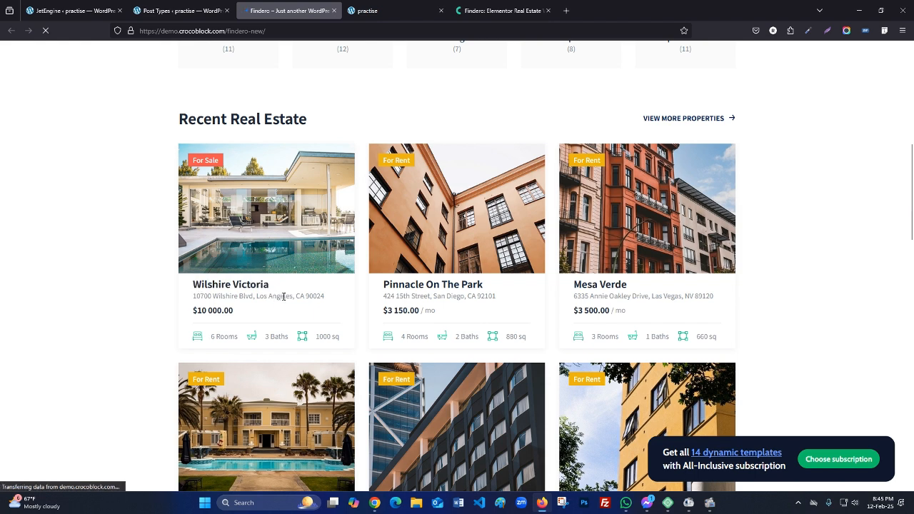
{"action": "left_click_drag", "start_coordinate": [322, 296], "coordinate": [196, 297]}
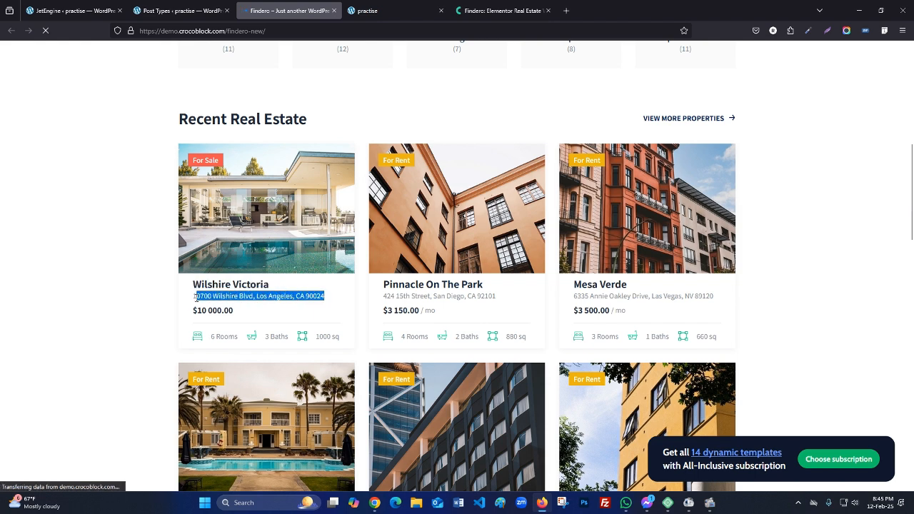
{"action": "left_click", "coordinate": [249, 309]}
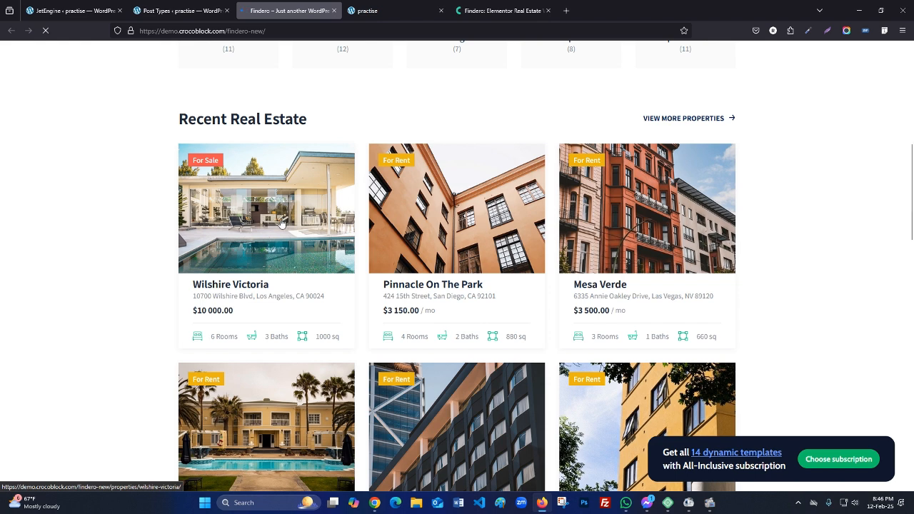
- Reload the WordPress admin page that shows the JetEngine dashboard and go to the WordPress dashboard home
{"action": "left_click", "coordinate": [194, 12]}
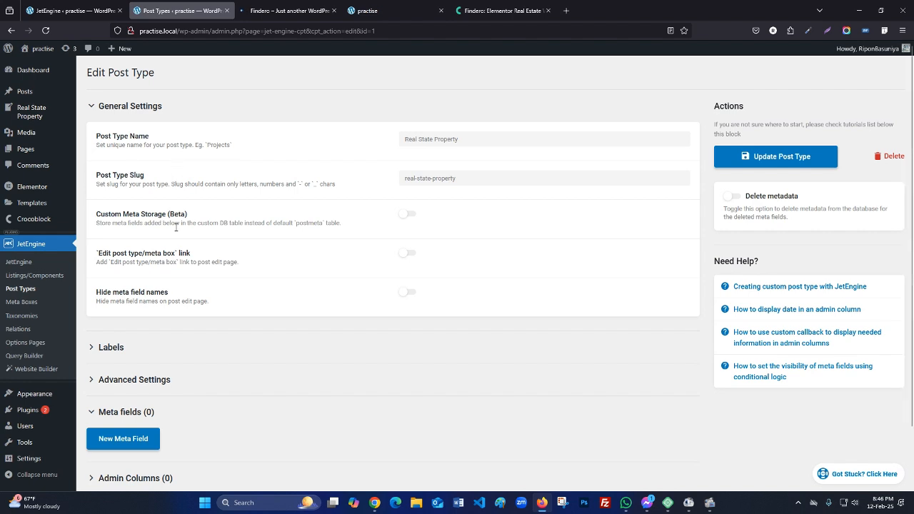
{"action": "scroll", "coordinate": [232, 282], "scroll_direction": "down", "scroll_amount": 1}
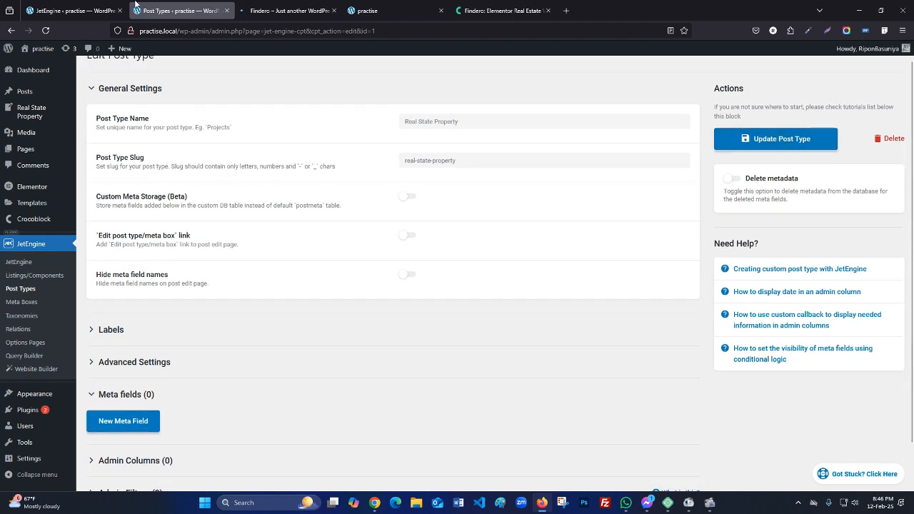
{"action": "left_click", "coordinate": [71, 11]}
{"action": "left_click", "coordinate": [44, 30]}
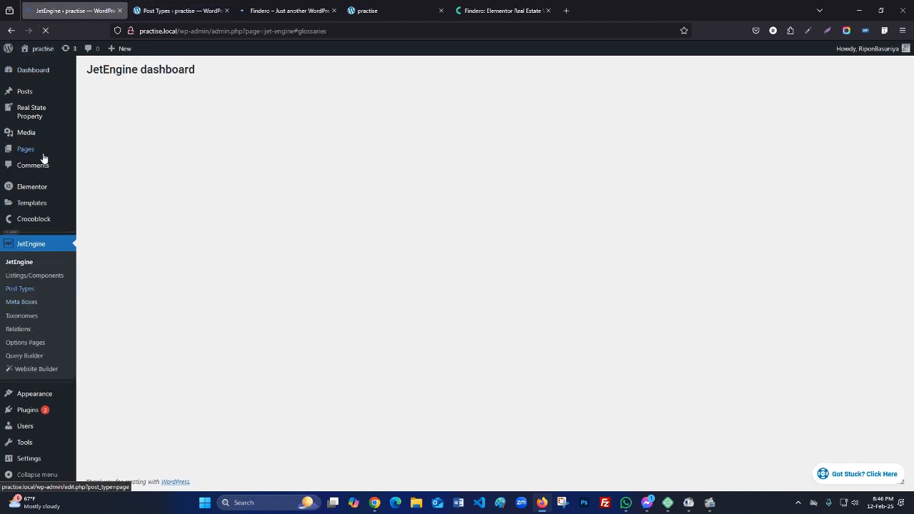
{"action": "mouse_move", "coordinate": [29, 120]}
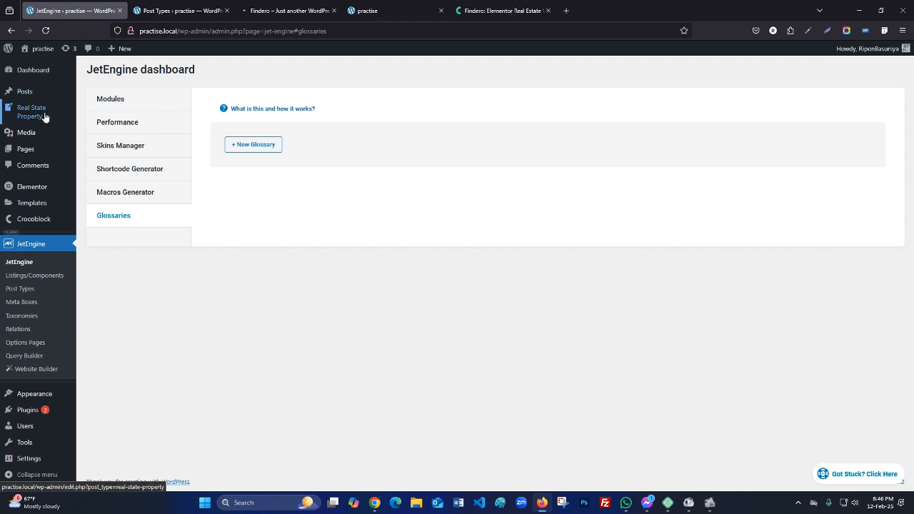
{"action": "mouse_move", "coordinate": [32, 70]}
{"action": "left_click", "coordinate": [101, 74]}
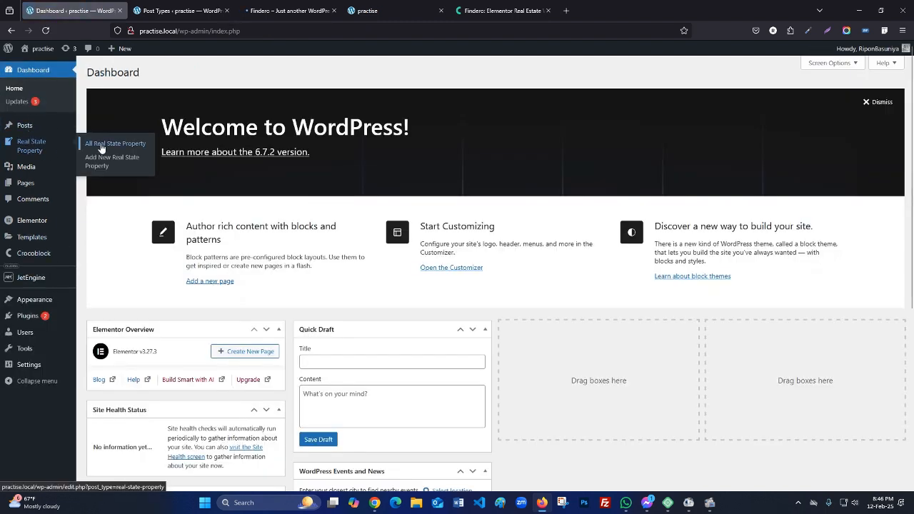
- Open the All Real State Property list and the Add New Real State Property form in new tabs and inspect the add form's content editor
{"action": "right_click", "coordinate": [98, 152]}
{"action": "left_click", "coordinate": [120, 151]}
{"action": "mouse_move", "coordinate": [31, 143]}
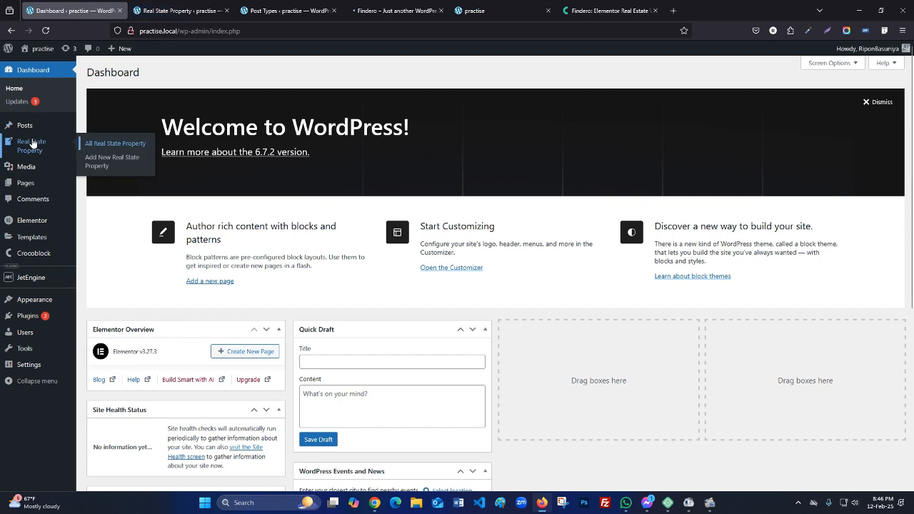
{"action": "right_click", "coordinate": [101, 161]}
{"action": "left_click", "coordinate": [136, 170]}
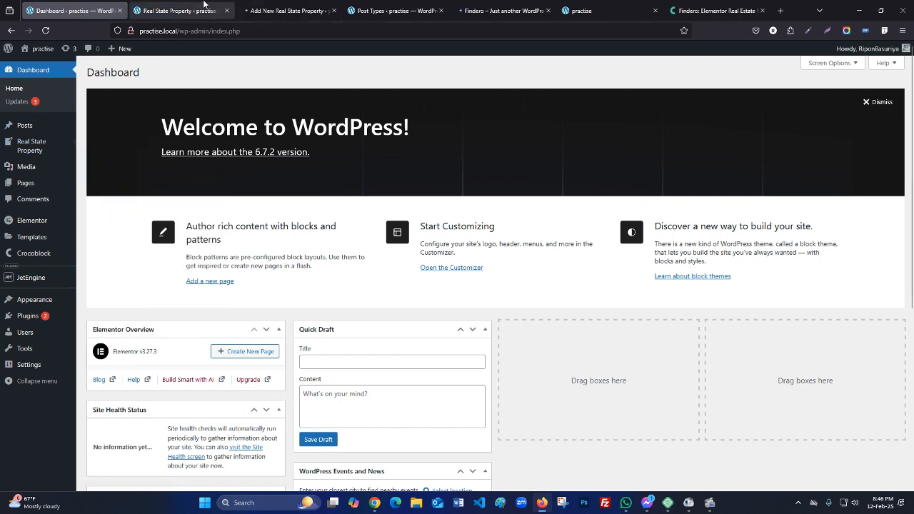
{"action": "left_click", "coordinate": [179, 10]}
{"action": "left_click", "coordinate": [289, 11]}
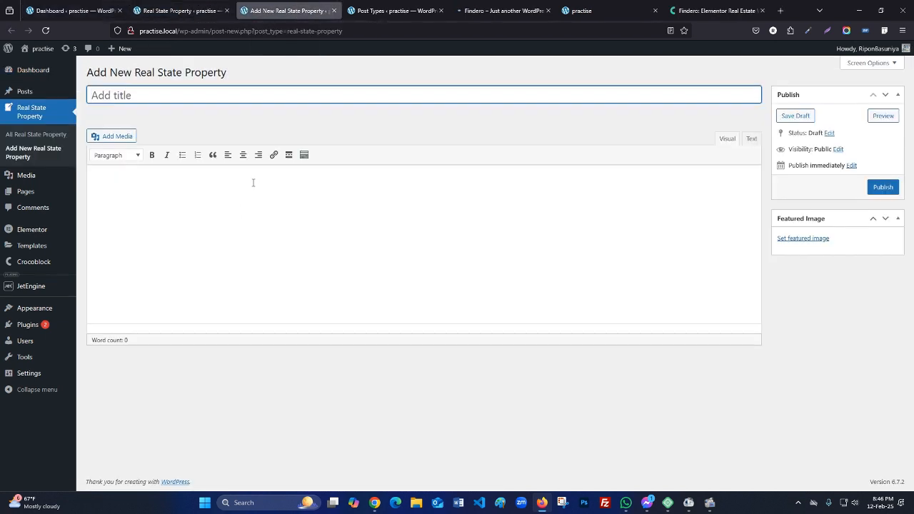
{"action": "left_click", "coordinate": [188, 212]}
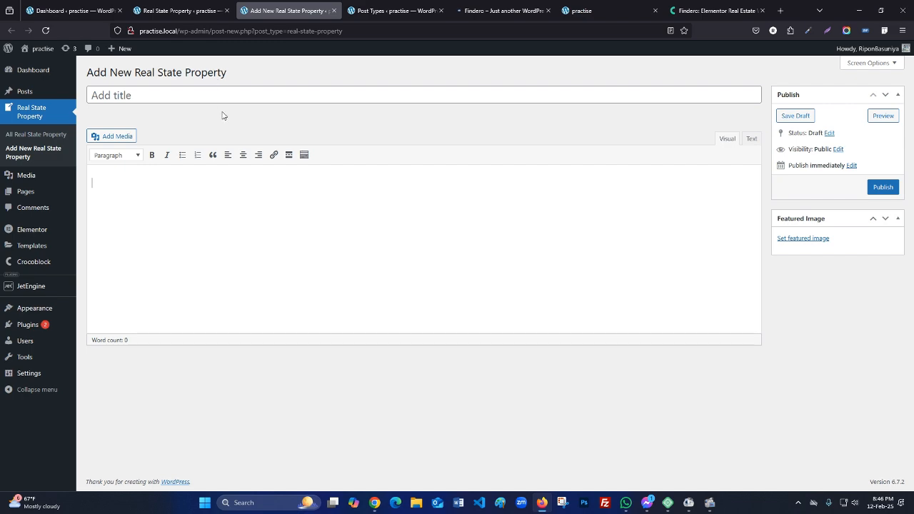
- Review the demo's property cards again and add a new meta field to the Real State Property post type
{"action": "left_click", "coordinate": [503, 13]}
{"action": "scroll", "coordinate": [368, 214], "scroll_direction": "down", "scroll_amount": 1}
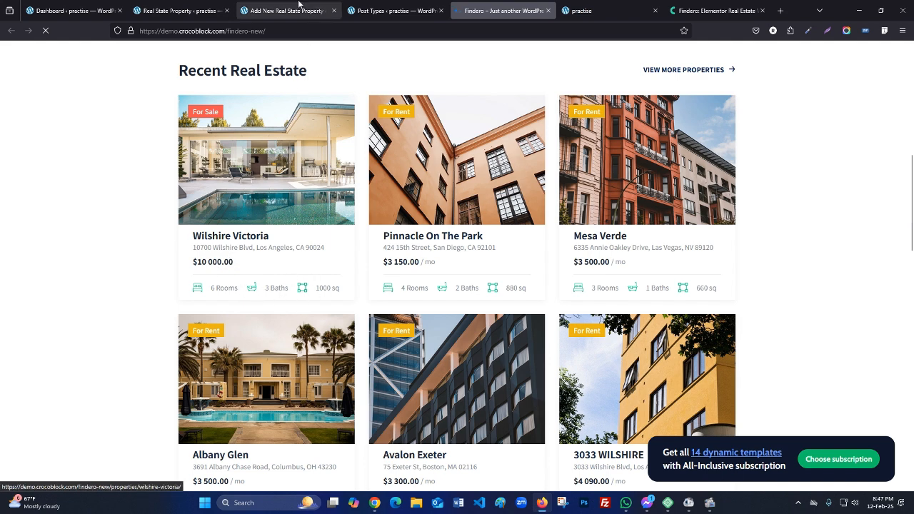
{"action": "left_click", "coordinate": [297, 10]}
{"action": "left_click", "coordinate": [361, 11]}
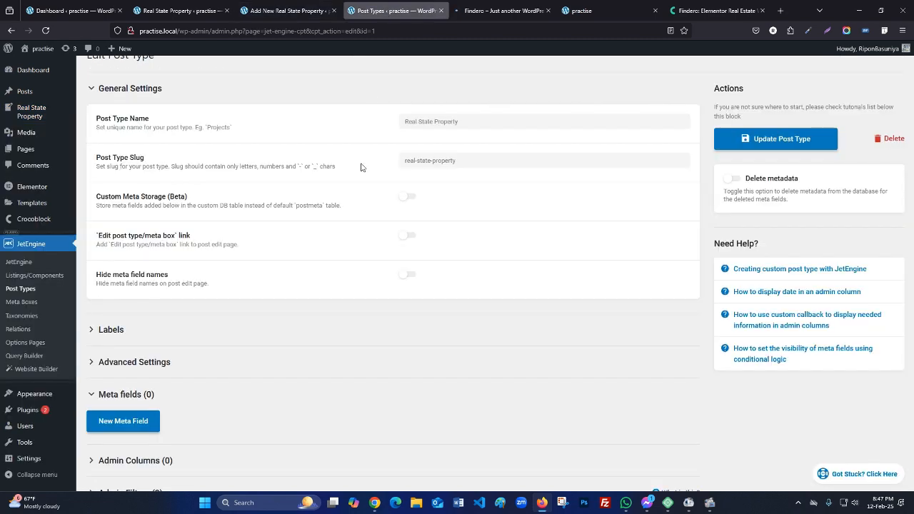
{"action": "left_click", "coordinate": [125, 421]}
{"action": "scroll", "coordinate": [306, 347], "scroll_direction": "down", "scroll_amount": 5}
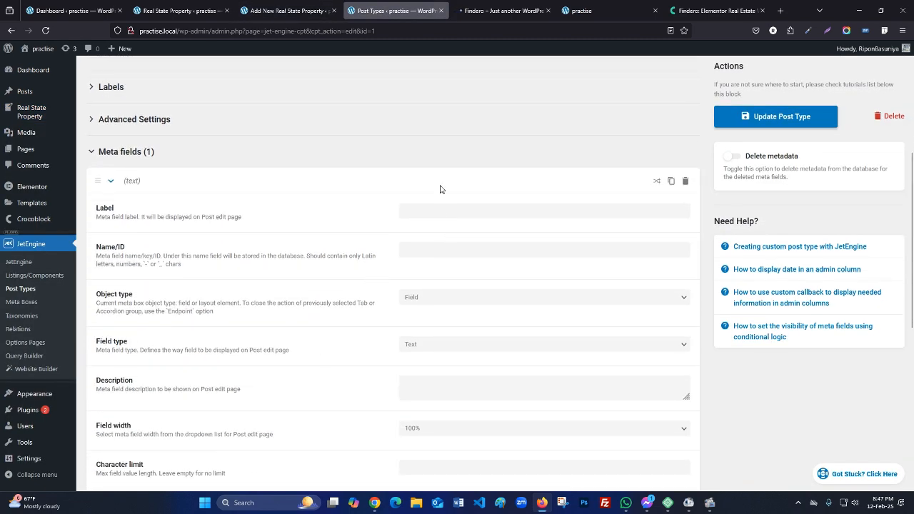
- Label the new text meta field "Property Locations" and generate its name/ID as property_locations
{"action": "left_click", "coordinate": [502, 10]}
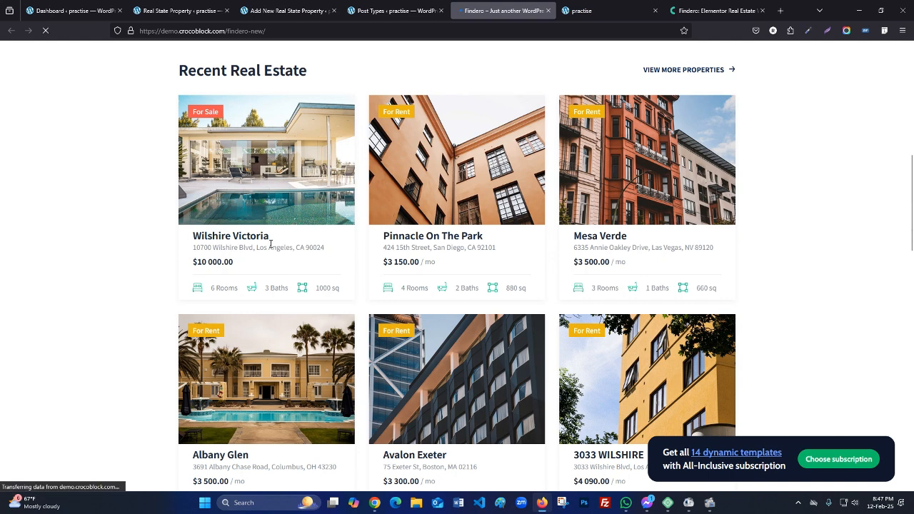
{"action": "left_click", "coordinate": [393, 11]}
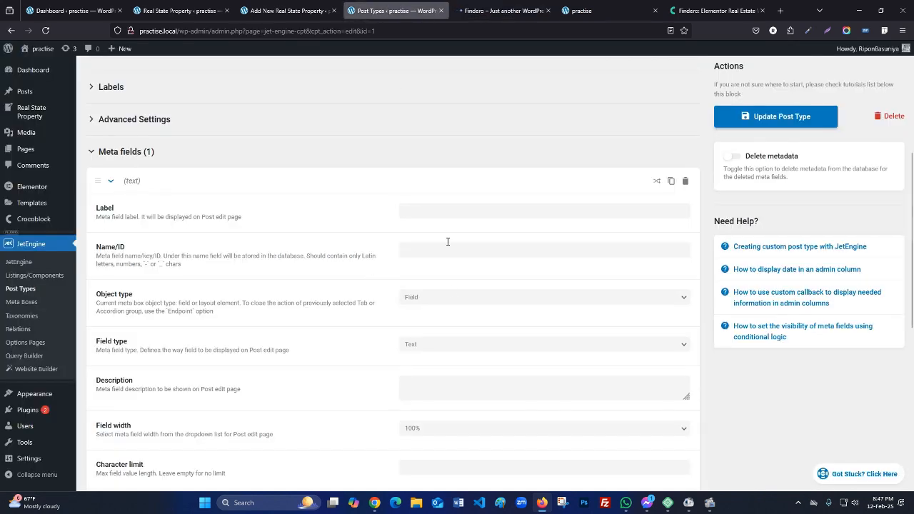
{"action": "left_click", "coordinate": [437, 214]}
{"action": "type", "text": "Prope"}
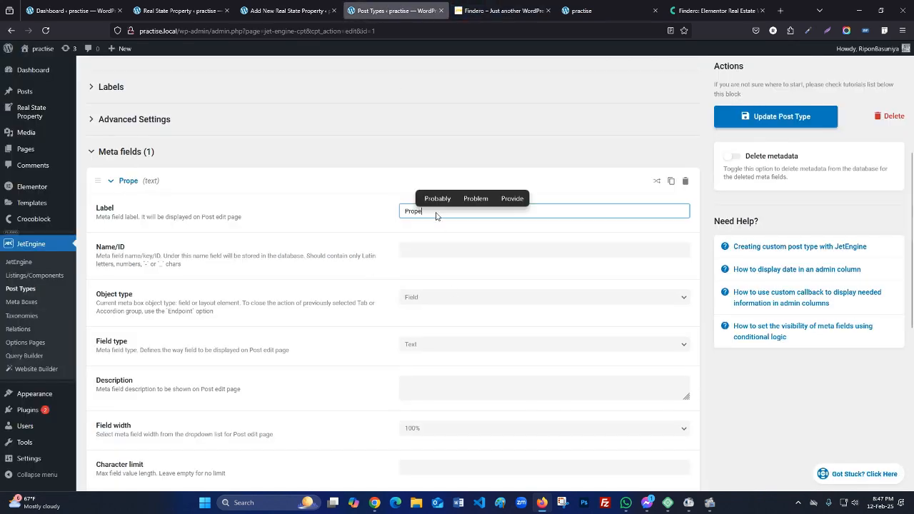
{"action": "type", "text": "rty Loca"}
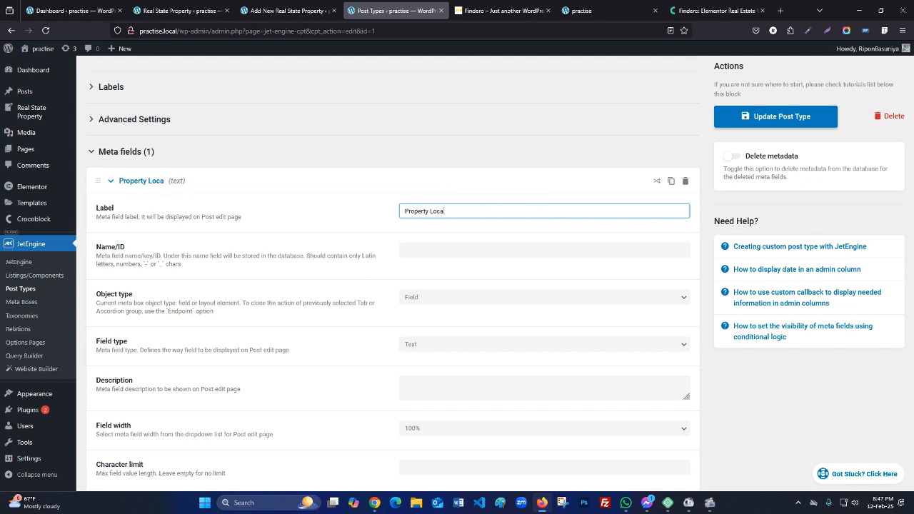
{"action": "type", "text": "tions"}
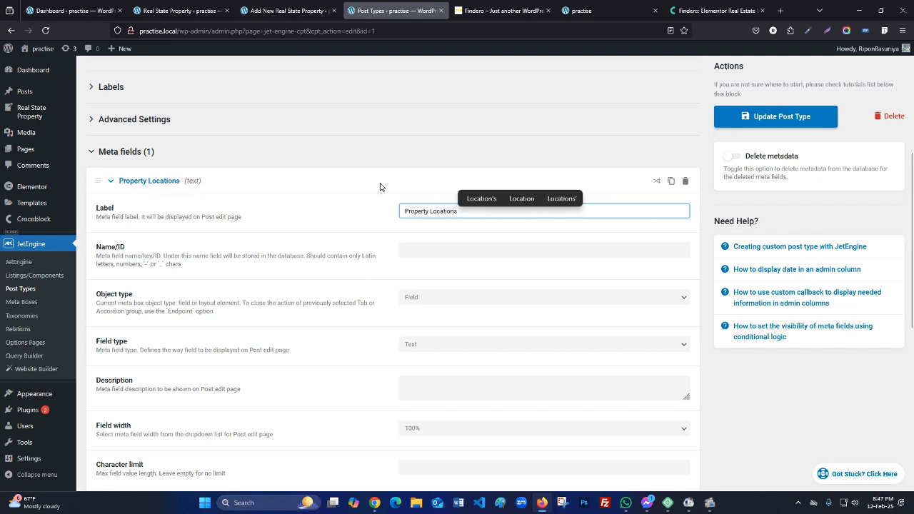
{"action": "left_click", "coordinate": [414, 251]}
{"action": "scroll", "coordinate": [418, 286], "scroll_direction": "down", "scroll_amount": 2}
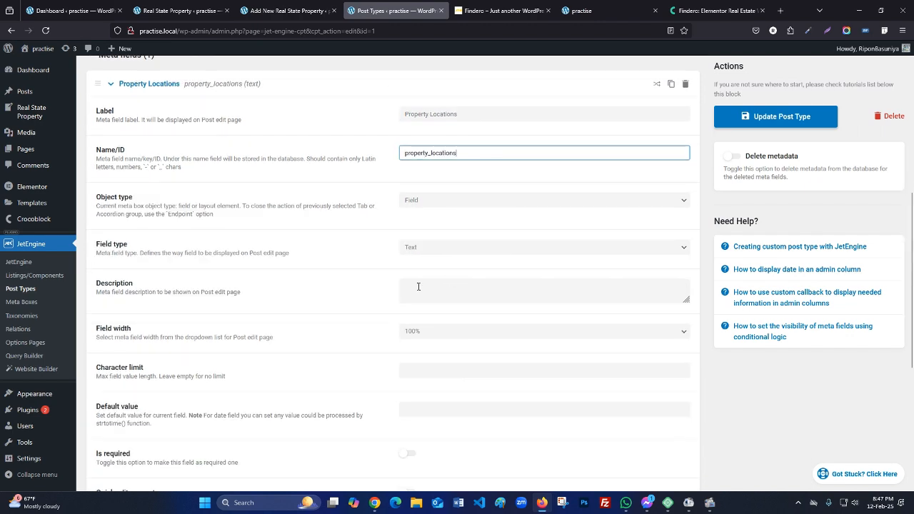
- Check the demo's property cards, set the Property Locations meta field's width to 50% and collapse the field
{"action": "left_click", "coordinate": [500, 10]}
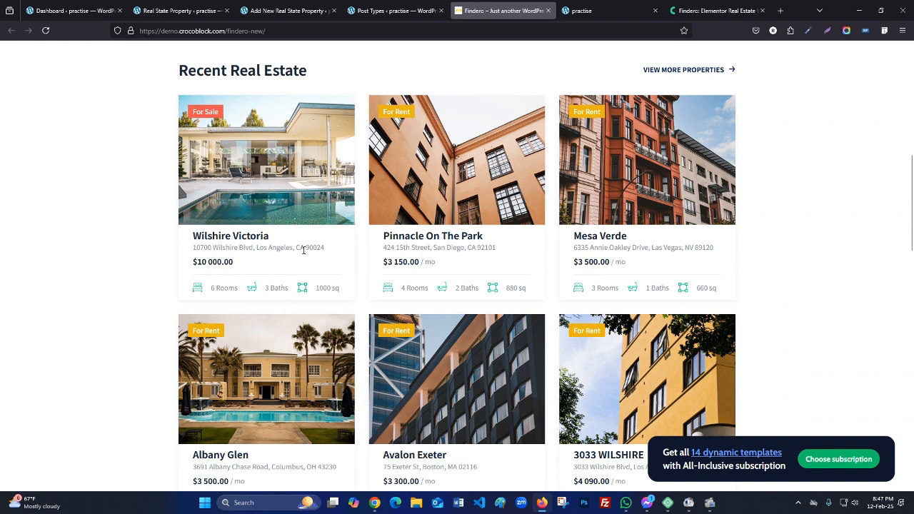
{"action": "left_click", "coordinate": [394, 11]}
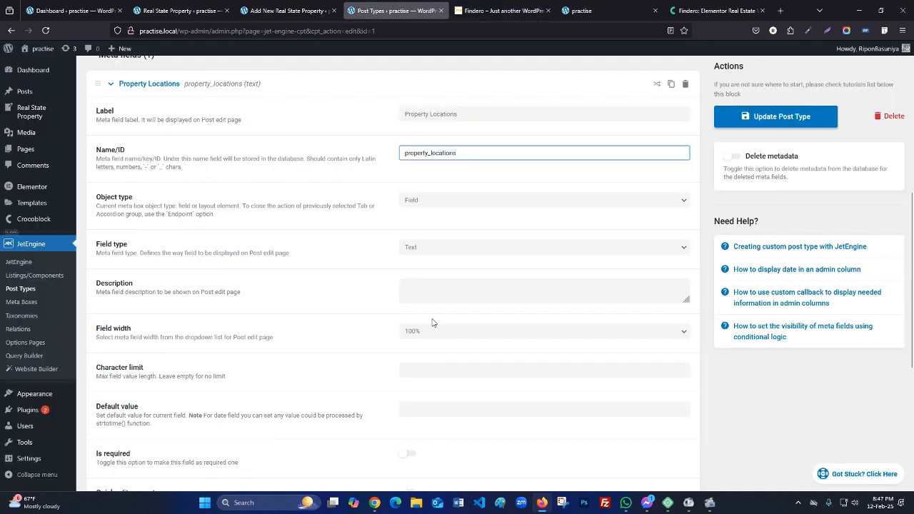
{"action": "left_click", "coordinate": [432, 333]}
{"action": "left_click", "coordinate": [426, 376]}
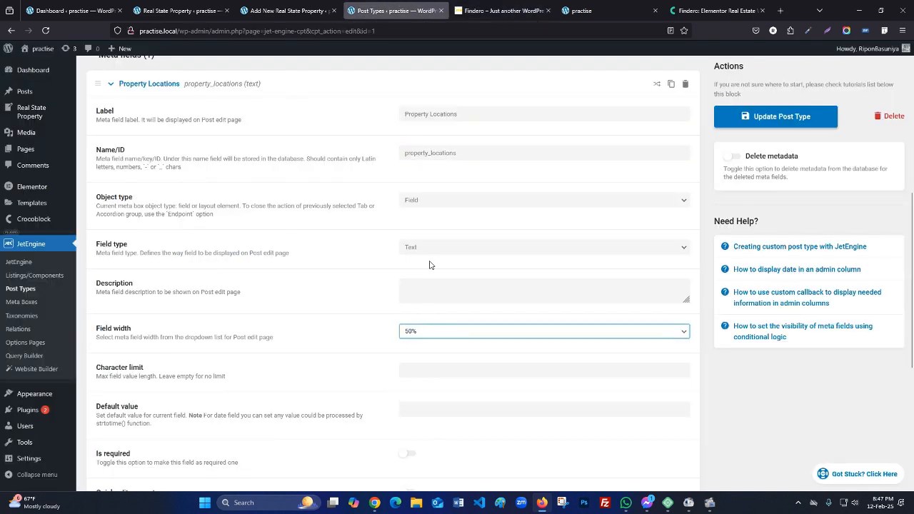
{"action": "scroll", "coordinate": [255, 342], "scroll_direction": "down", "scroll_amount": 1}
{"action": "scroll", "coordinate": [349, 242], "scroll_direction": "up", "scroll_amount": 1}
{"action": "scroll", "coordinate": [271, 249], "scroll_direction": "down", "scroll_amount": 1}
{"action": "left_click", "coordinate": [414, 361]}
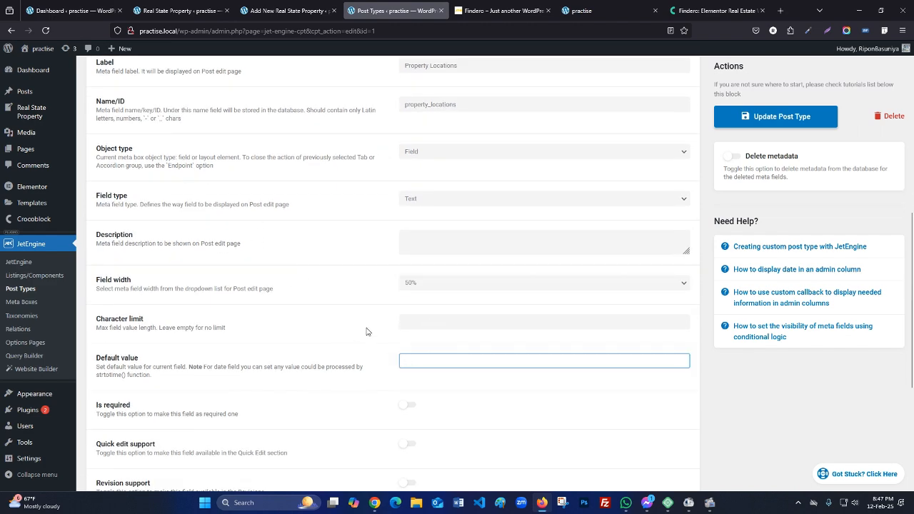
{"action": "scroll", "coordinate": [194, 214], "scroll_direction": "up", "scroll_amount": 5}
{"action": "left_click", "coordinate": [105, 230]}
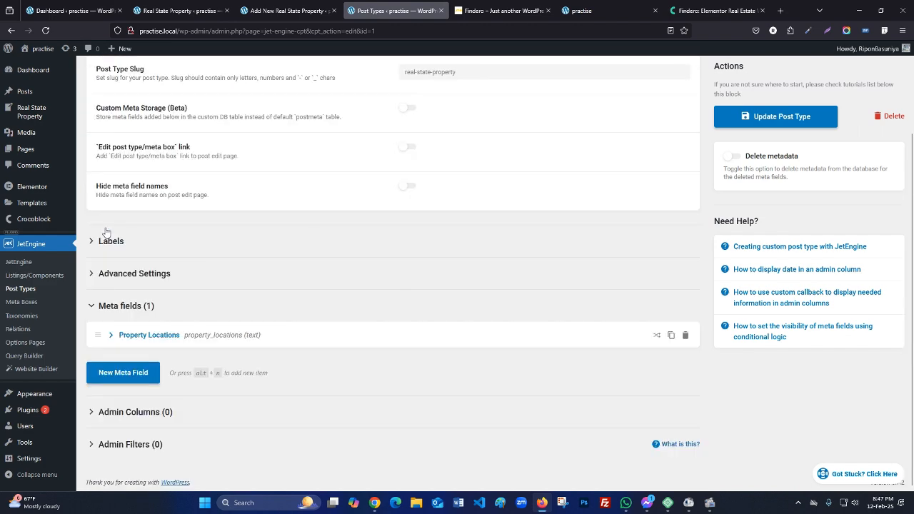
- Check the price on the demo's property cards and add a meta field labelled "Property Price" with the name/ID property_price
{"action": "left_click", "coordinate": [471, 12]}
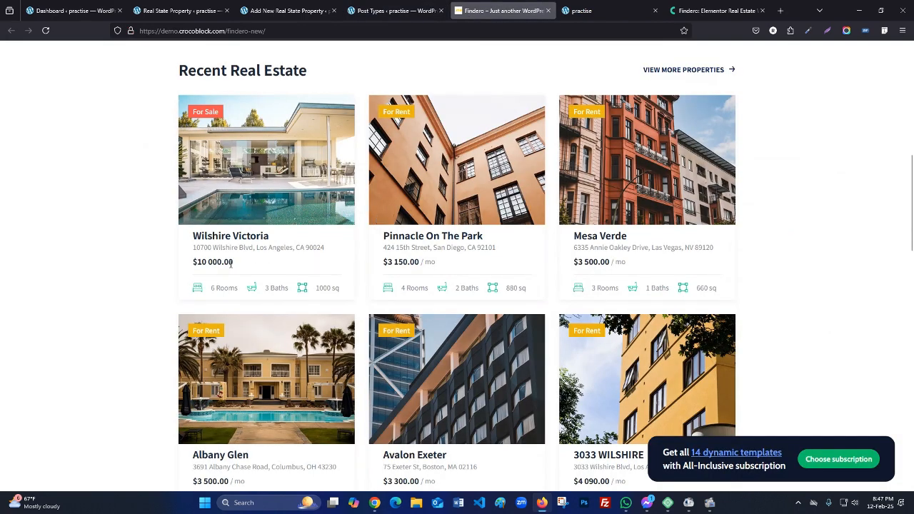
{"action": "left_click", "coordinate": [392, 11]}
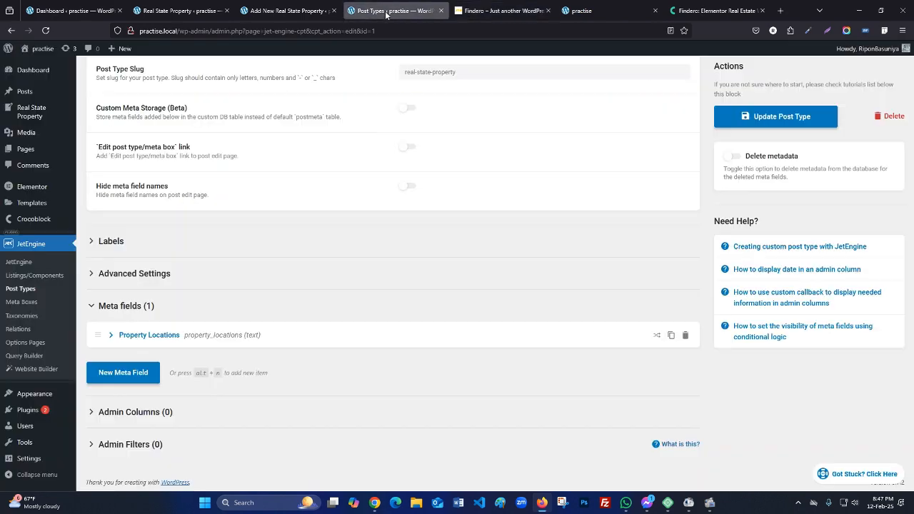
{"action": "left_click", "coordinate": [143, 374]}
{"action": "scroll", "coordinate": [263, 318], "scroll_direction": "down", "scroll_amount": 3}
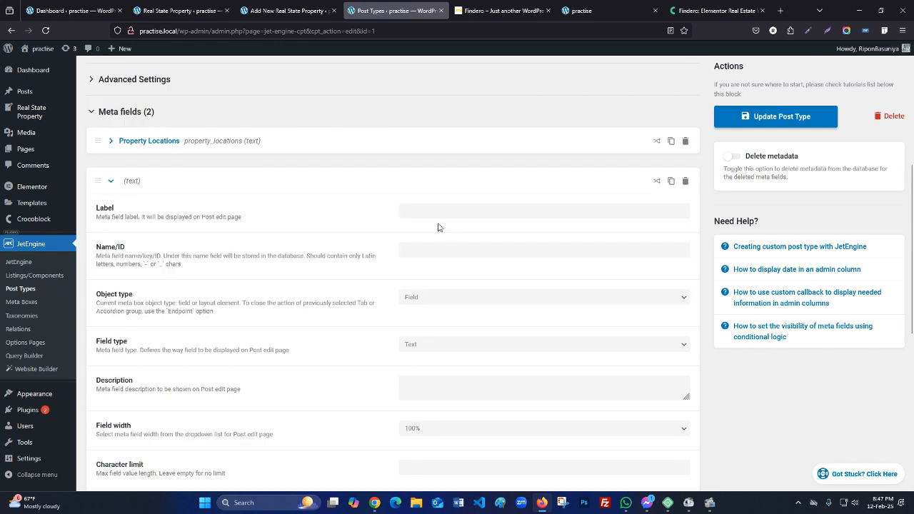
{"action": "left_click", "coordinate": [436, 211]}
{"action": "type", "text": "Prope"}
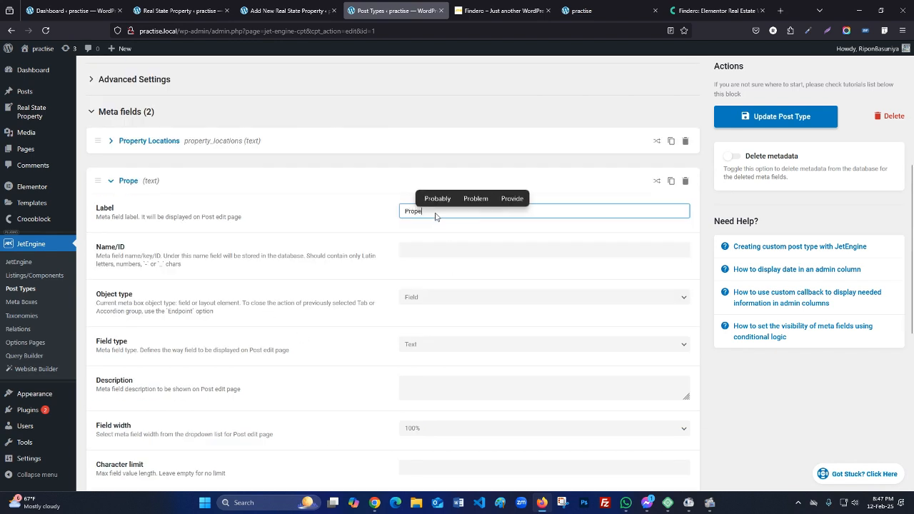
{"action": "type", "text": "rty Price"}
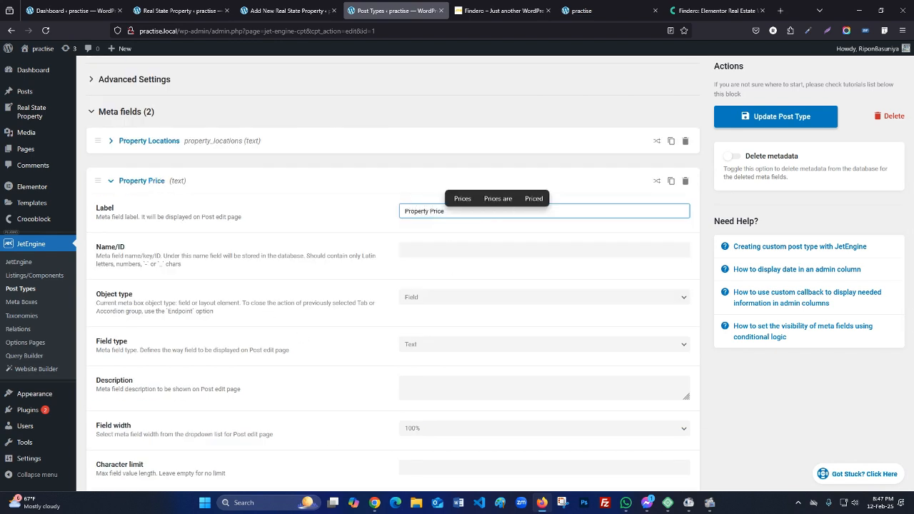
- Set the Property Price field's type to Number and its width to 50%, and collapse the field
{"action": "scroll", "coordinate": [409, 252], "scroll_direction": "down", "scroll_amount": 1}
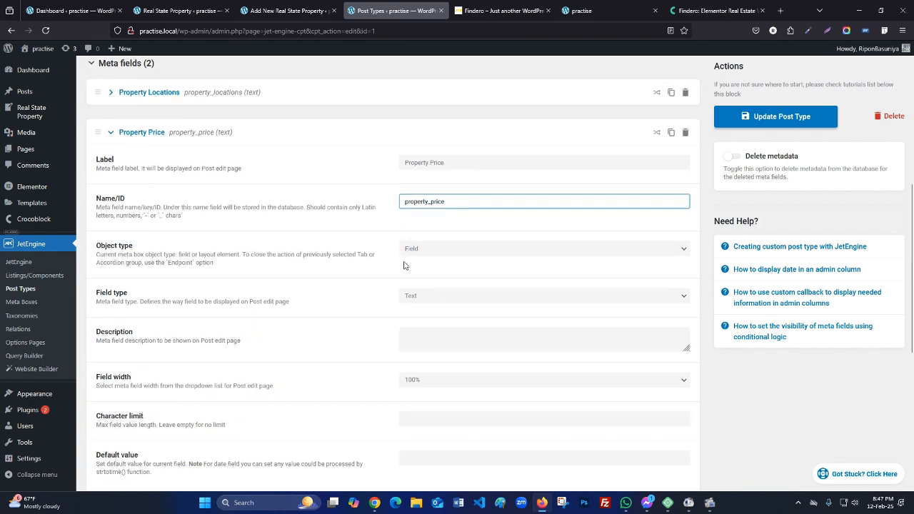
{"action": "left_click", "coordinate": [413, 299]}
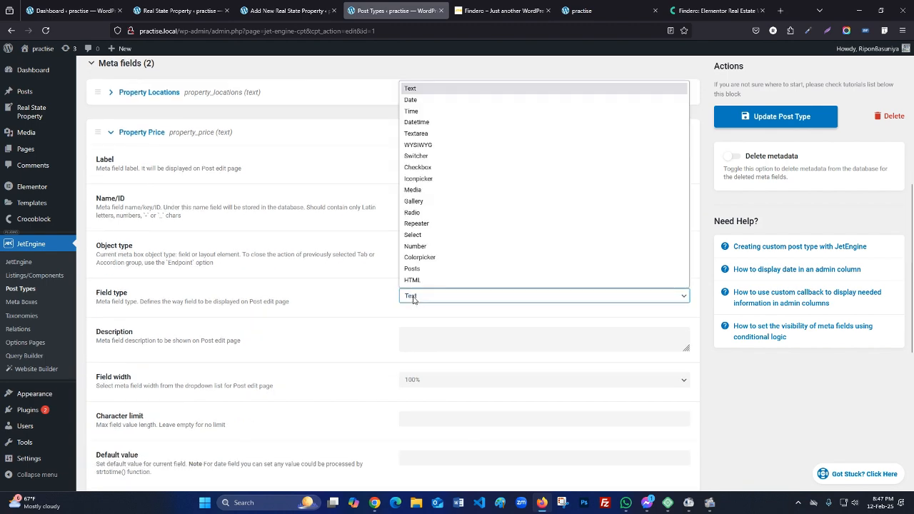
{"action": "left_click", "coordinate": [416, 246]}
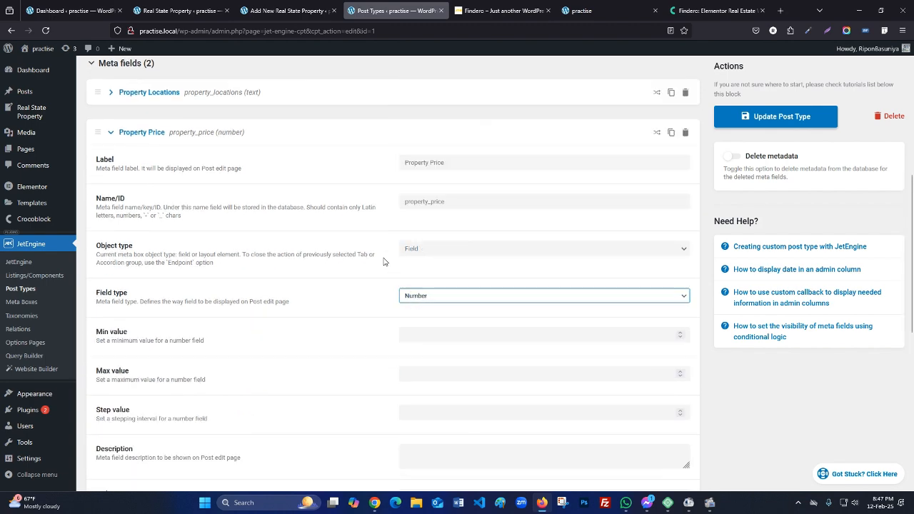
{"action": "scroll", "coordinate": [385, 260], "scroll_direction": "down", "scroll_amount": 2}
{"action": "left_click", "coordinate": [417, 410]}
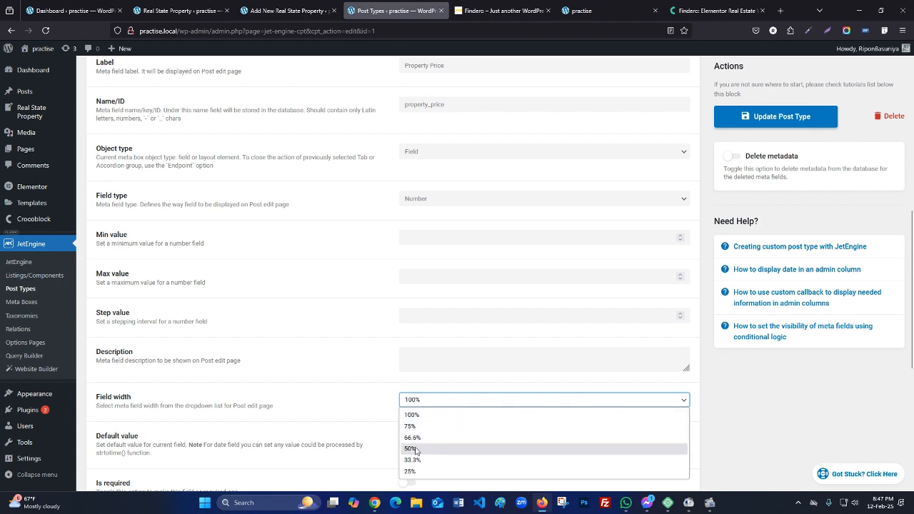
{"action": "left_click", "coordinate": [414, 447]}
{"action": "scroll", "coordinate": [312, 243], "scroll_direction": "up", "scroll_amount": 2}
{"action": "left_click", "coordinate": [100, 137]}
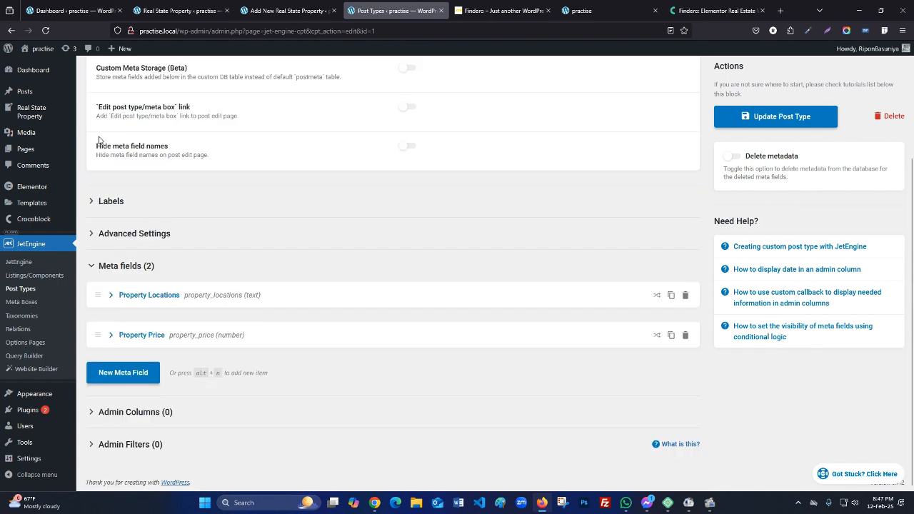
- Copy the words "Rooms" and "Baths" from the Wilshire Victoria property card on the Findero demo
{"action": "left_click", "coordinate": [500, 10]}
{"action": "scroll", "coordinate": [261, 212], "scroll_direction": "down", "scroll_amount": 2}
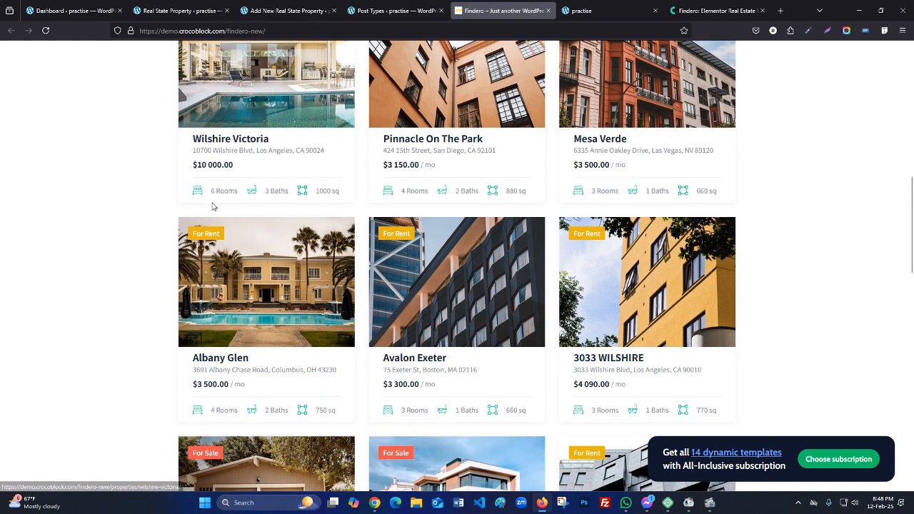
{"action": "left_click_drag", "start_coordinate": [215, 191], "coordinate": [289, 192]}
{"action": "key", "text": "super+c"}
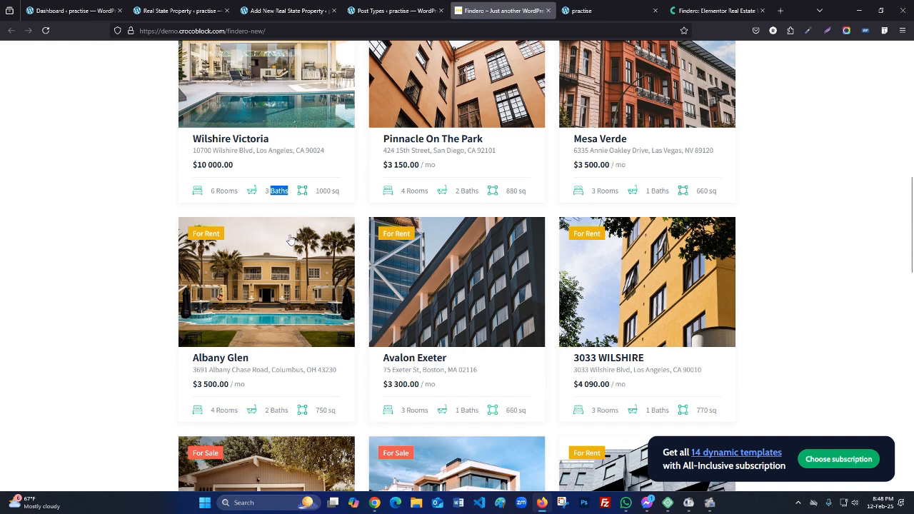
- Add a meta field, label it with the copied text "Rooms" and generate its name/ID as rooms
{"action": "left_click", "coordinate": [381, 11]}
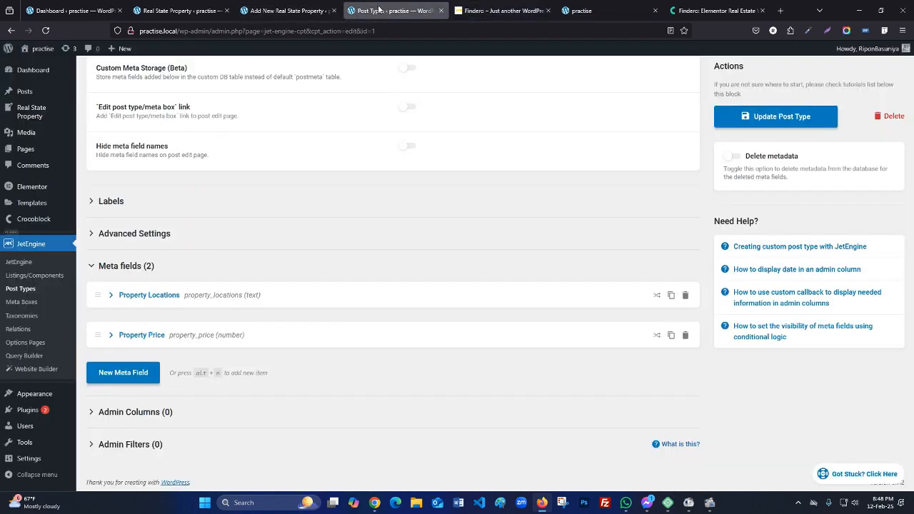
{"action": "left_click", "coordinate": [138, 372]}
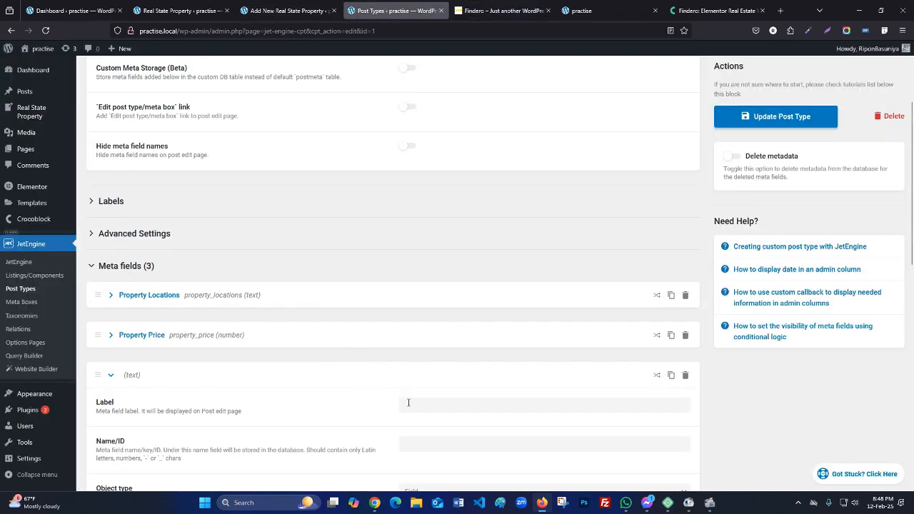
{"action": "scroll", "coordinate": [430, 355], "scroll_direction": "down", "scroll_amount": 1}
{"action": "left_click", "coordinate": [429, 356]}
{"action": "key", "text": "super+v"}
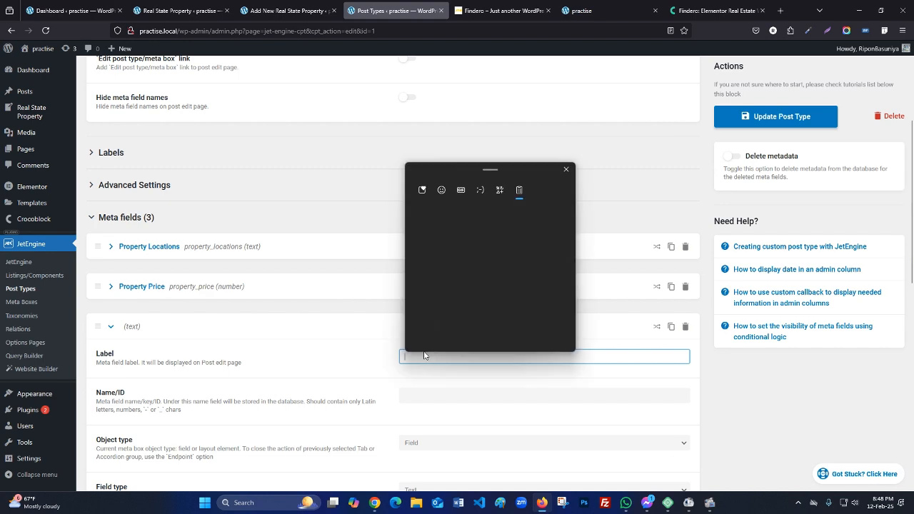
{"action": "left_click", "coordinate": [444, 282]}
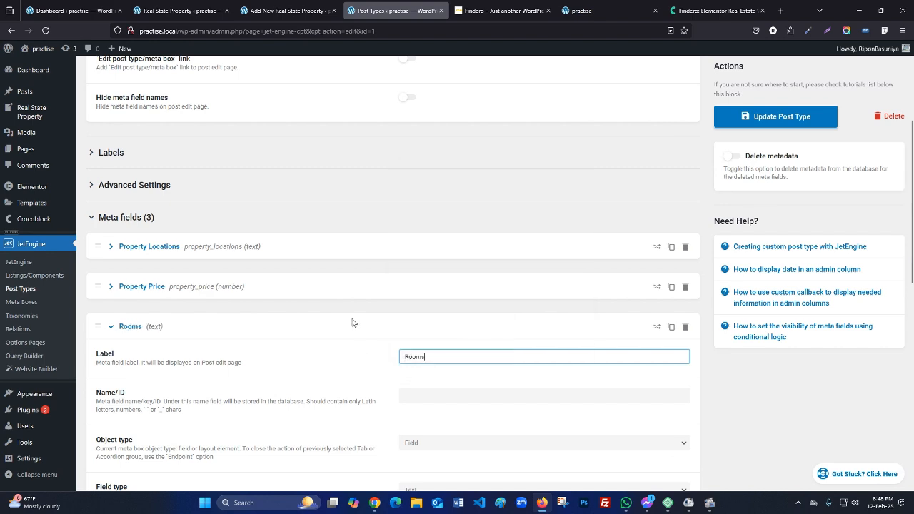
{"action": "scroll", "coordinate": [393, 247], "scroll_direction": "down", "scroll_amount": 3}
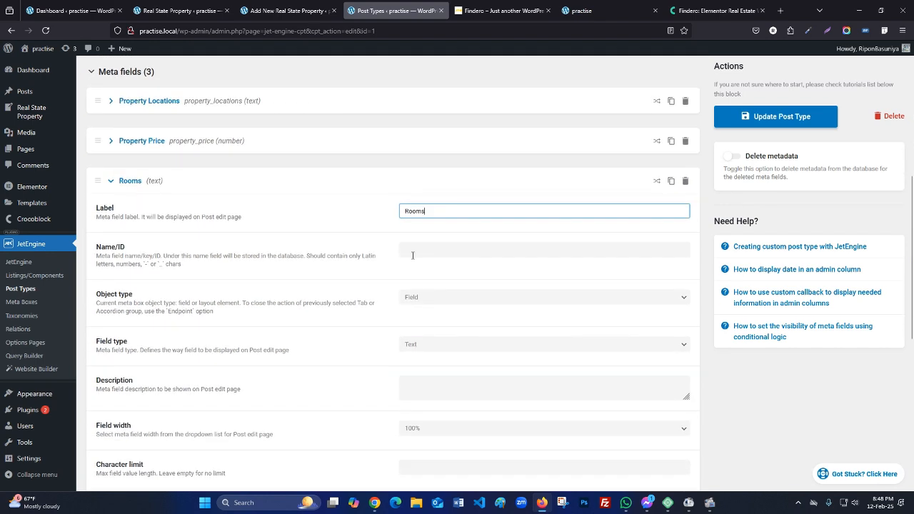
{"action": "left_click", "coordinate": [412, 256]}
- Set the Rooms field's type to Number and its width to 50%, and collapse the field
{"action": "scroll", "coordinate": [409, 314], "scroll_direction": "down", "scroll_amount": 1}
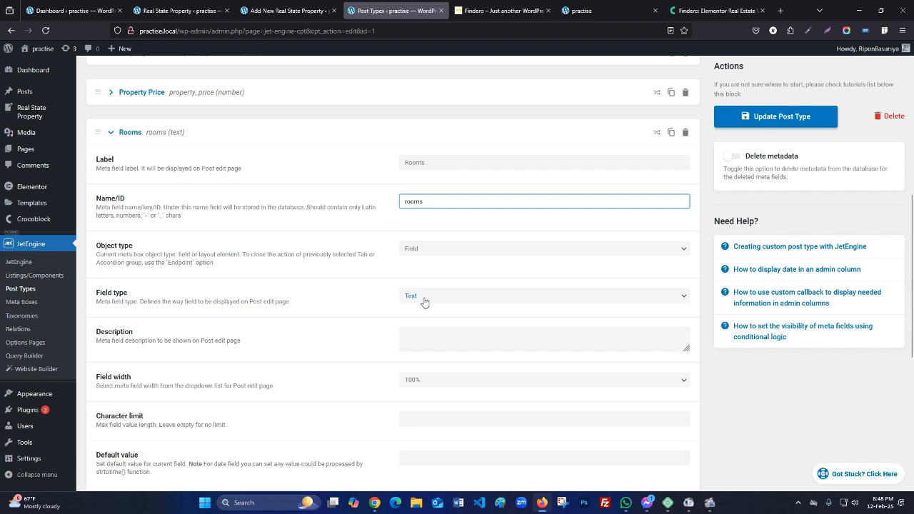
{"action": "left_click", "coordinate": [423, 300]}
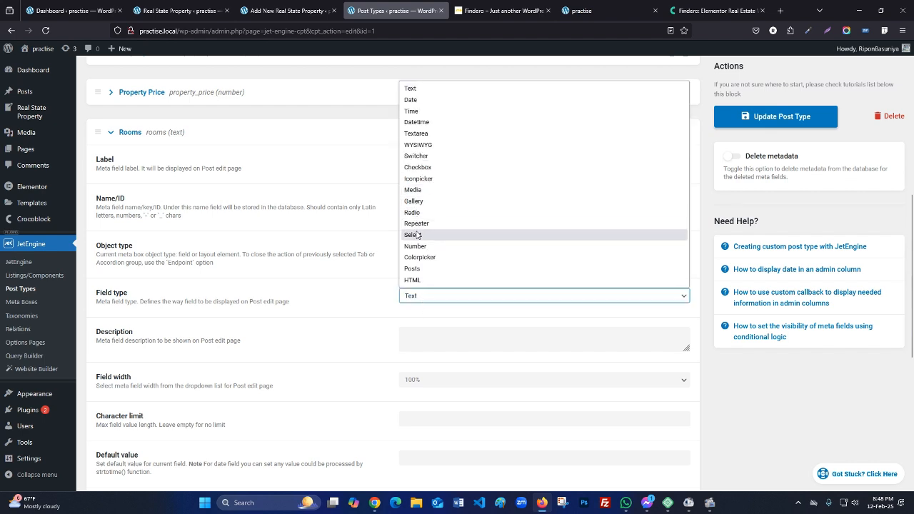
{"action": "left_click", "coordinate": [415, 246]}
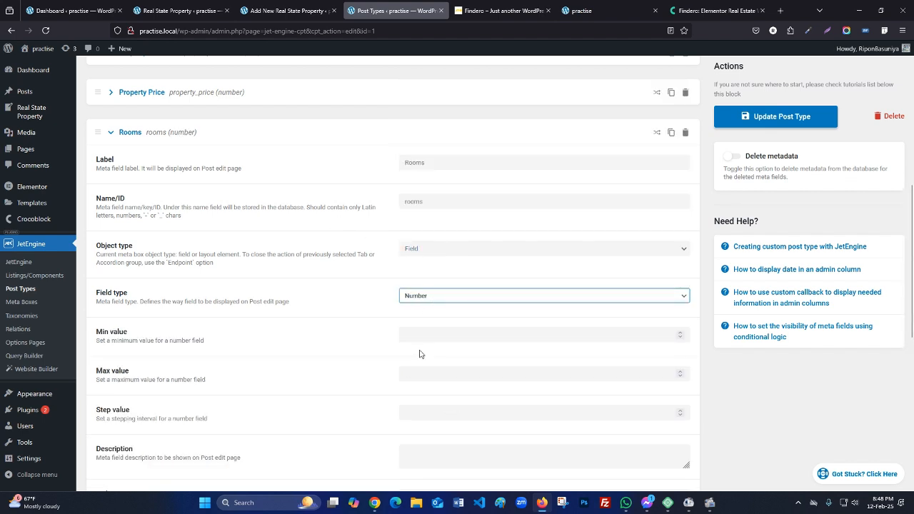
{"action": "scroll", "coordinate": [419, 354], "scroll_direction": "down", "scroll_amount": 2}
{"action": "left_click", "coordinate": [419, 399]}
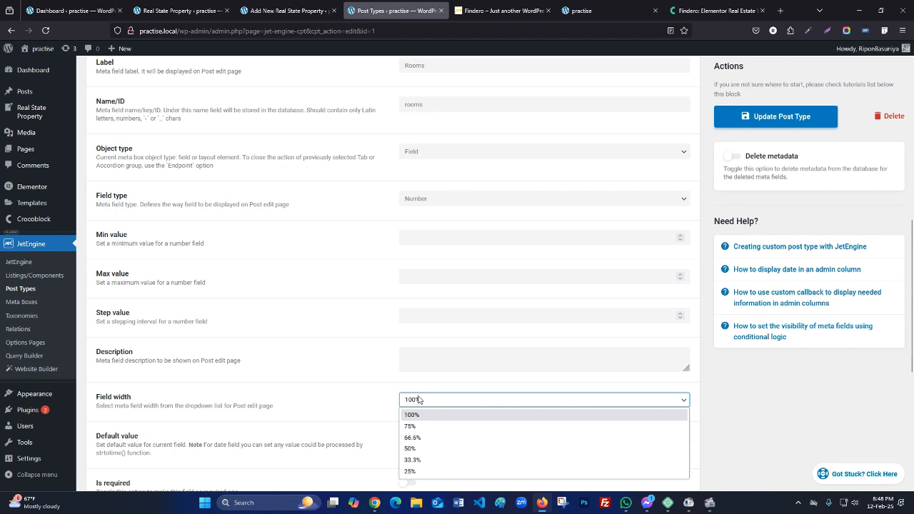
{"action": "left_click", "coordinate": [421, 448]}
{"action": "scroll", "coordinate": [232, 250], "scroll_direction": "up", "scroll_amount": 1}
{"action": "left_click", "coordinate": [116, 87]}
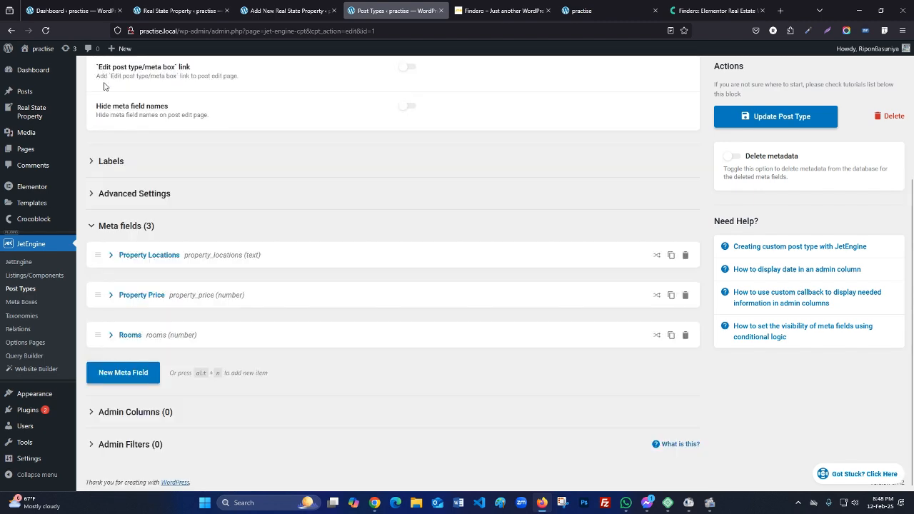
- Add another meta field, label it with the copied text "Baths" and generate its name/ID as baths
{"action": "left_click", "coordinate": [137, 372]}
{"action": "scroll", "coordinate": [180, 358], "scroll_direction": "down", "scroll_amount": 3}
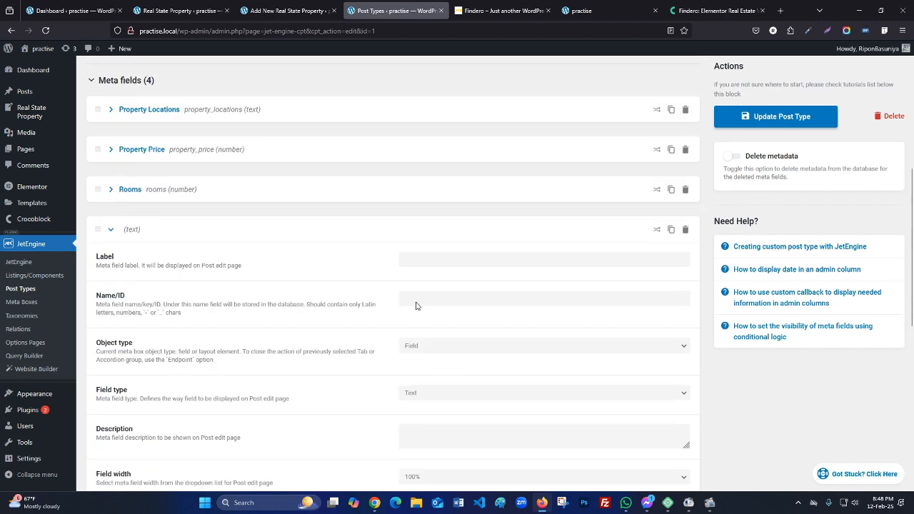
{"action": "left_click", "coordinate": [414, 260]}
{"action": "key", "text": "super+v"}
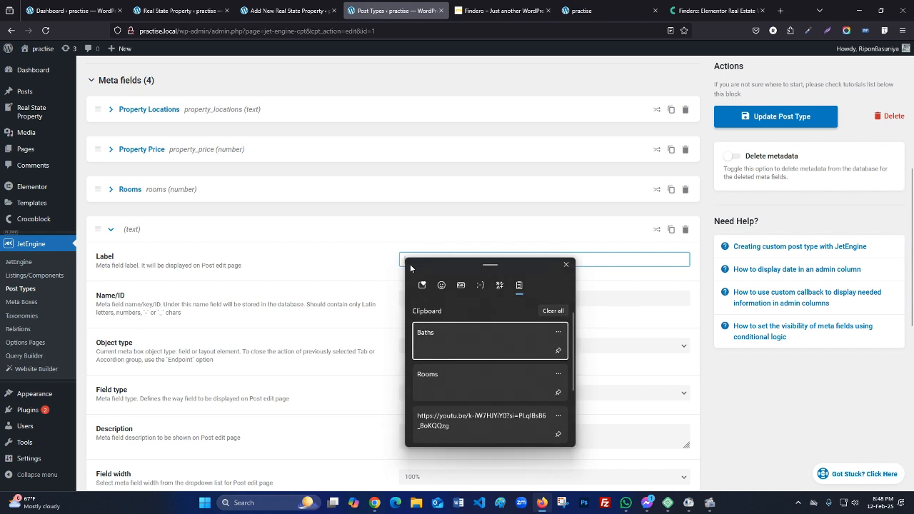
{"action": "left_click", "coordinate": [446, 342]}
{"action": "scroll", "coordinate": [333, 267], "scroll_direction": "down", "scroll_amount": 2}
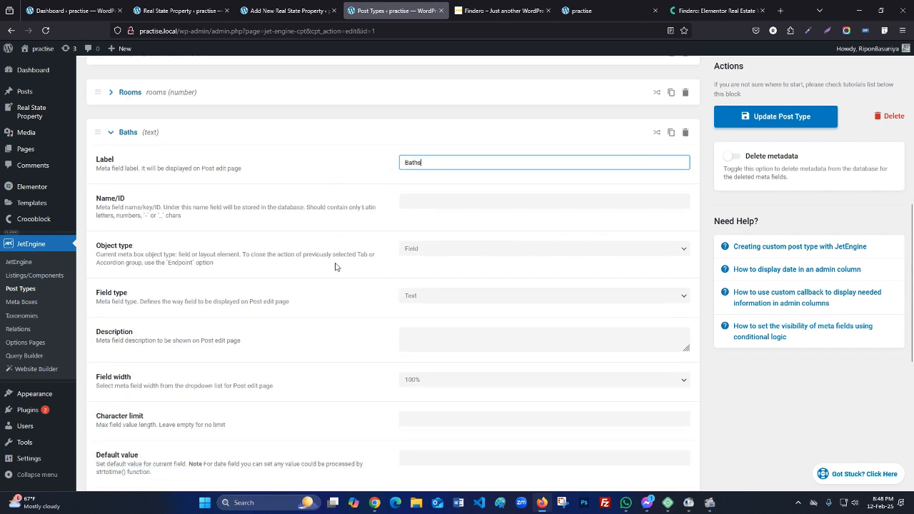
{"action": "left_click", "coordinate": [397, 183]}
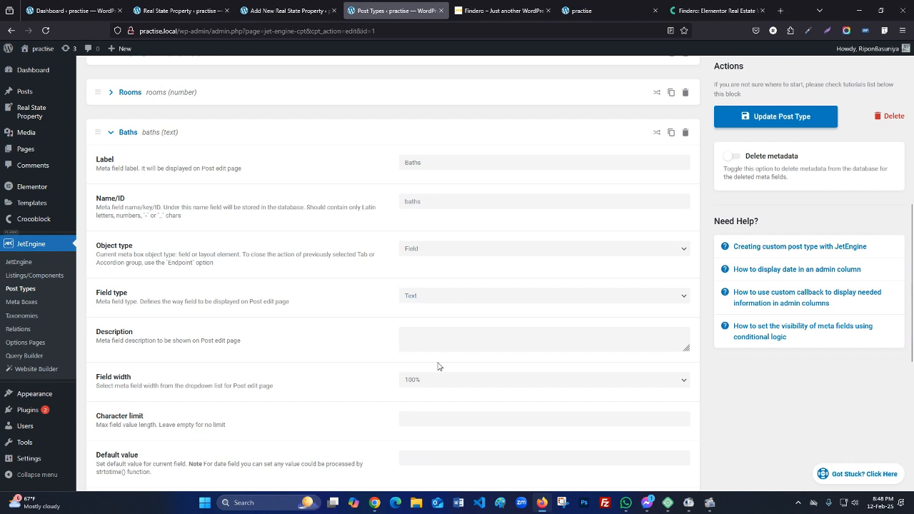
- Set the Baths field's width to 50% and its type to Number, and collapse the field
{"action": "scroll", "coordinate": [436, 367], "scroll_direction": "down", "scroll_amount": 2}
{"action": "left_click", "coordinate": [422, 284]}
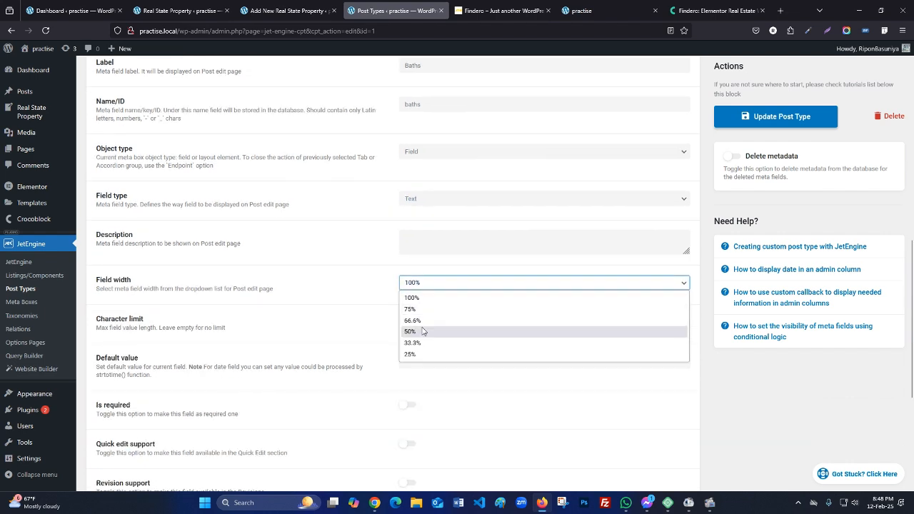
{"action": "left_click", "coordinate": [423, 331]}
{"action": "scroll", "coordinate": [425, 300], "scroll_direction": "up", "scroll_amount": 2}
{"action": "left_click", "coordinate": [427, 205]}
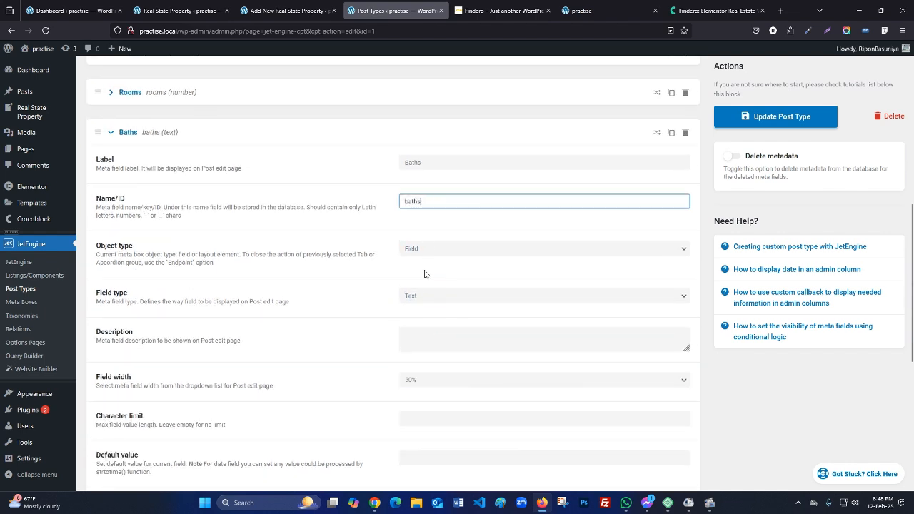
{"action": "left_click", "coordinate": [425, 300]}
{"action": "left_click", "coordinate": [403, 247]}
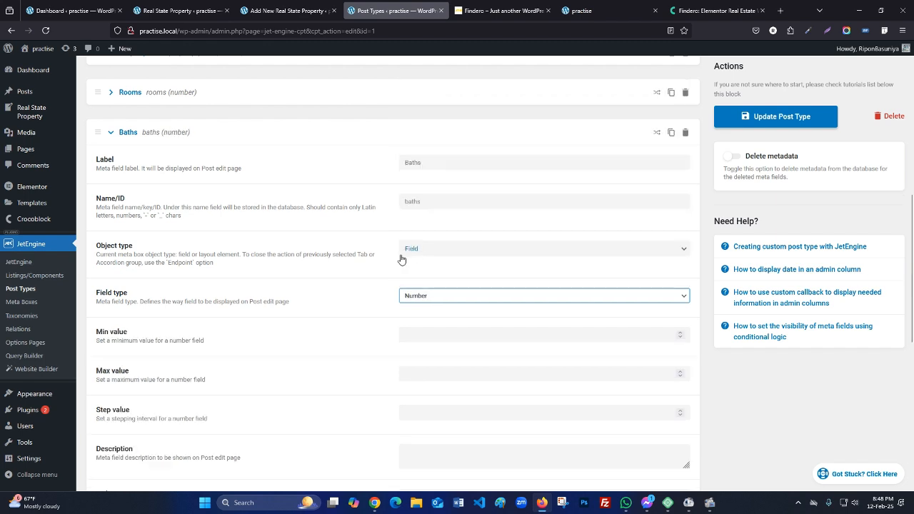
{"action": "left_click", "coordinate": [106, 134]}
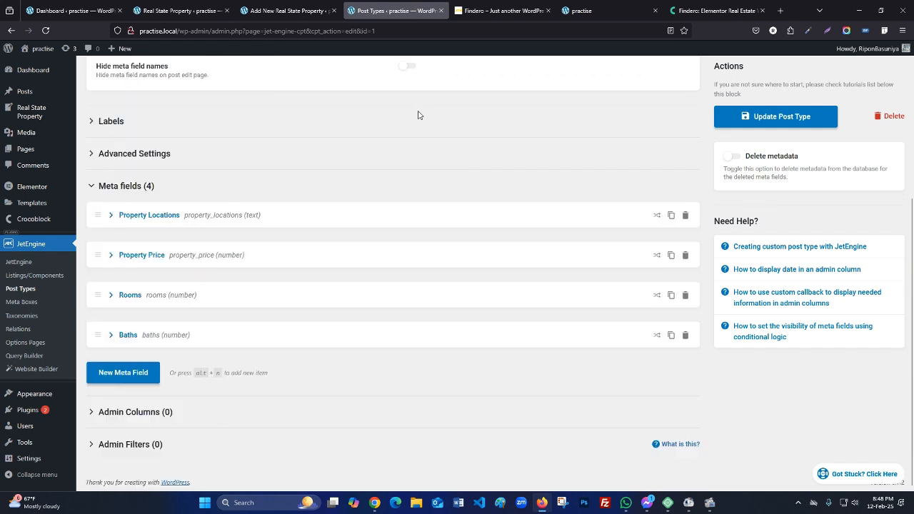
- Add a meta field below Baths, label it "Area" and generate its name/ID from the label
{"action": "left_click", "coordinate": [123, 372]}
{"action": "scroll", "coordinate": [307, 355], "scroll_direction": "down", "scroll_amount": 1}
{"action": "left_click", "coordinate": [448, 357]}
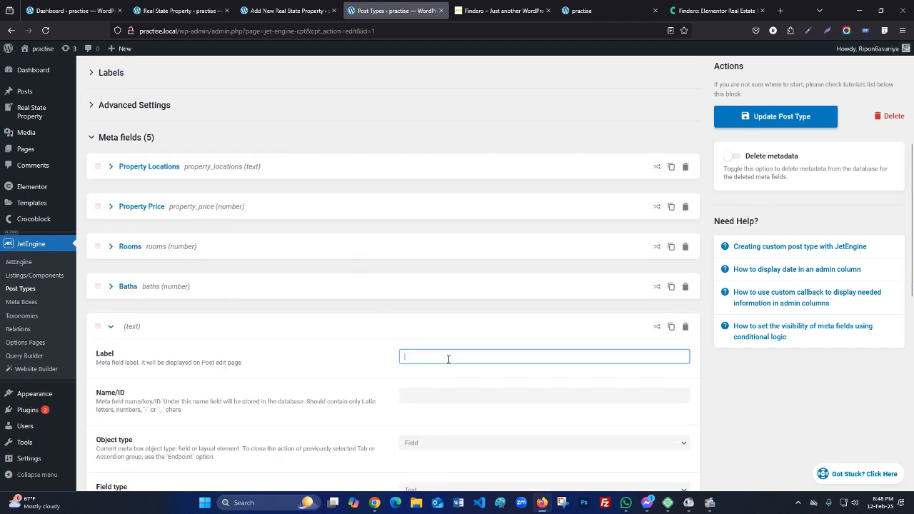
{"action": "type", "text": "Area"}
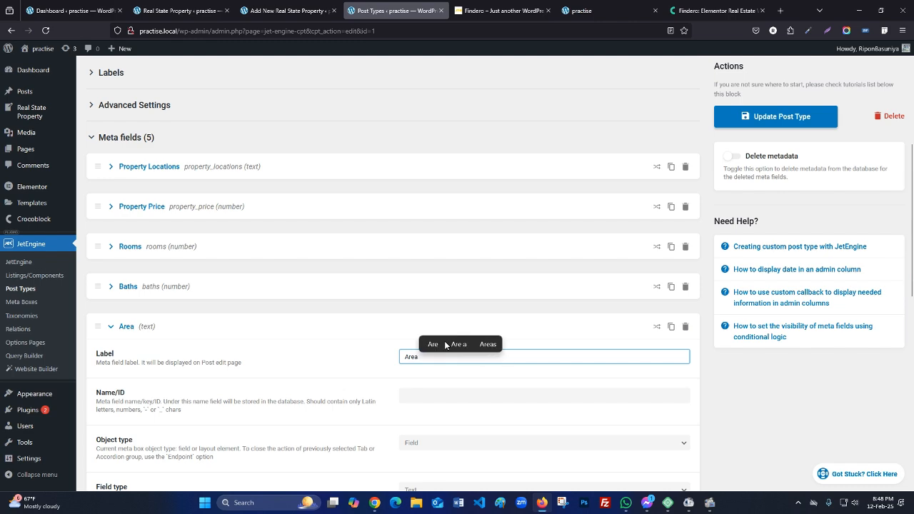
{"action": "scroll", "coordinate": [386, 267], "scroll_direction": "down", "scroll_amount": 2}
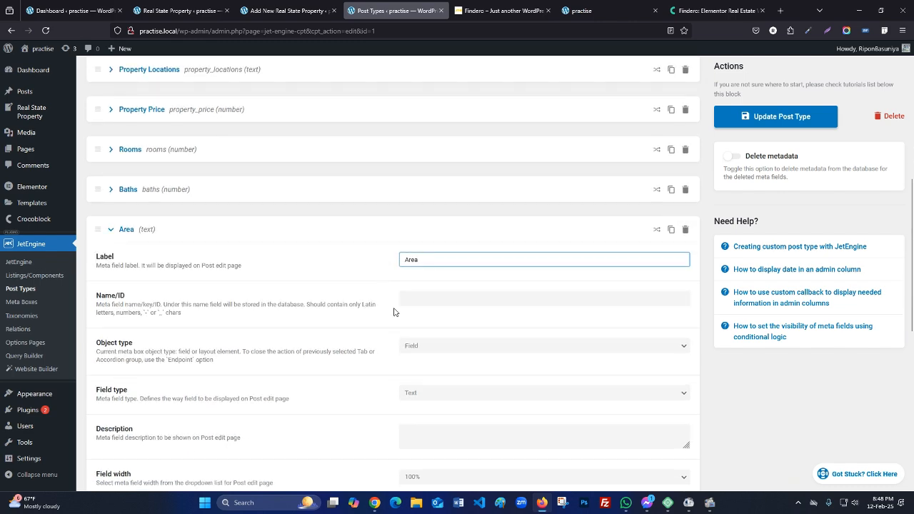
{"action": "key", "text": "Tab"}
- Set the Area field's type to Number and its width to 50%, and collapse the field
{"action": "scroll", "coordinate": [335, 264], "scroll_direction": "down", "scroll_amount": 1}
{"action": "left_click", "coordinate": [420, 350]}
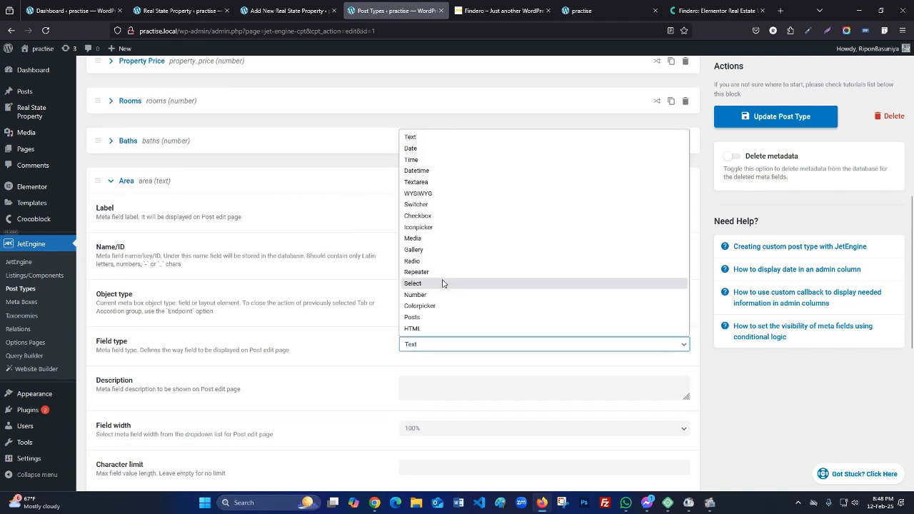
{"action": "left_click", "coordinate": [442, 292]}
{"action": "scroll", "coordinate": [392, 367], "scroll_direction": "down", "scroll_amount": 2}
{"action": "left_click", "coordinate": [411, 400]}
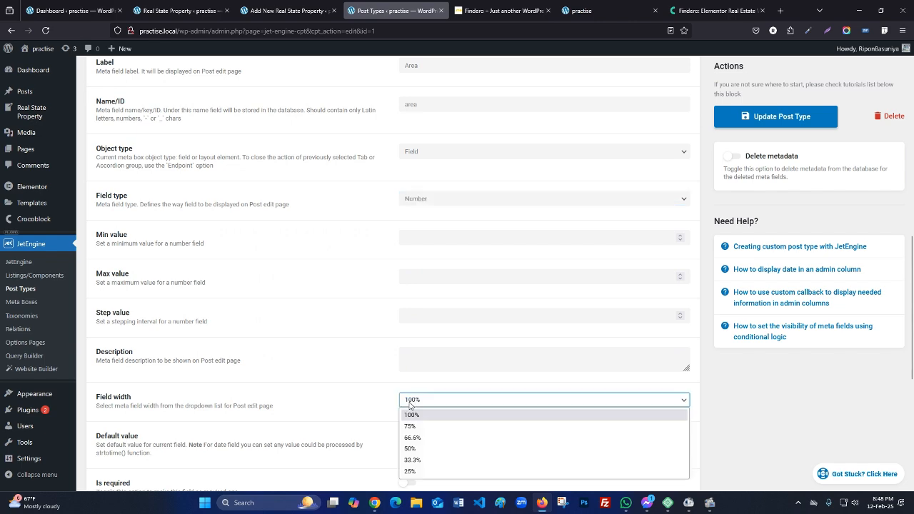
{"action": "left_click", "coordinate": [414, 435]}
{"action": "scroll", "coordinate": [155, 214], "scroll_direction": "up", "scroll_amount": 1}
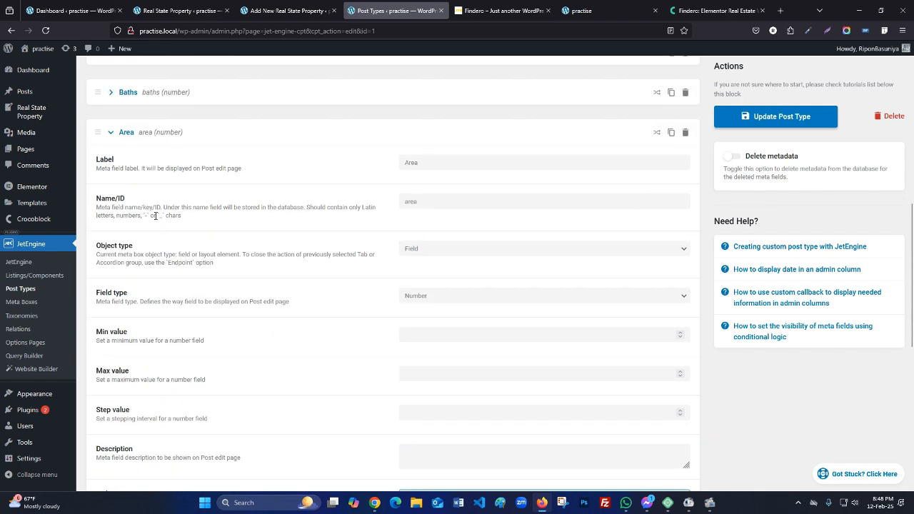
{"action": "left_click", "coordinate": [111, 132]}
{"action": "scroll", "coordinate": [186, 185], "scroll_direction": "up", "scroll_amount": 1}
{"action": "scroll", "coordinate": [214, 221], "scroll_direction": "down", "scroll_amount": 1}
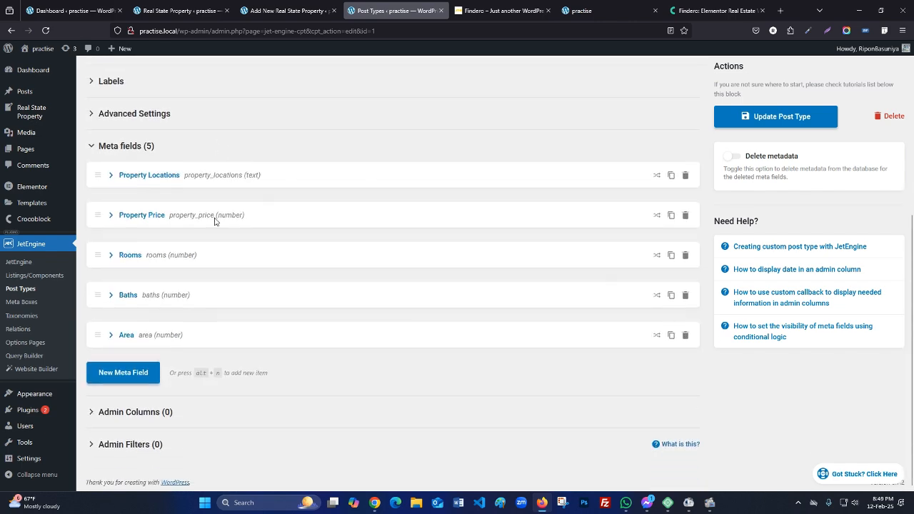
- Add another meta field below Area, label it "Property Price" and generate its name/ID from the label
{"action": "left_click", "coordinate": [139, 371]}
{"action": "scroll", "coordinate": [221, 299], "scroll_direction": "down", "scroll_amount": 3}
{"action": "left_click", "coordinate": [437, 212]}
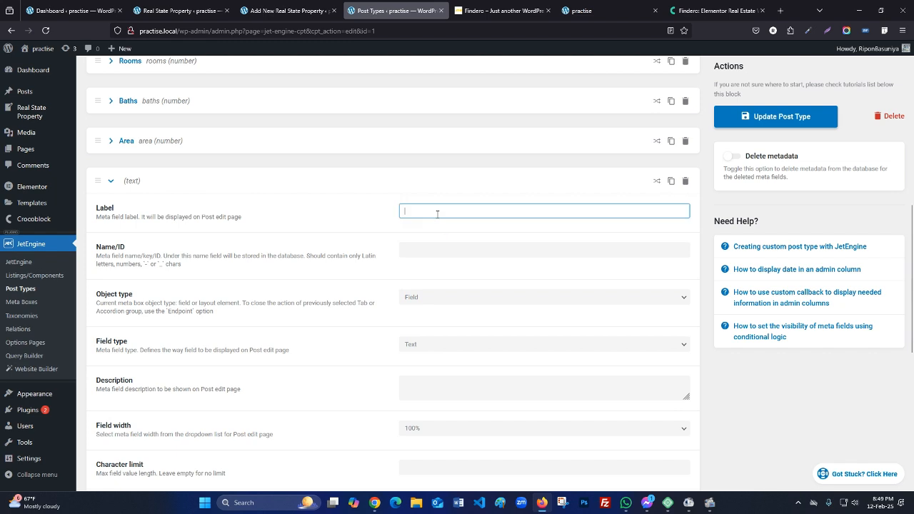
{"action": "type", "text": "Propert"}
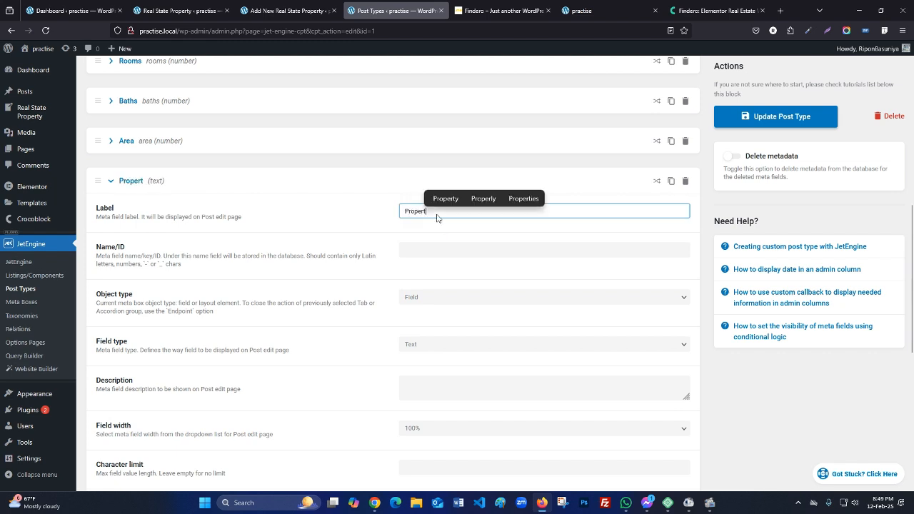
{"action": "type", "text": "y Price"}
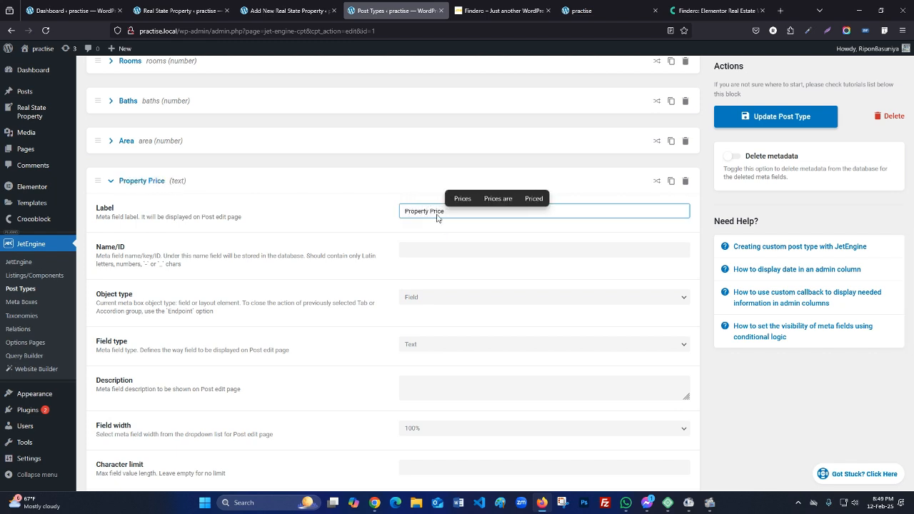
{"action": "left_click", "coordinate": [444, 246]}
- Set the newest Property Price field's width to 50% and its type to Number, and collapse the field
{"action": "left_click", "coordinate": [438, 436]}
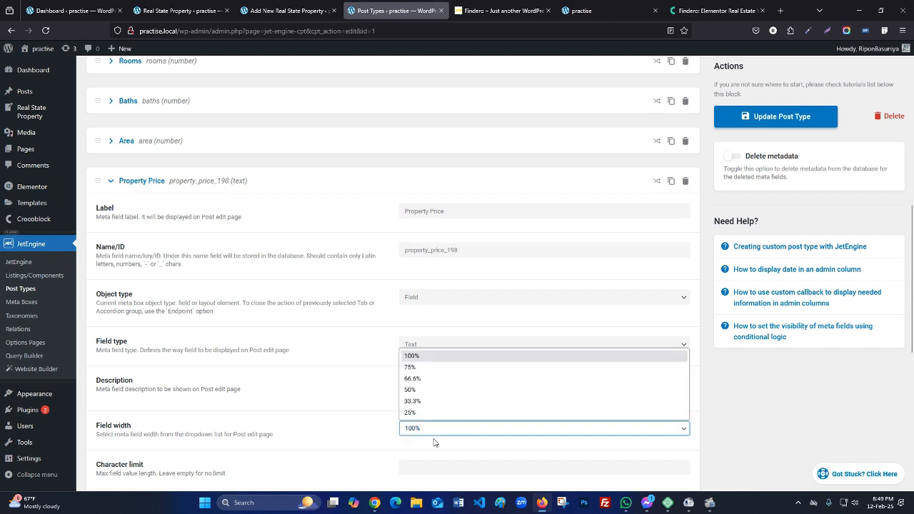
{"action": "left_click", "coordinate": [406, 391]}
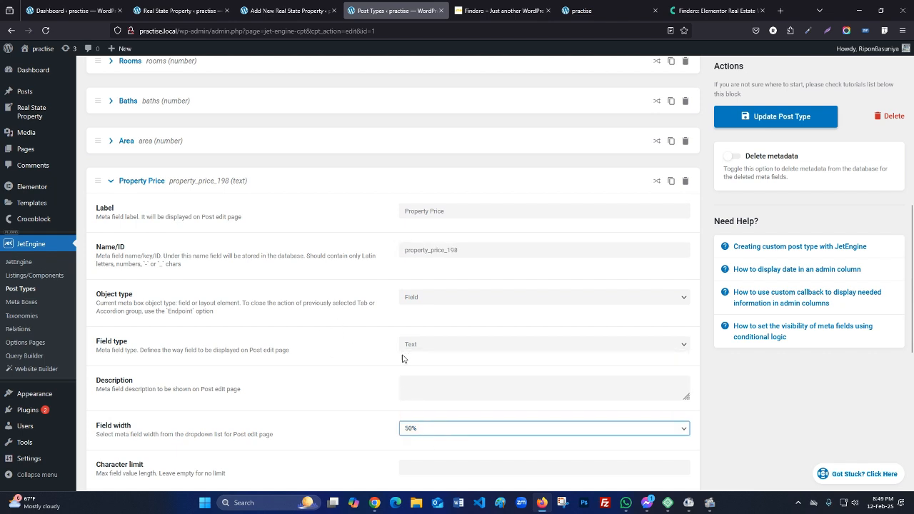
{"action": "left_click", "coordinate": [428, 343]}
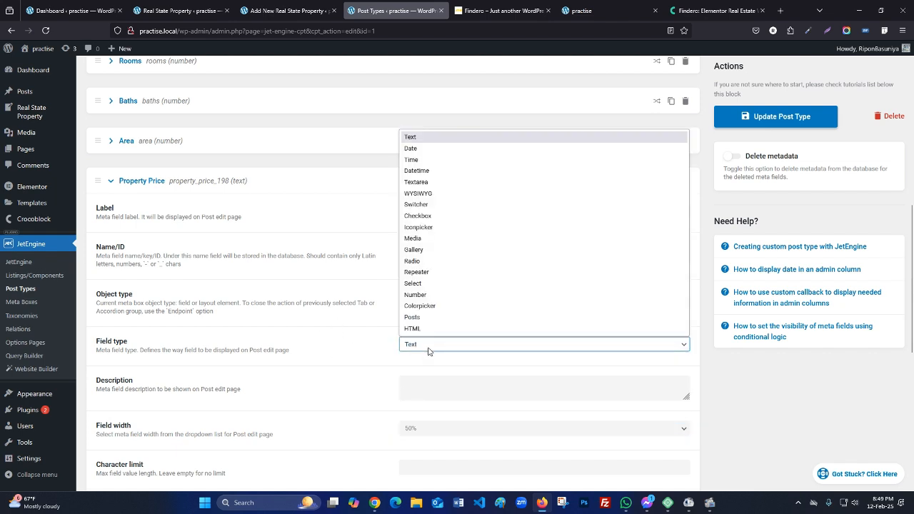
{"action": "left_click", "coordinate": [428, 296]}
{"action": "left_click", "coordinate": [108, 182]}
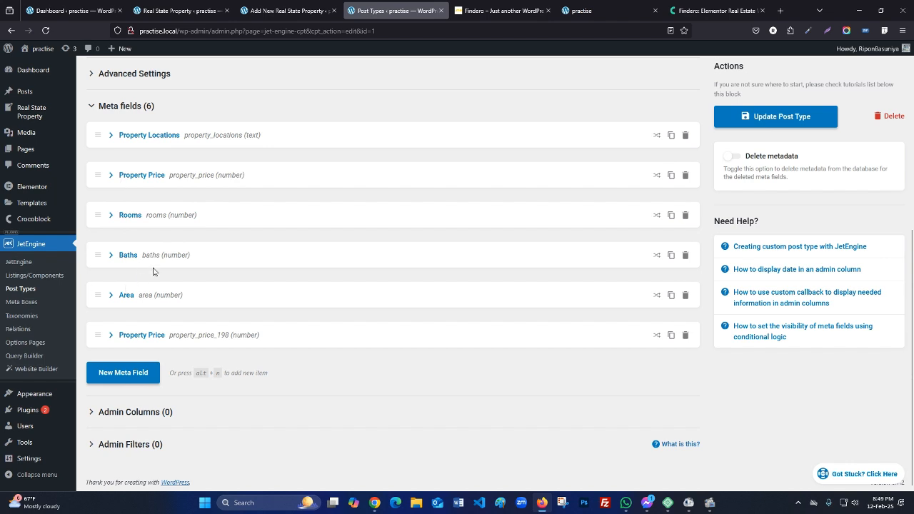
- Update the post type with its new meta fields and reload the Add New Real State Property form
{"action": "left_click", "coordinate": [775, 117]}
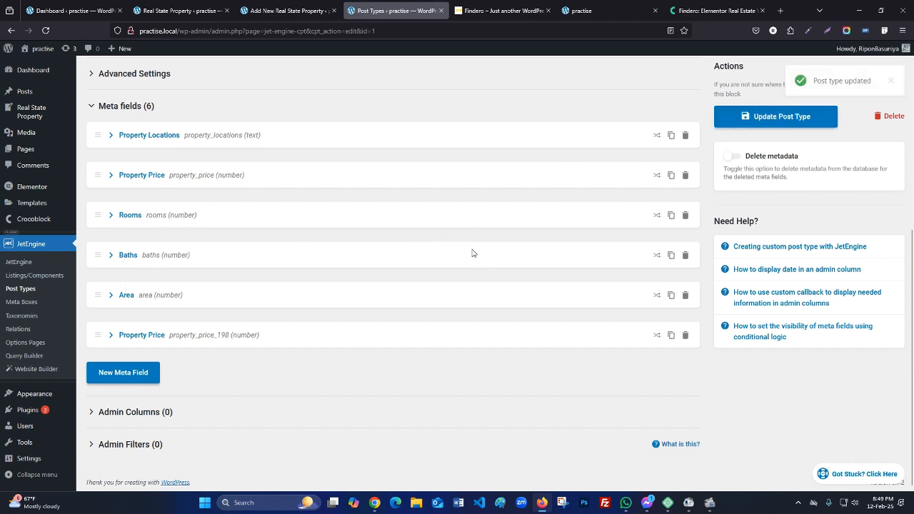
{"action": "left_click", "coordinate": [284, 10]}
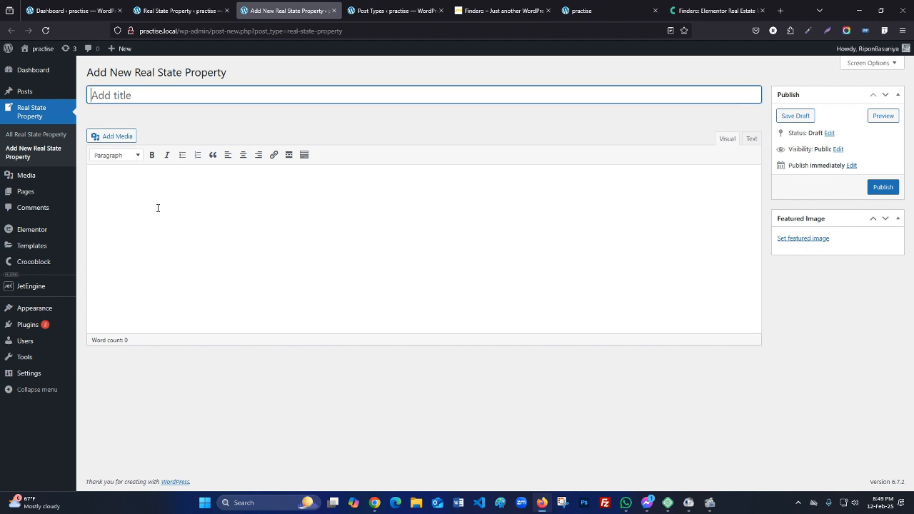
{"action": "left_click", "coordinate": [260, 186]}
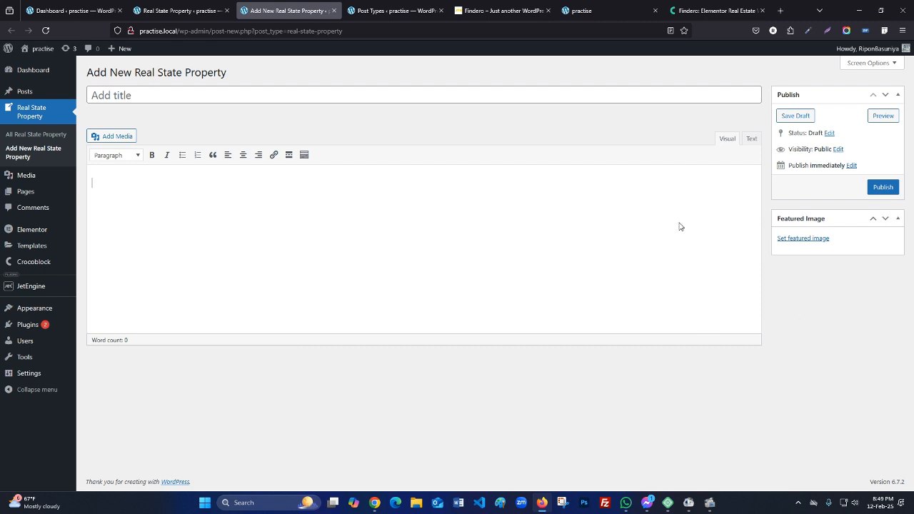
{"action": "left_click", "coordinate": [46, 30]}
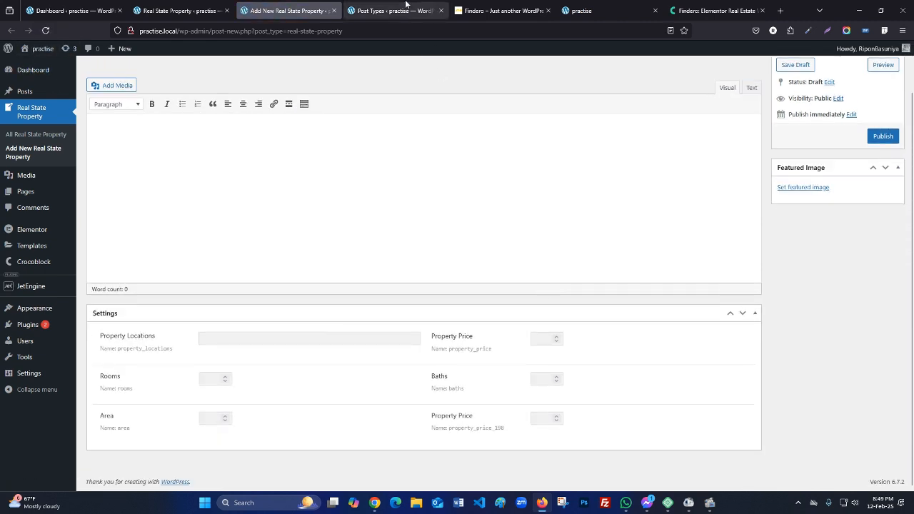
- Compare the Settings inputs on the new property form with the post type's meta field list, checking each location, price, rooms, baths and area input
{"action": "key", "text": "ctrl+Tab"}
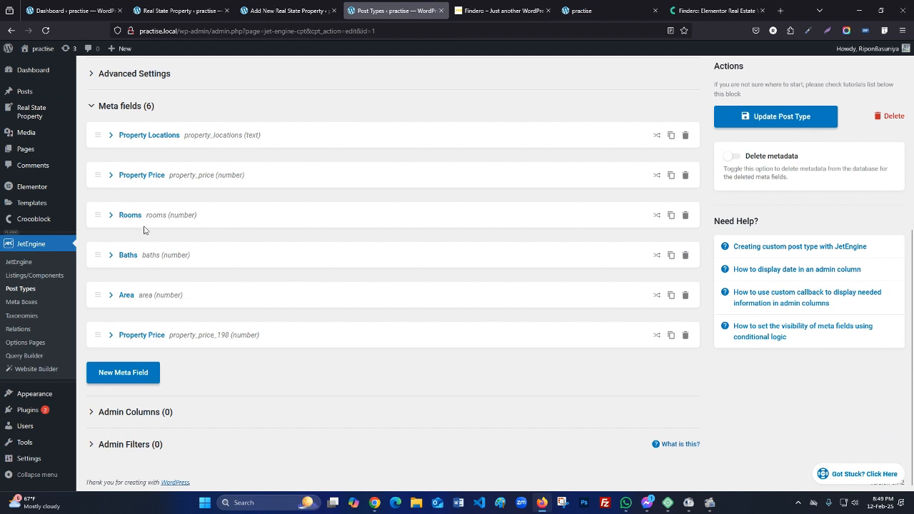
{"action": "key", "text": "ctrl+shift+Tab"}
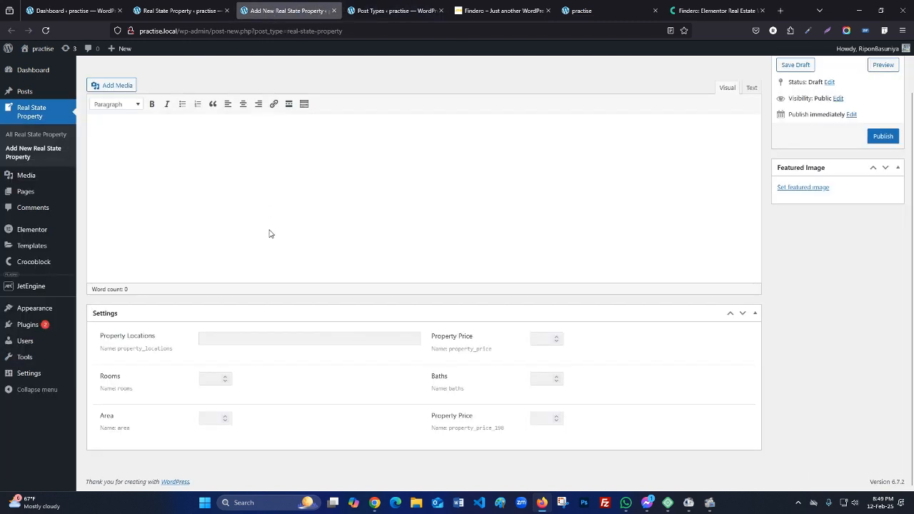
{"action": "left_click", "coordinate": [253, 339]}
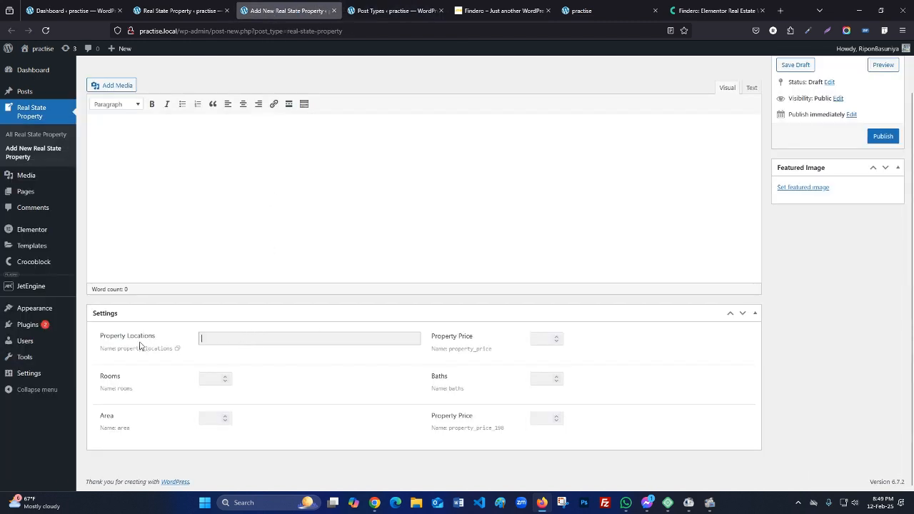
{"action": "left_click", "coordinate": [219, 339]}
{"action": "left_click", "coordinate": [158, 384]}
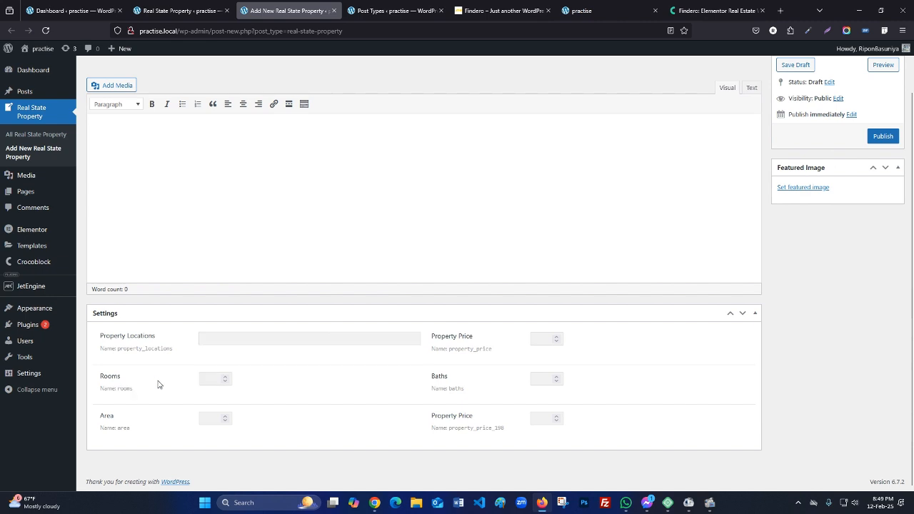
{"action": "left_click", "coordinate": [210, 422]}
{"action": "left_click", "coordinate": [534, 337]}
{"action": "left_click", "coordinate": [543, 382]}
{"action": "left_click", "coordinate": [538, 419]}
- Delete the duplicate Property Price meta field below Area from the saved post type, and reload the new property form
{"action": "left_click", "coordinate": [399, 11]}
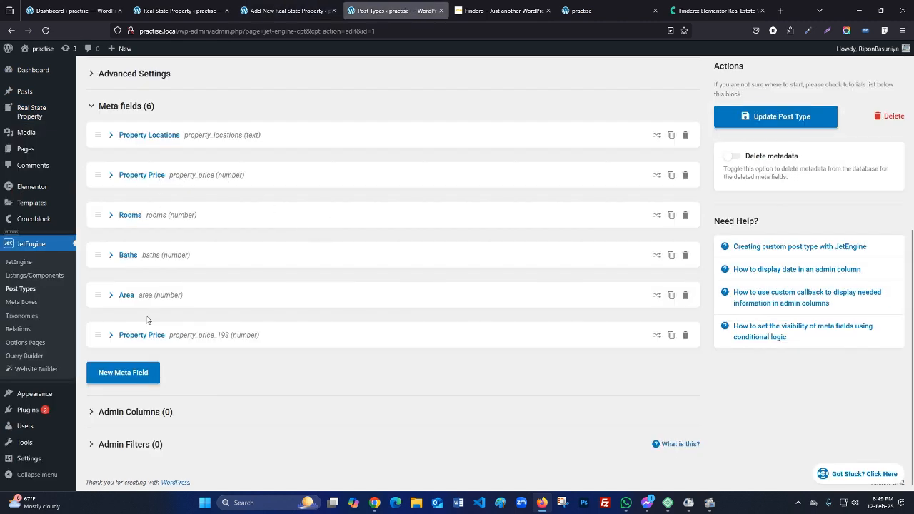
{"action": "left_click", "coordinate": [686, 335]}
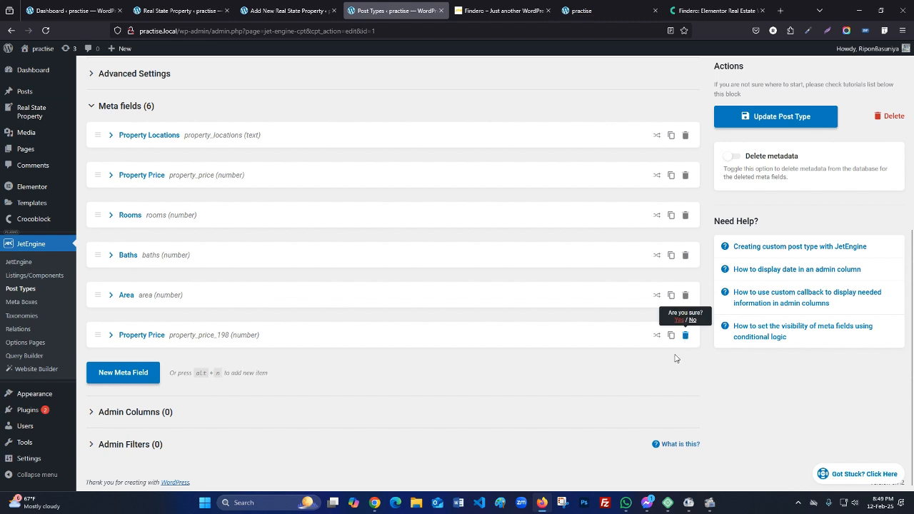
{"action": "left_click", "coordinate": [678, 324]}
{"action": "left_click", "coordinate": [782, 120]}
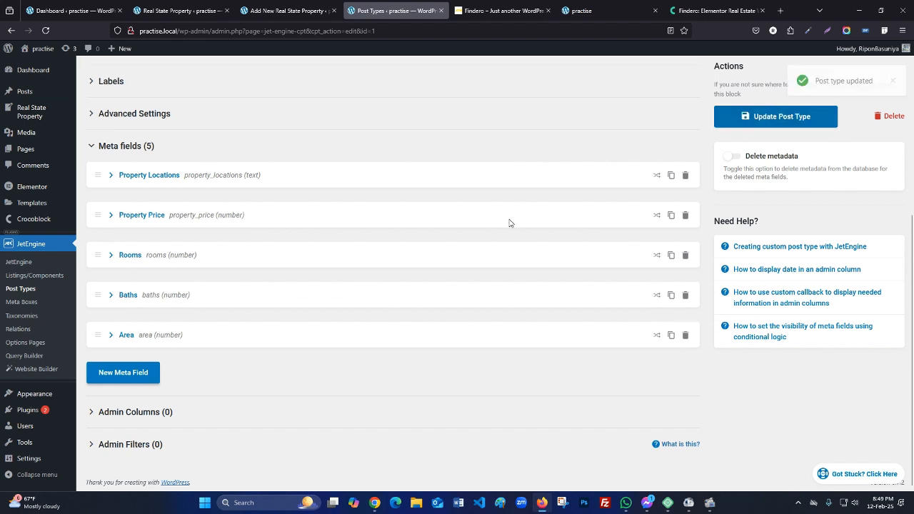
{"action": "left_click", "coordinate": [269, 13]}
{"action": "left_click", "coordinate": [45, 31]}
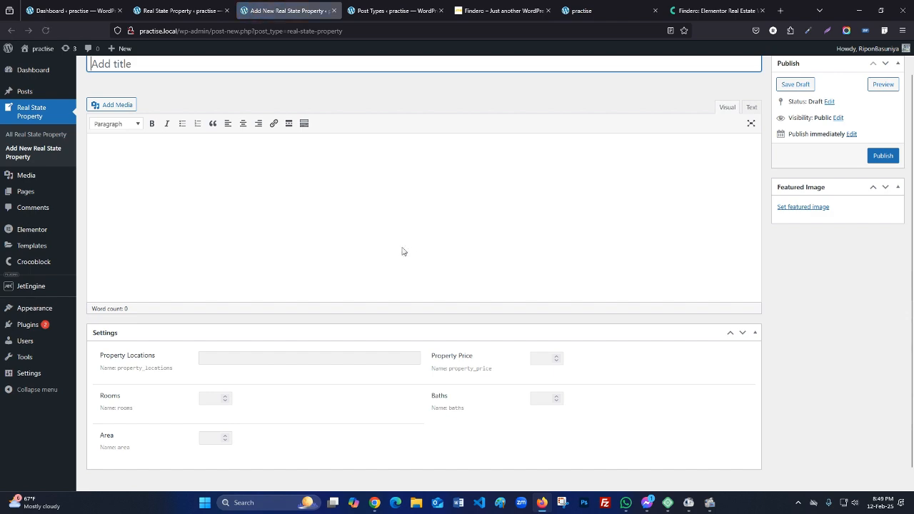
- Save the Wilshire Victoria property image from the Recent Real Estate section of the Findero demo site
{"action": "left_click", "coordinate": [500, 11]}
{"action": "scroll", "coordinate": [379, 229], "scroll_direction": "up", "scroll_amount": 3}
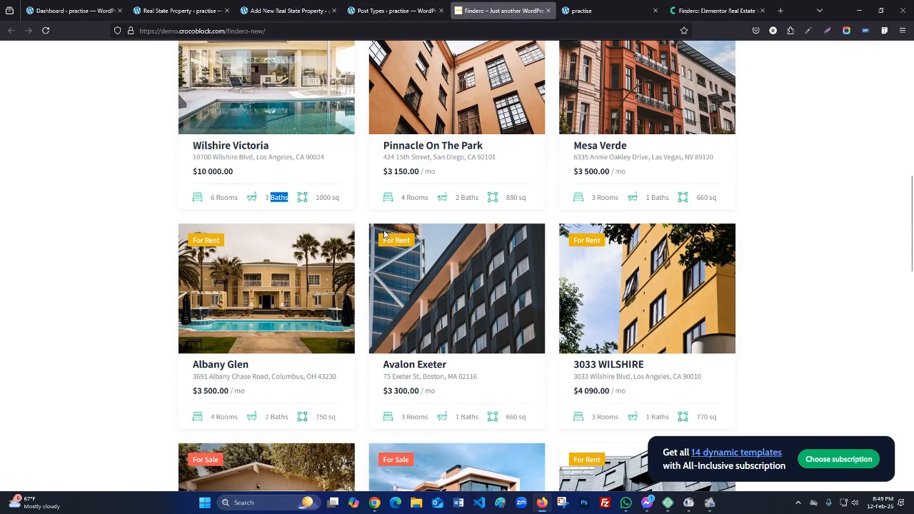
{"action": "scroll", "coordinate": [379, 217], "scroll_direction": "down", "scroll_amount": 3}
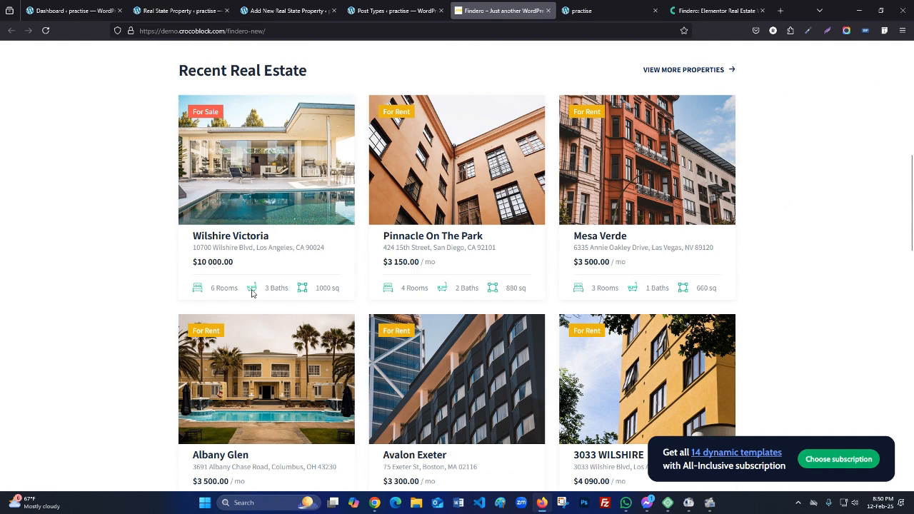
{"action": "scroll", "coordinate": [297, 260], "scroll_direction": "up", "scroll_amount": 1}
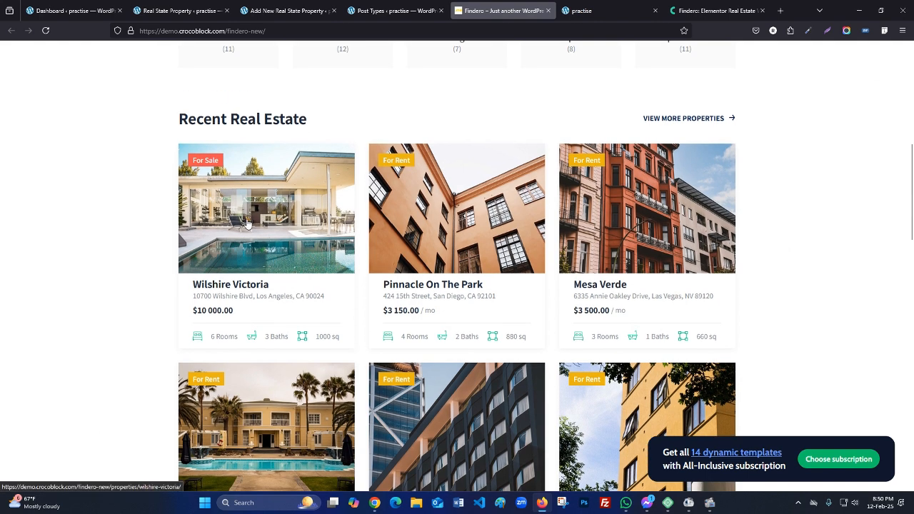
{"action": "right_click", "coordinate": [234, 213]}
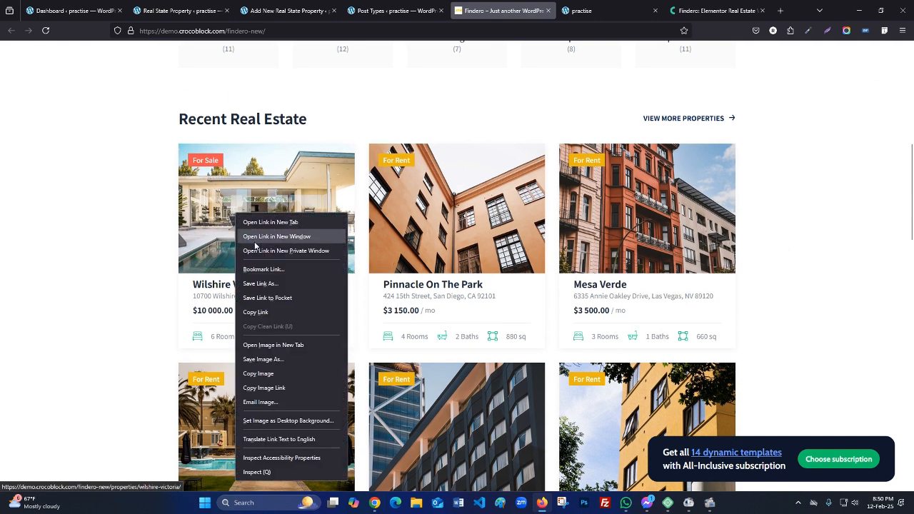
{"action": "left_click", "coordinate": [271, 361]}
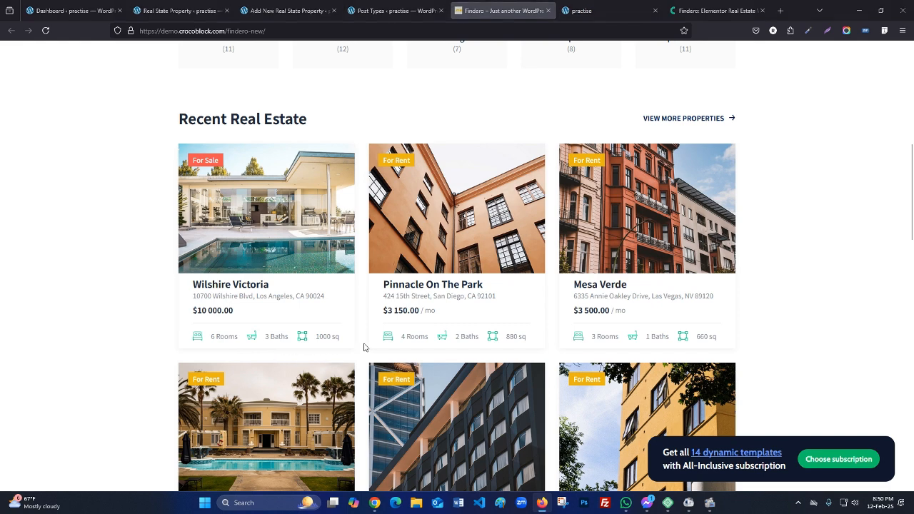
{"action": "left_click", "coordinate": [603, 276]}
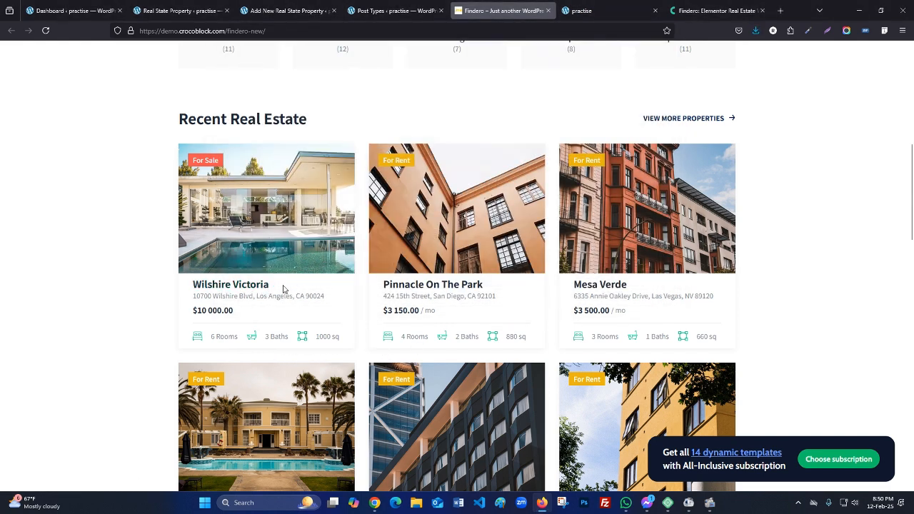
- Copy the Wilshire Victoria property's title and location address from its Recent Real Estate card on the Findero demo site
{"action": "left_click_drag", "start_coordinate": [278, 288], "coordinate": [194, 288]}
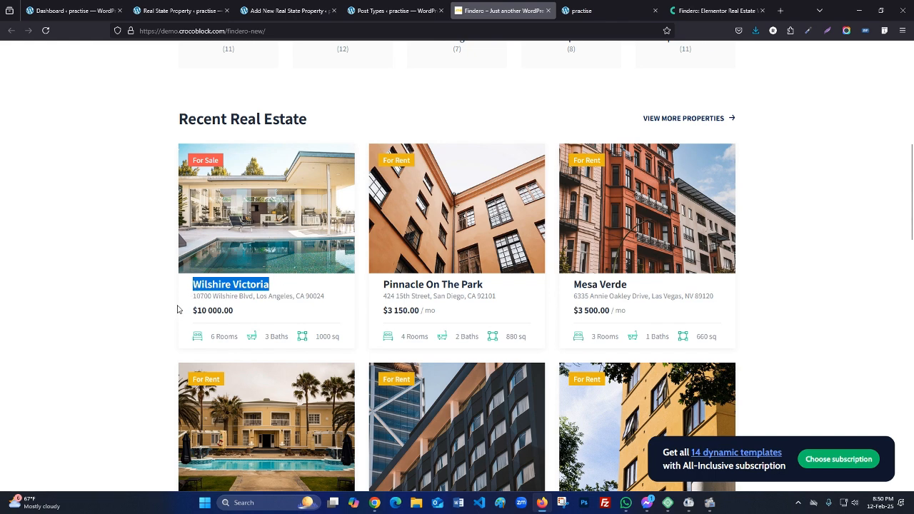
{"action": "left_click", "coordinate": [175, 309]}
{"action": "left_click_drag", "start_coordinate": [330, 301], "coordinate": [193, 303]}
{"action": "key", "text": "super+c"}
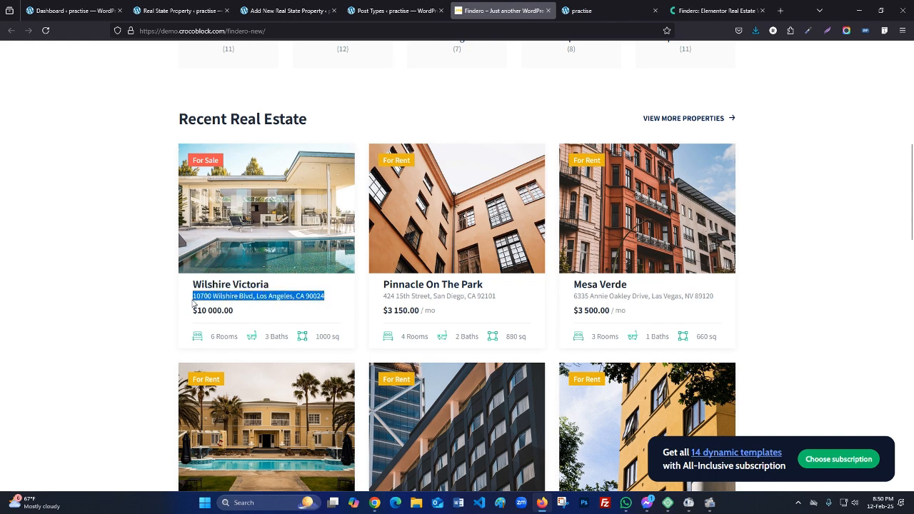
{"action": "mouse_move", "coordinate": [241, 325]}
{"action": "left_mouse_down"}
{"action": "mouse_move", "coordinate": [241, 316]}
{"action": "mouse_move", "coordinate": [200, 312]}
{"action": "left_mouse_up"}
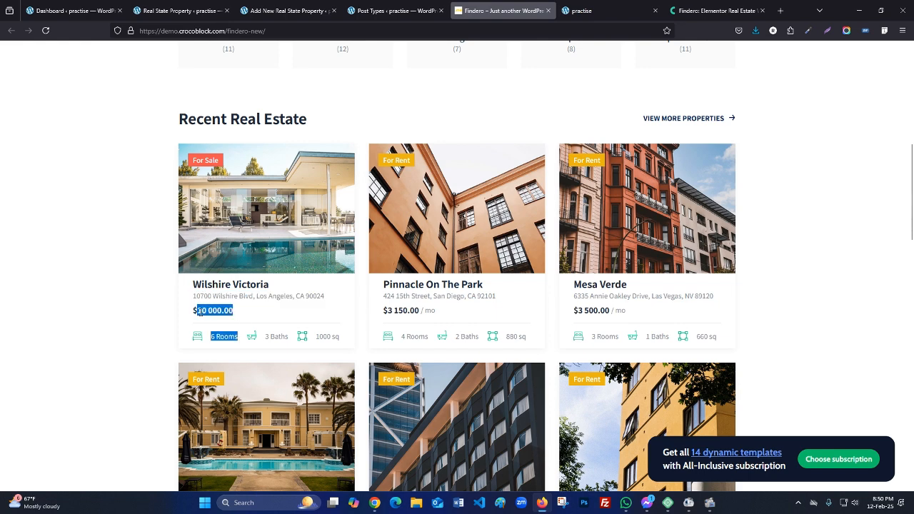
{"action": "left_click", "coordinate": [120, 315]}
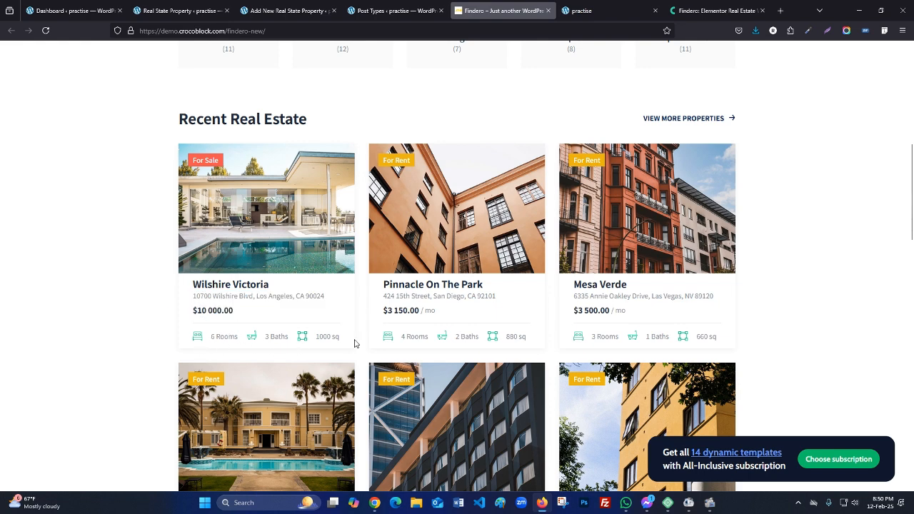
- Paste the copied property name "Wilshire Victoria" as the title of the new Real State Property entry
{"action": "left_click", "coordinate": [284, 10]}
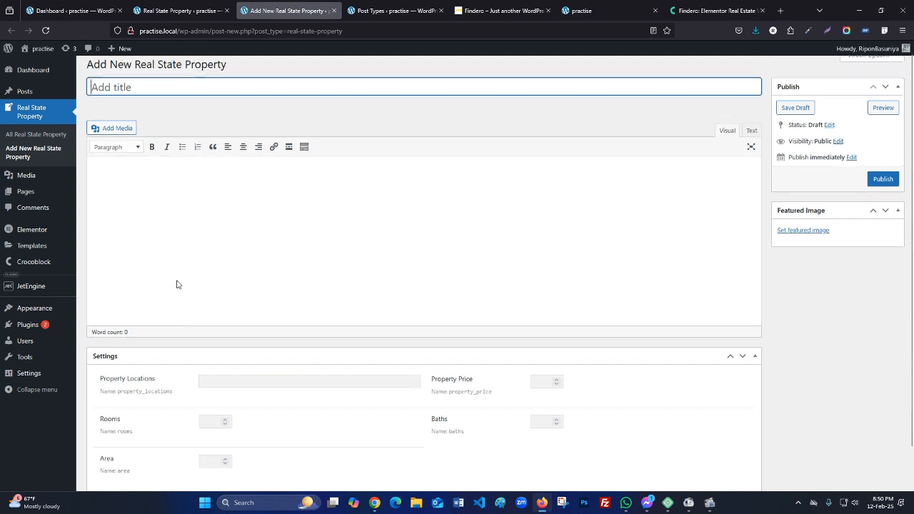
{"action": "key", "text": "super+v"}
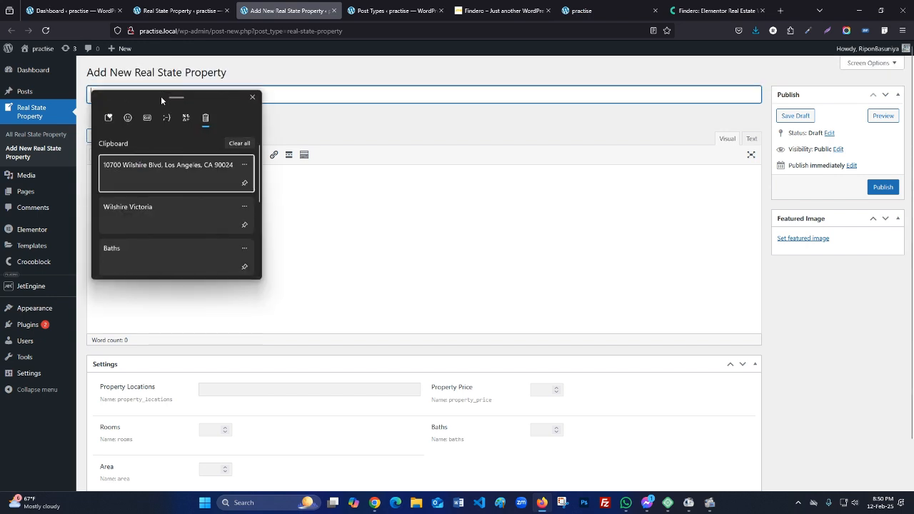
{"action": "left_click", "coordinate": [172, 215]}
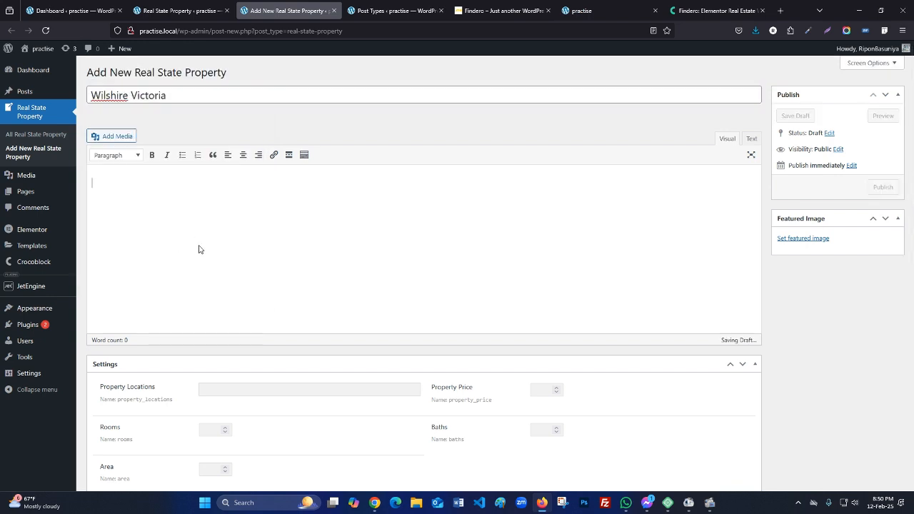
- Upload house-14.jpg from the Downloads folder and set it as the property's featured image
{"action": "left_click", "coordinate": [796, 239]}
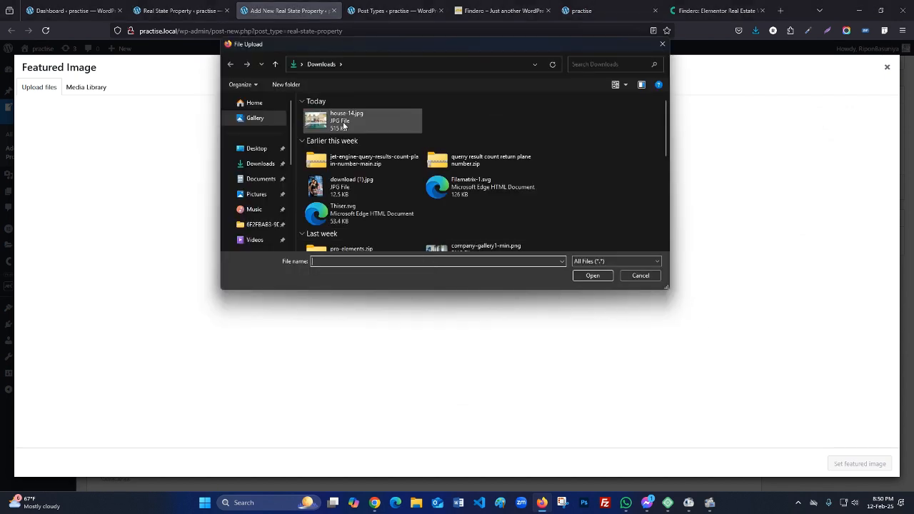
{"action": "left_click", "coordinate": [343, 120]}
{"action": "left_click", "coordinate": [591, 275]}
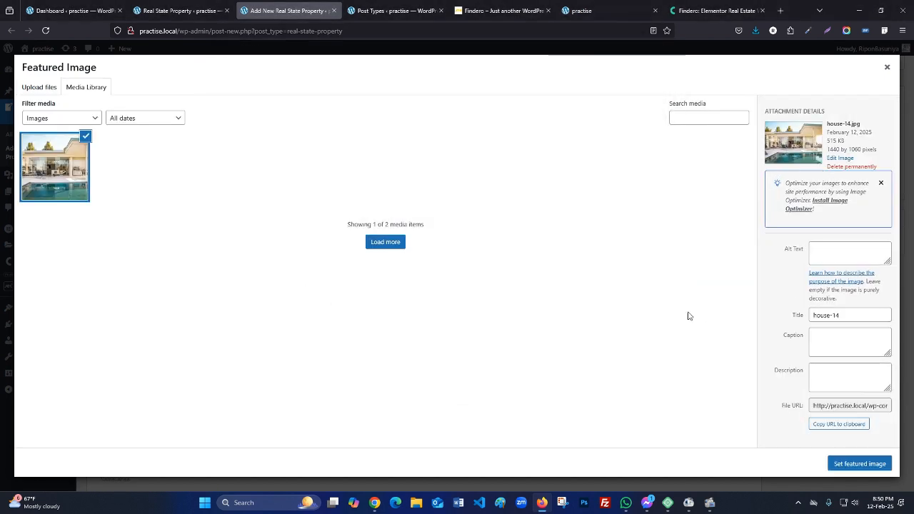
{"action": "left_click", "coordinate": [878, 464]}
- Fill in the Property Locations field with the copied property address
{"action": "scroll", "coordinate": [396, 297], "scroll_direction": "down", "scroll_amount": 1}
{"action": "left_click", "coordinate": [277, 340]}
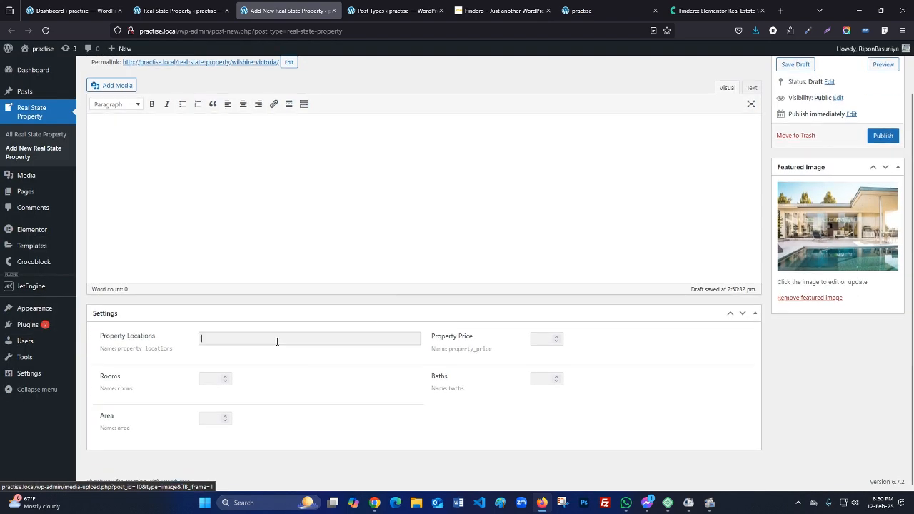
{"action": "key", "text": "super+v"}
{"action": "left_click", "coordinate": [264, 228]}
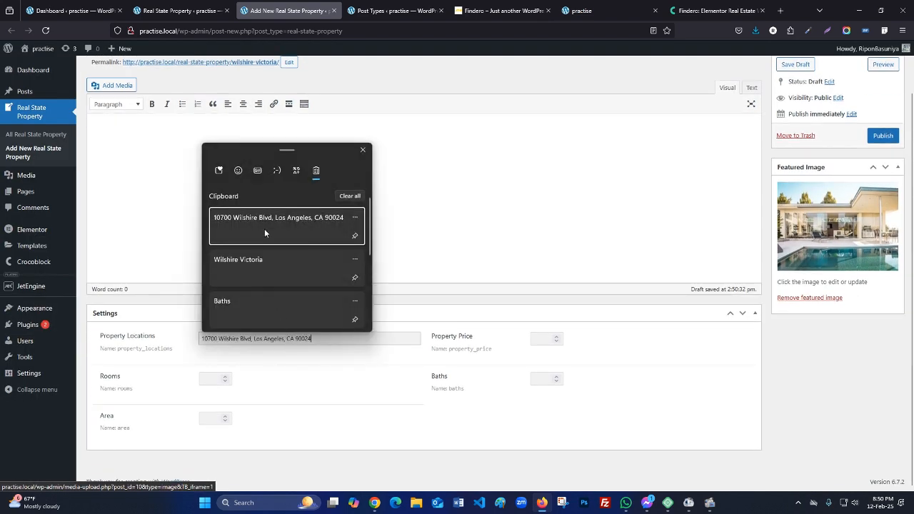
- Set the Property Price to 10000, Rooms to 6, Baths to 3 and Area to 1000
{"action": "left_click", "coordinate": [539, 338]}
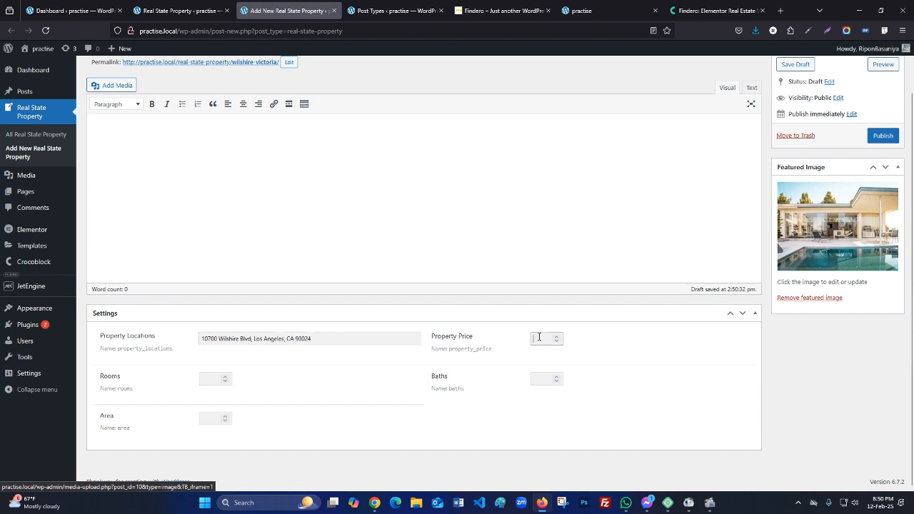
{"action": "type", "text": "1000"}
{"action": "left_click", "coordinate": [208, 379]}
{"action": "left_click", "coordinate": [545, 378]}
{"action": "type", "text": "3"}
{"action": "left_click", "coordinate": [212, 416]}
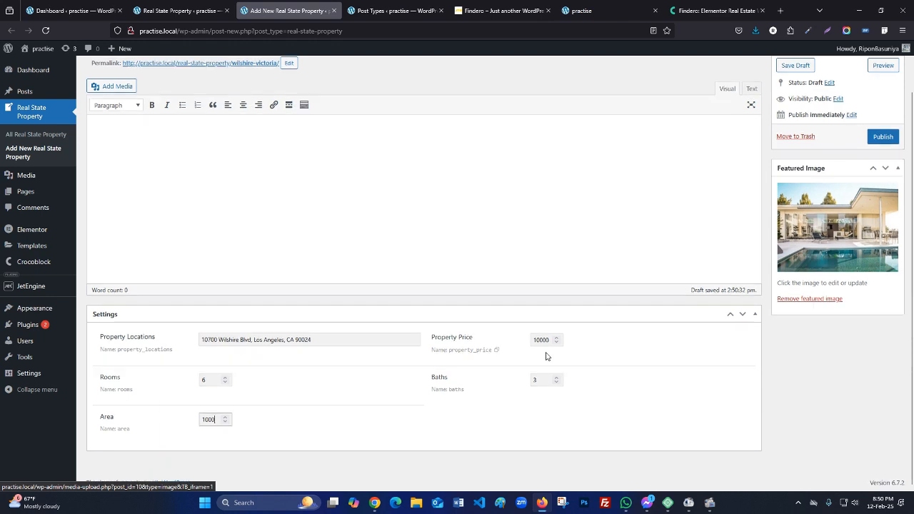
- Publish the Wilshire Victoria property and reload the Real State Property list
{"action": "scroll", "coordinate": [693, 305], "scroll_direction": "up", "scroll_amount": 2}
{"action": "left_click", "coordinate": [885, 188]}
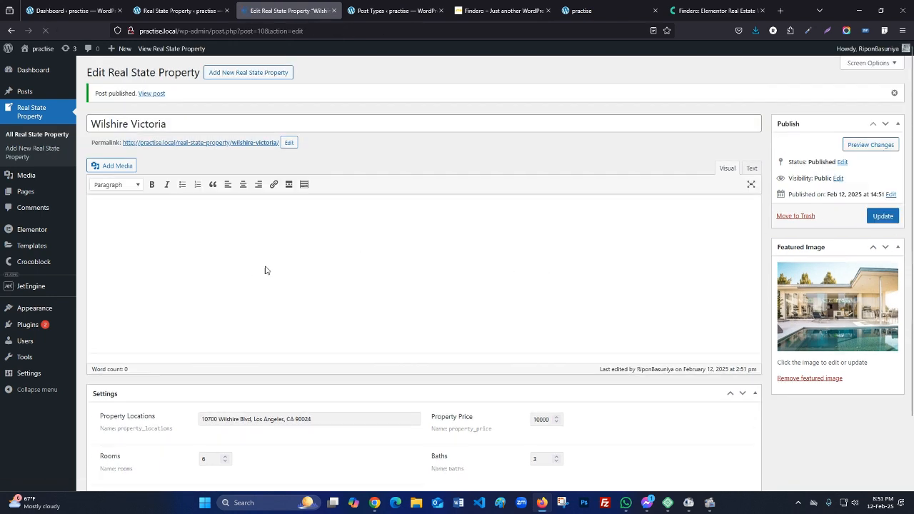
{"action": "left_click", "coordinate": [175, 6]}
{"action": "left_click", "coordinate": [46, 30]}
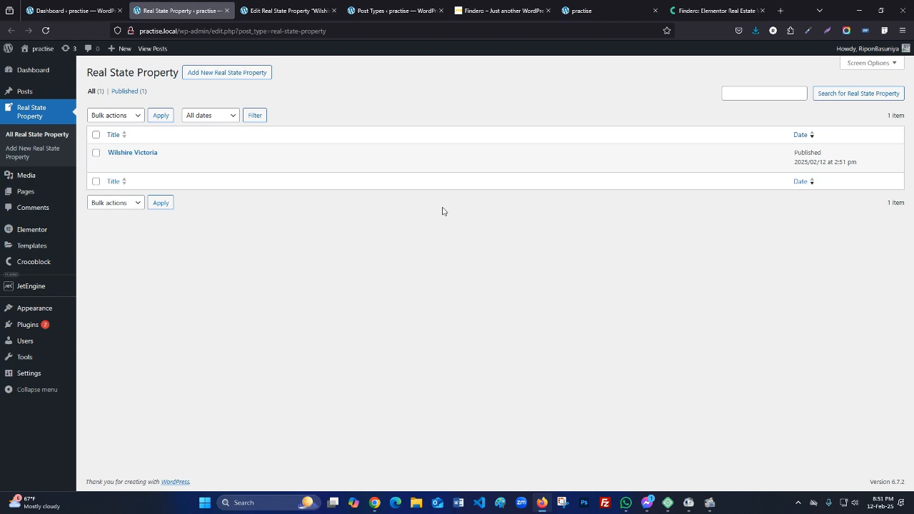
- Return to the Findero demo site and look over the property cards in its Recent Real Estate section
{"action": "left_click", "coordinate": [392, 13]}
{"action": "left_click", "coordinate": [301, 6]}
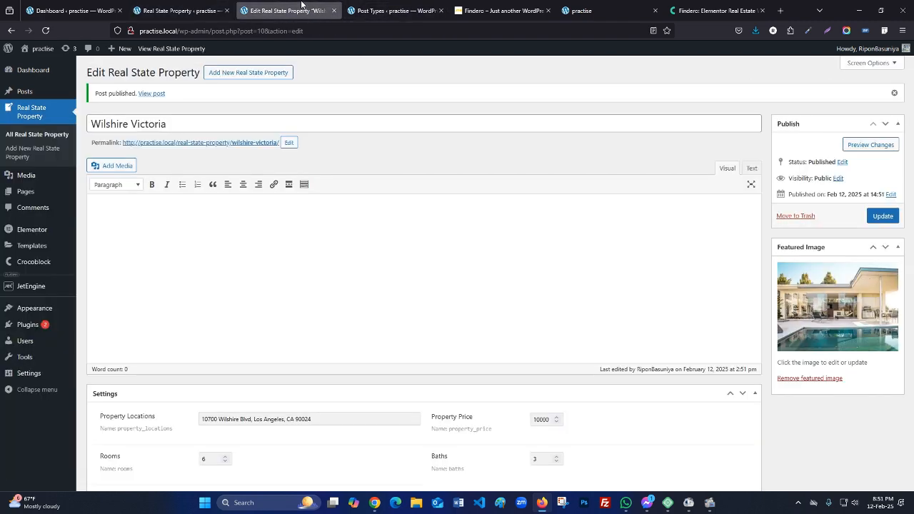
{"action": "left_click", "coordinate": [499, 11]}
{"action": "scroll", "coordinate": [355, 150], "scroll_direction": "down", "scroll_amount": 2}
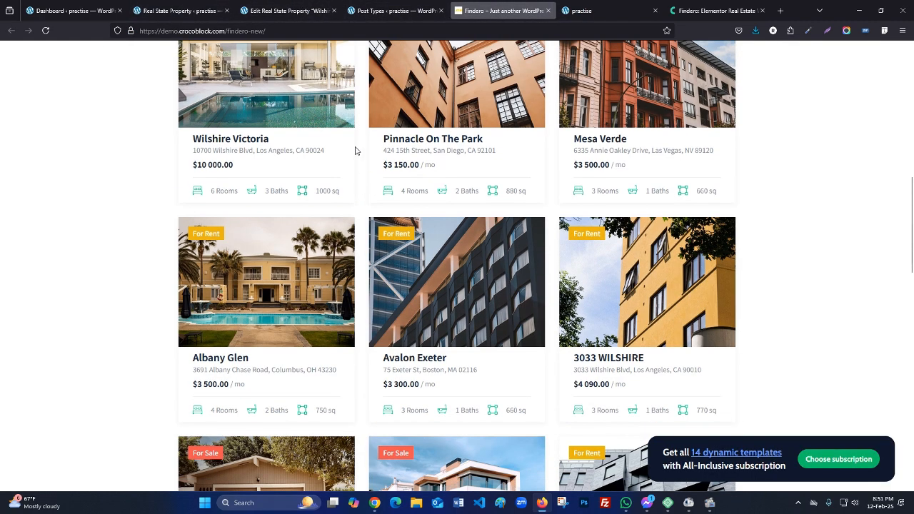
{"action": "scroll", "coordinate": [355, 150], "scroll_direction": "up", "scroll_amount": 1}
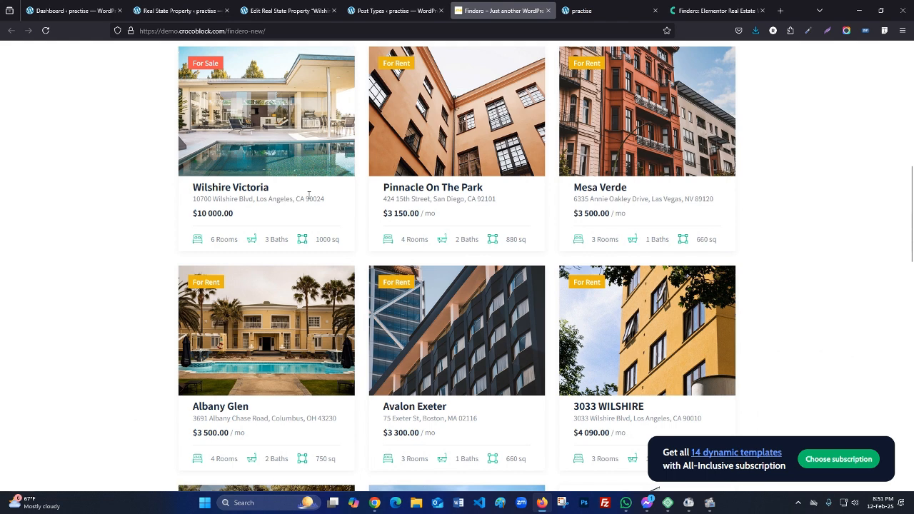